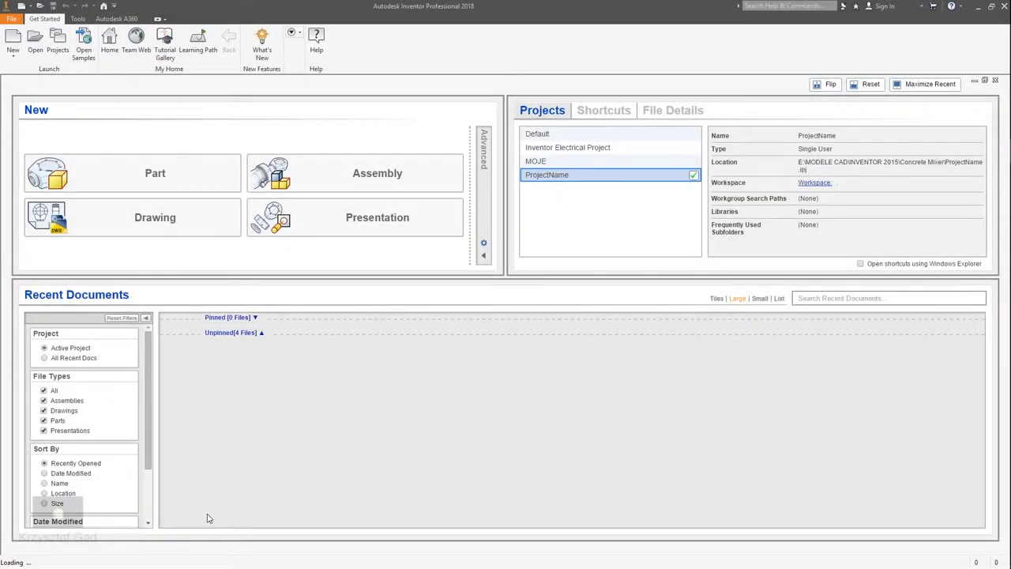
Step: Create a new blank part document, Part1
{"action": "left_click", "coordinate": [171, 171]}
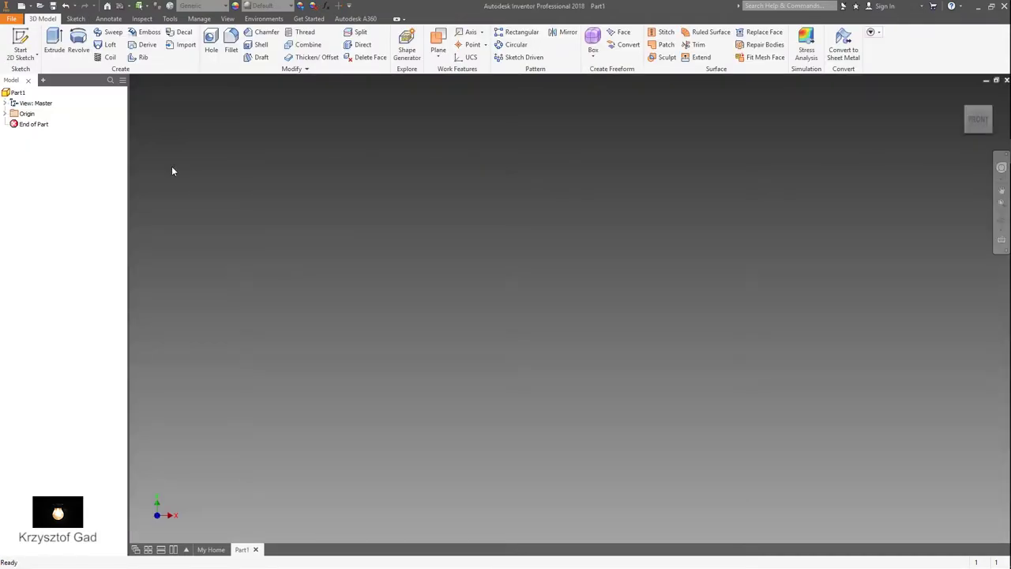
Step: Start a sketch on an origin plane with dashed vertical and horizontal construction axes from the origin
{"action": "left_click", "coordinate": [30, 35]}
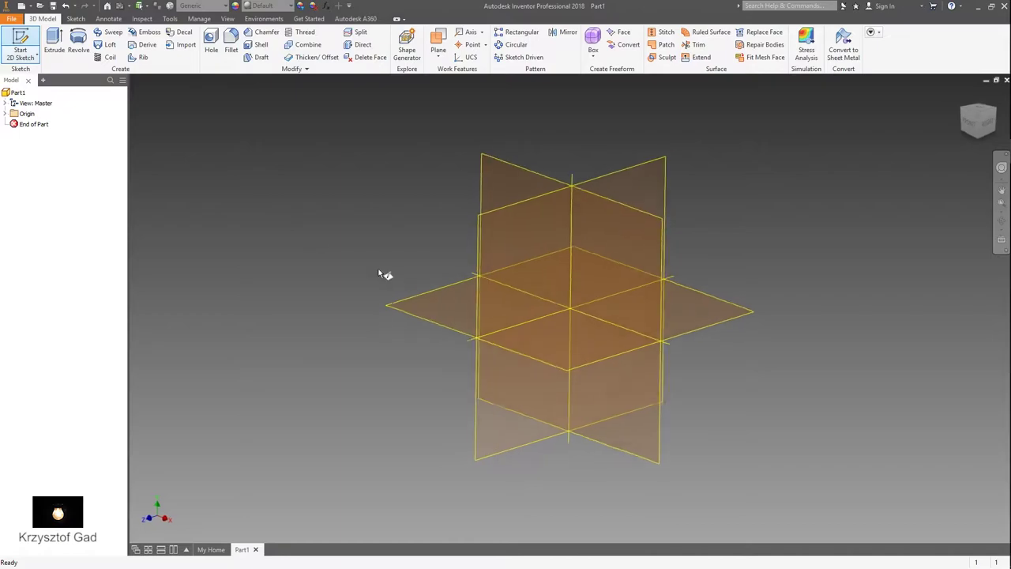
{"action": "left_click", "coordinate": [475, 268]}
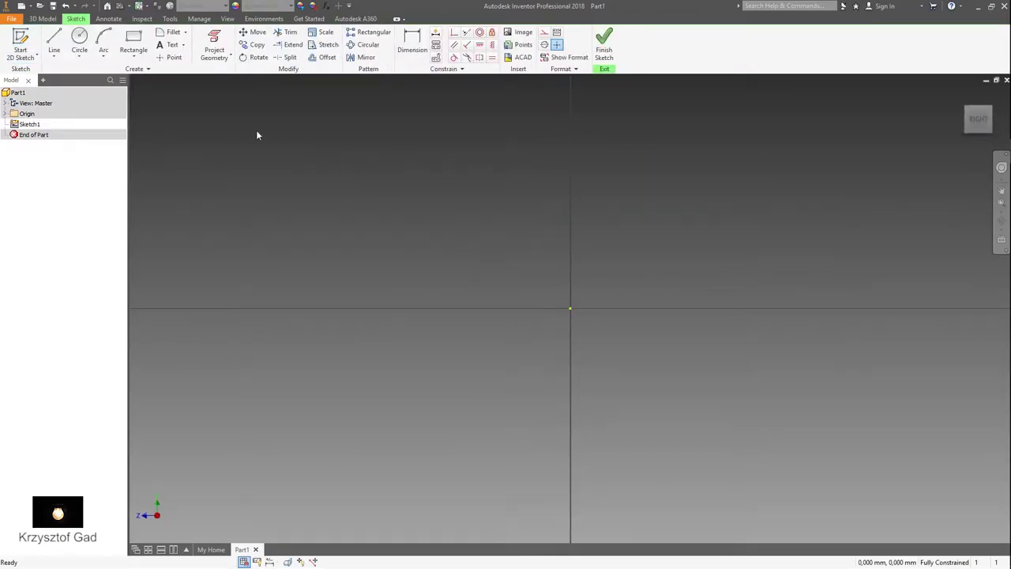
{"action": "left_click", "coordinate": [61, 44]}
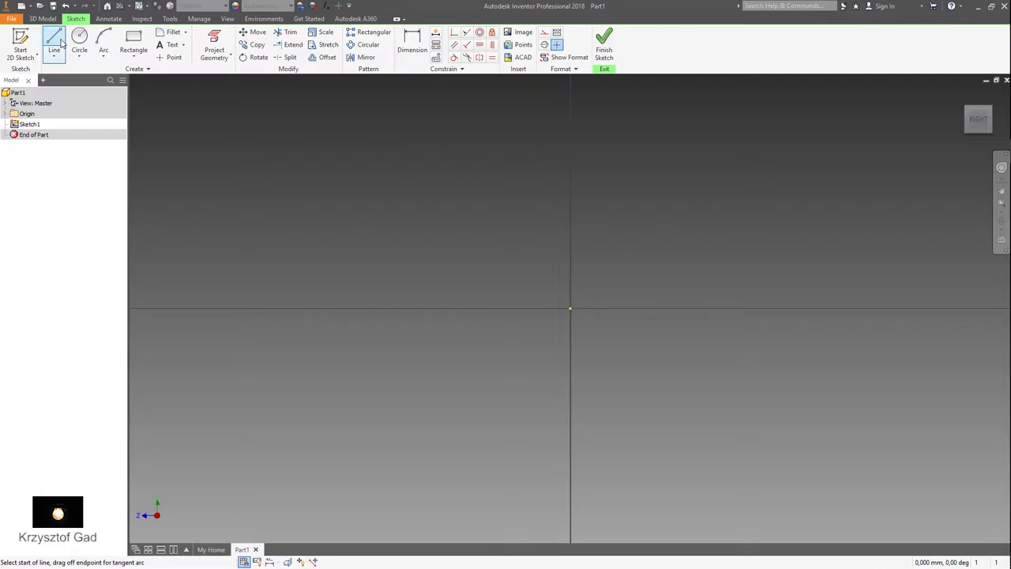
{"action": "left_click", "coordinate": [544, 35]}
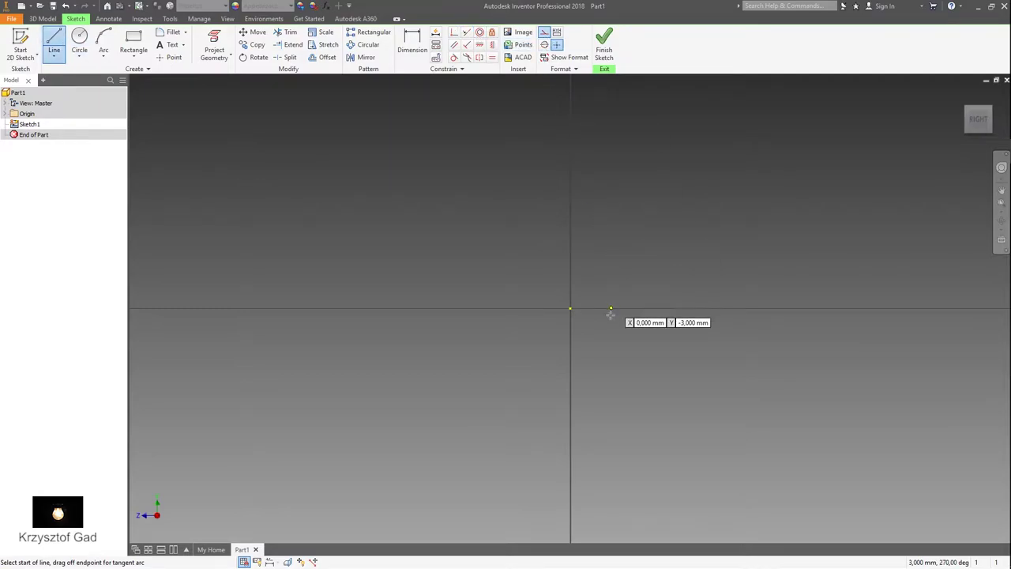
{"action": "left_click", "coordinate": [570, 307]}
{"action": "scroll", "coordinate": [582, 142], "scroll_direction": "down", "scroll_amount": 2}
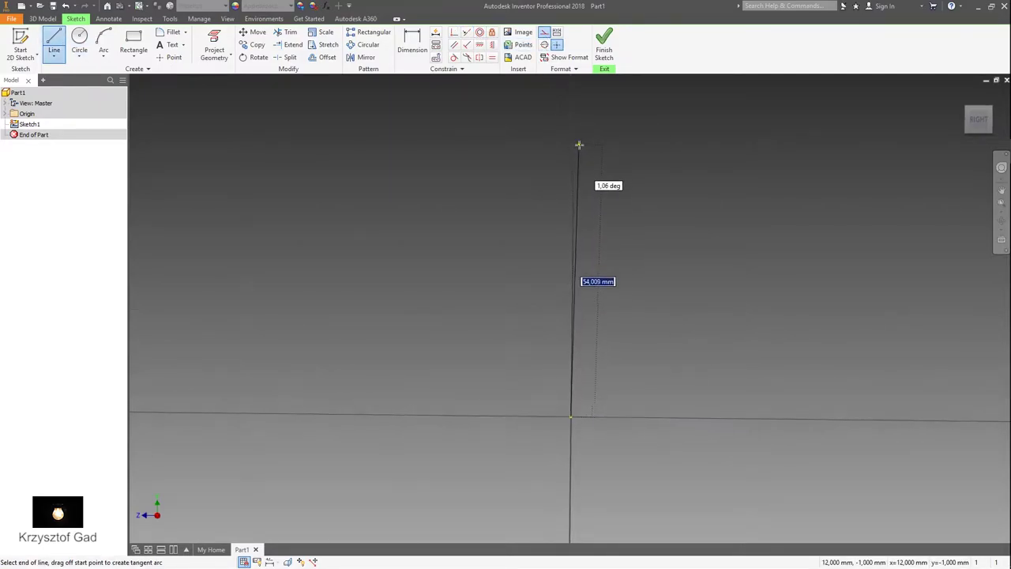
{"action": "left_click", "coordinate": [577, 145]}
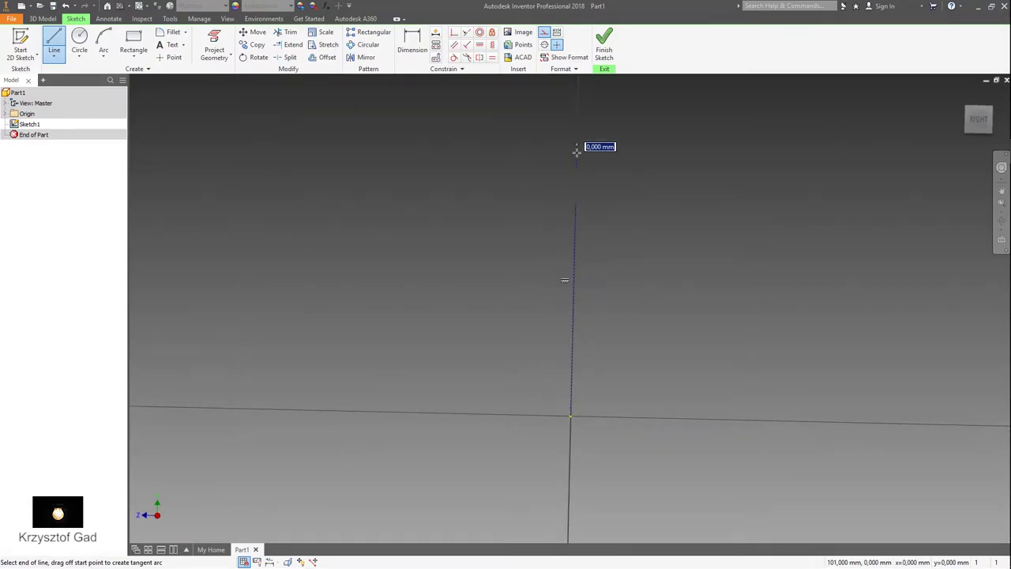
{"action": "right_click", "coordinate": [487, 309]}
{"action": "left_click", "coordinate": [487, 277]}
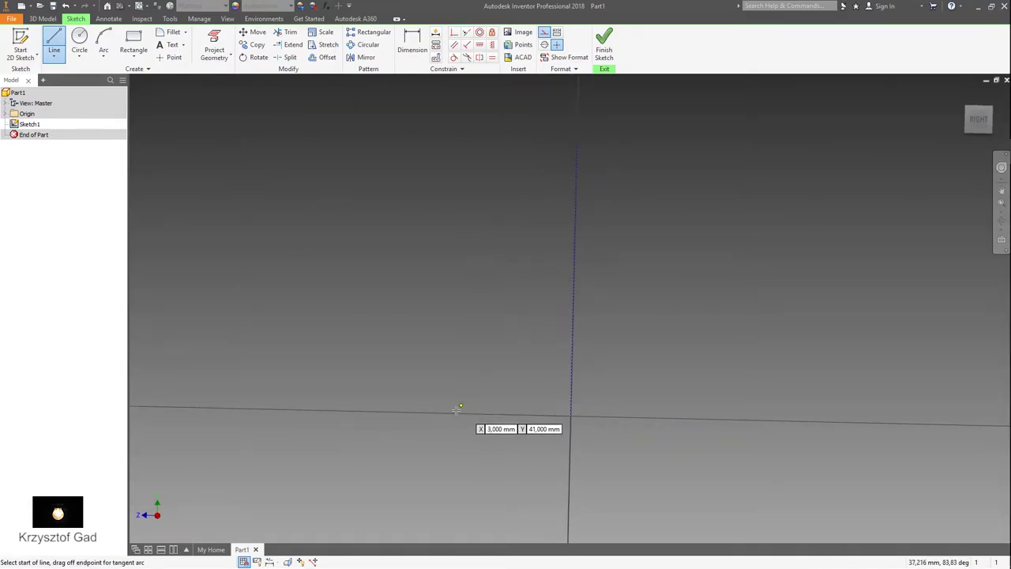
{"action": "left_click", "coordinate": [569, 417]}
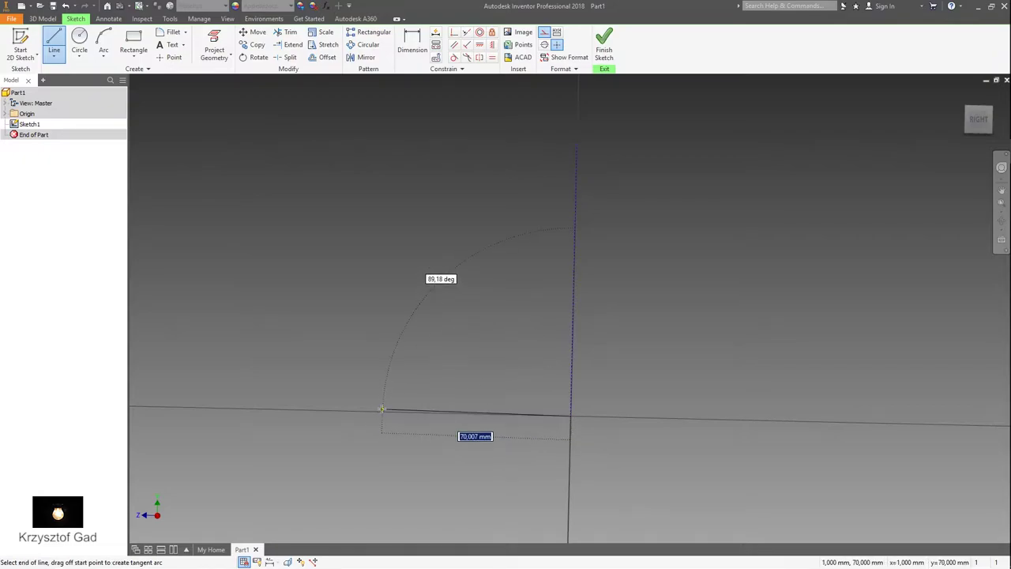
{"action": "right_click", "coordinate": [383, 356]}
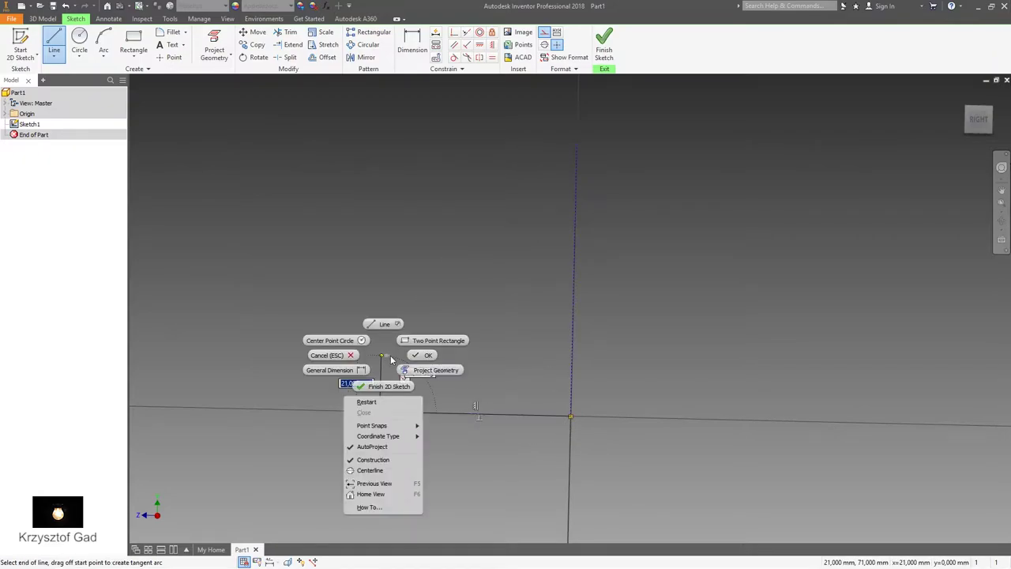
{"action": "left_click", "coordinate": [384, 324]}
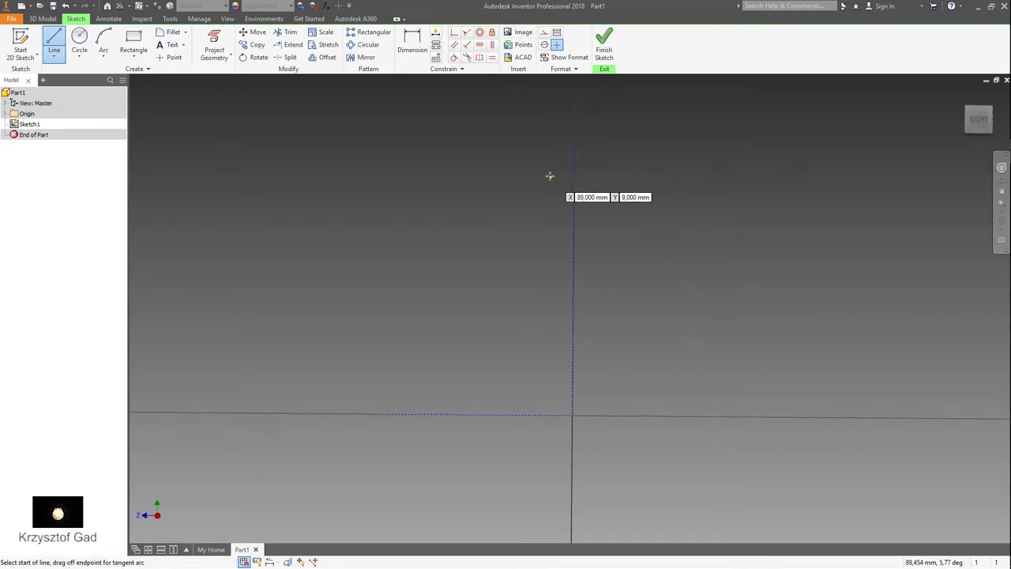
Step: Draw a long vertical line beside the axis and place a circle centre to its left
{"action": "middle_click_drag", "start_coordinate": [548, 173], "coordinate": [542, 167], "text": "shift"}
{"action": "left_click", "coordinate": [541, 154]}
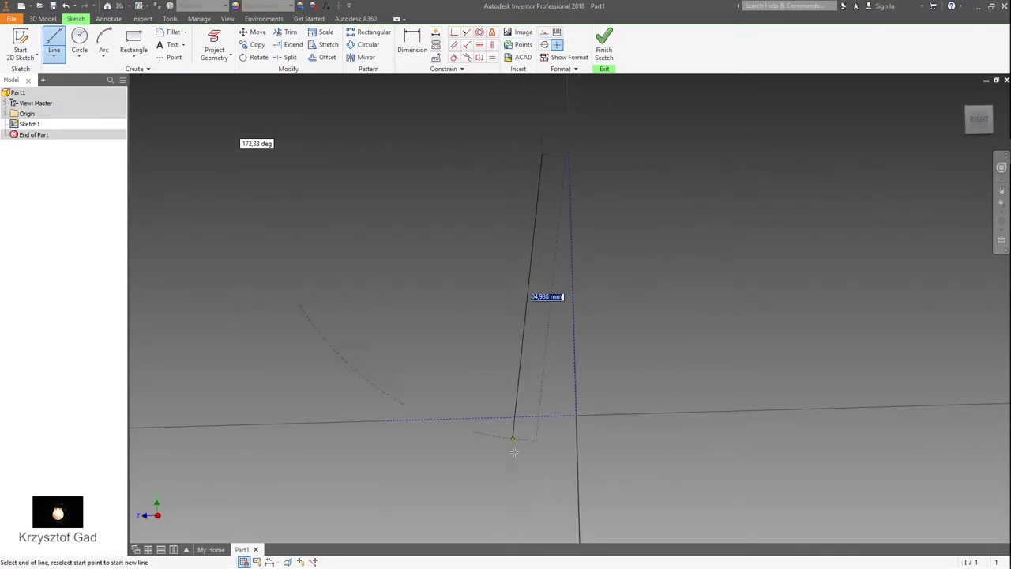
{"action": "left_click", "coordinate": [552, 484]}
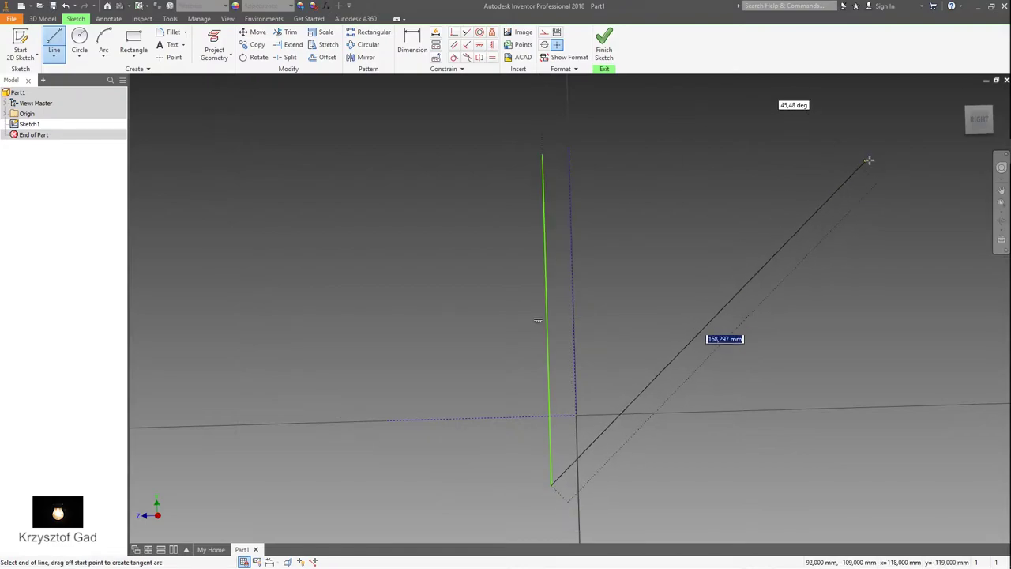
{"action": "left_click", "coordinate": [963, 128]}
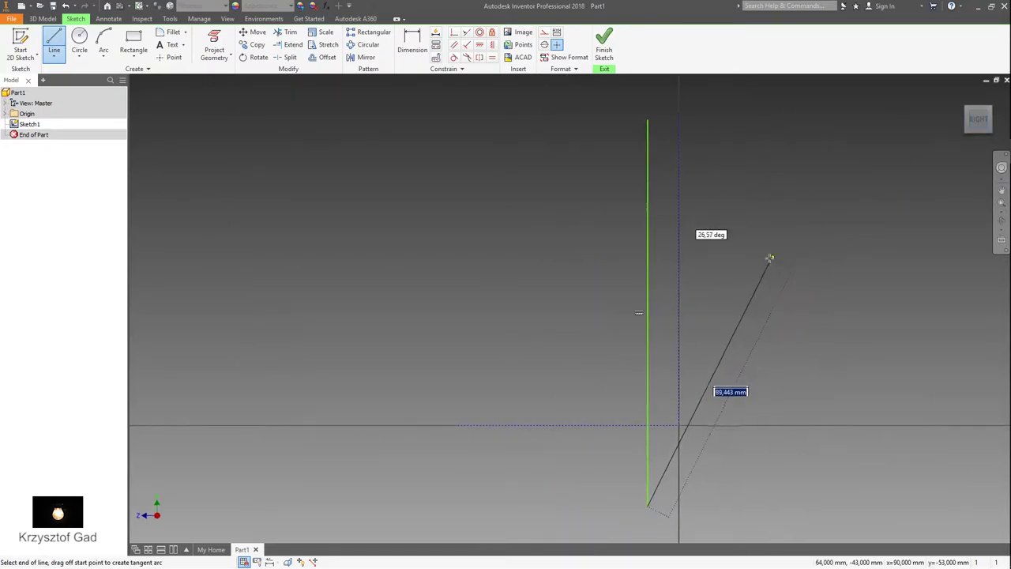
{"action": "right_click", "coordinate": [592, 290]}
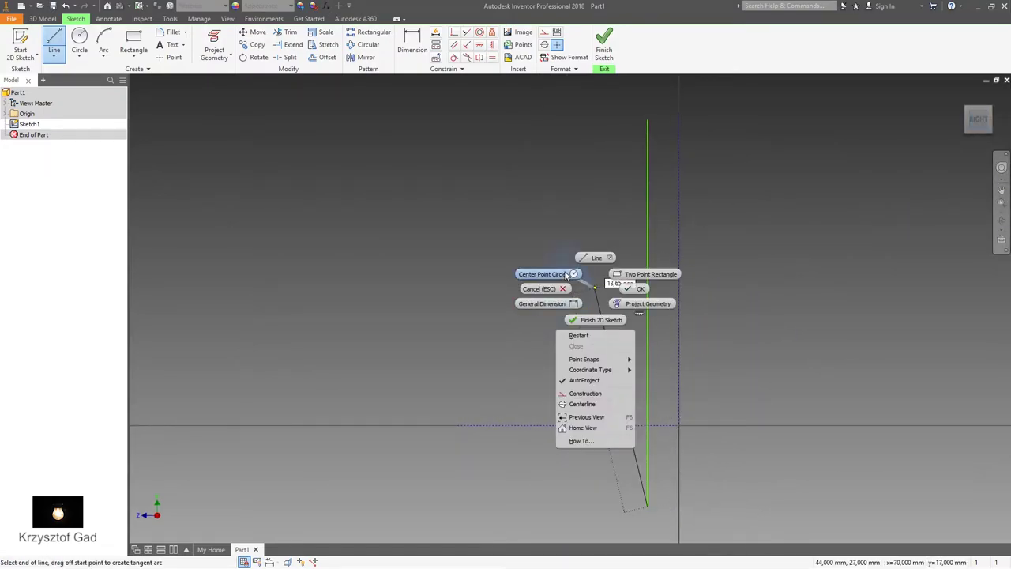
{"action": "left_click", "coordinate": [545, 275]}
{"action": "left_click", "coordinate": [570, 369]}
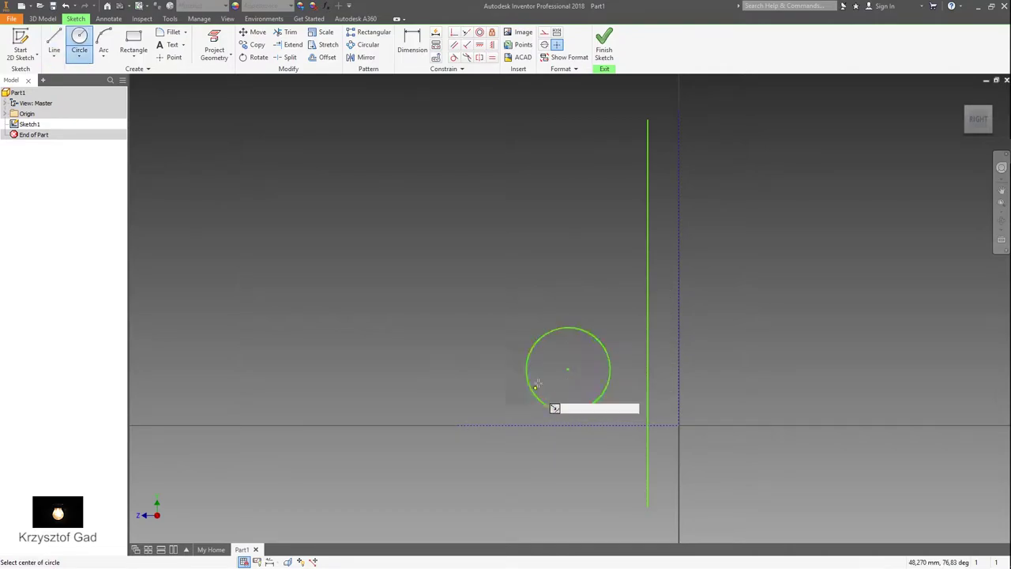
Step: Finish the lower circle and draw a second circle centred on the axis at the line's top
{"action": "left_click", "coordinate": [555, 406]}
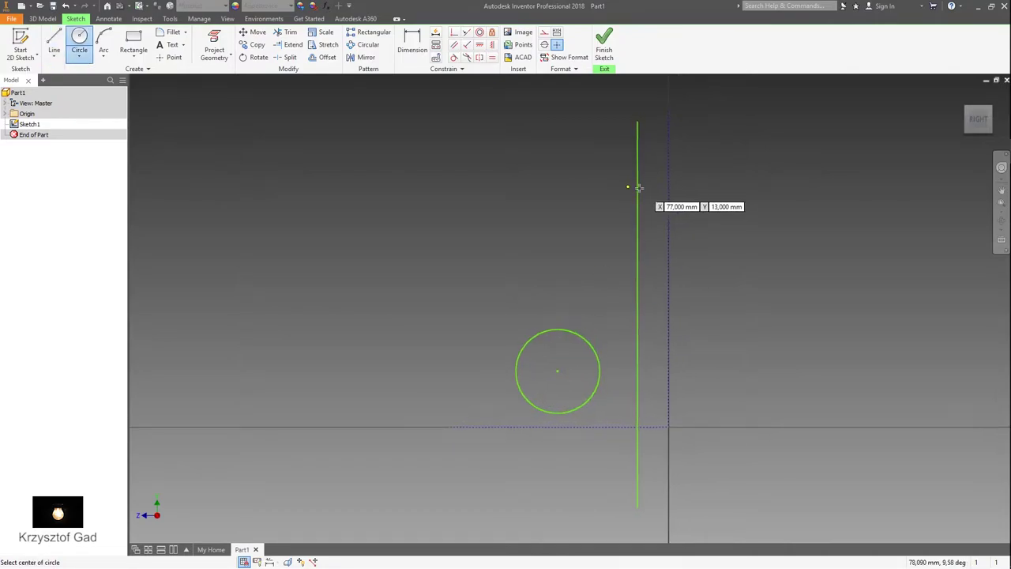
{"action": "left_click", "coordinate": [663, 296]}
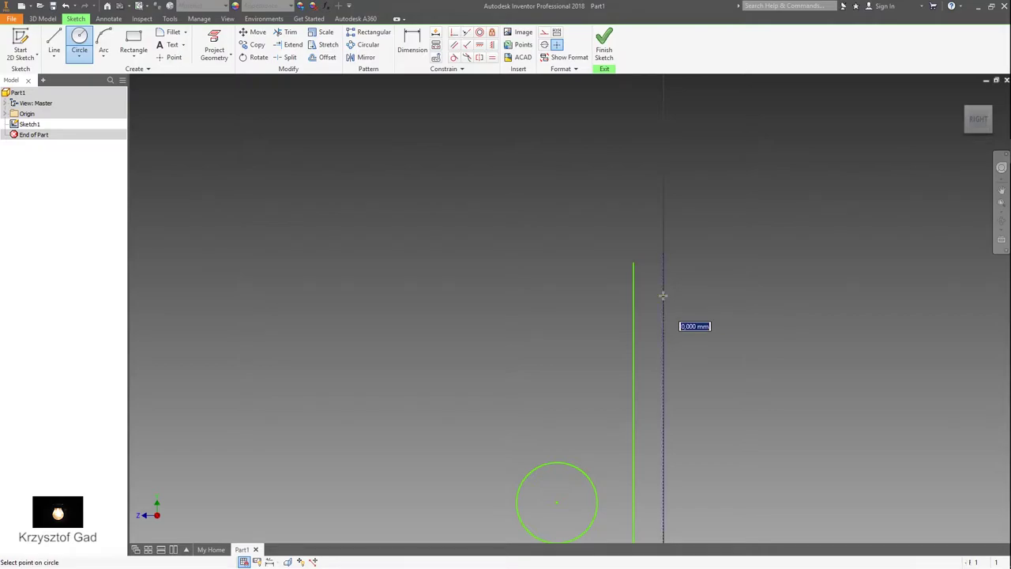
{"action": "left_click", "coordinate": [634, 263]}
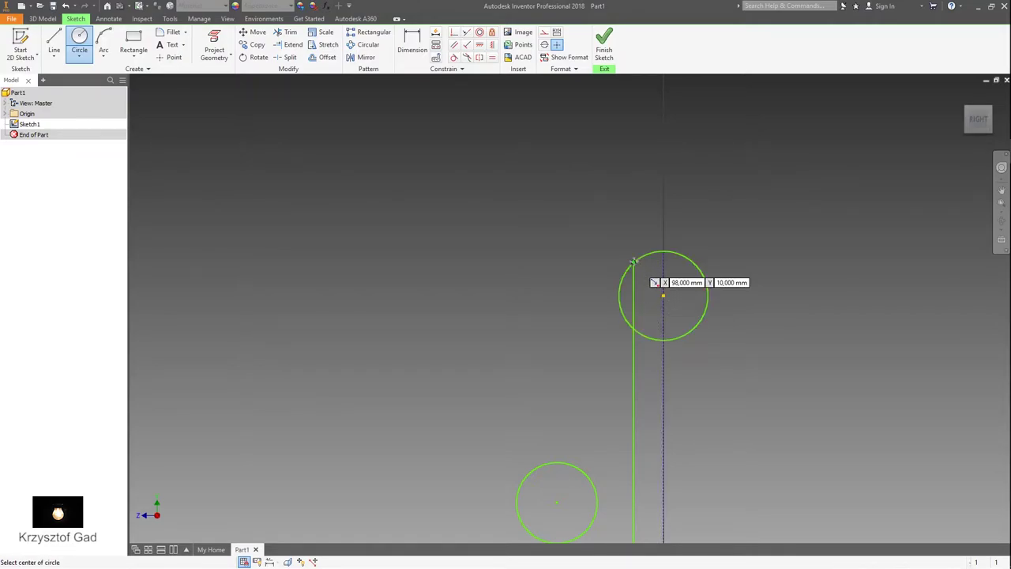
Step: Dimension the lower circle to 28, the line offset to 0,5 and the upper circle to 6
{"action": "right_click", "coordinate": [551, 304]}
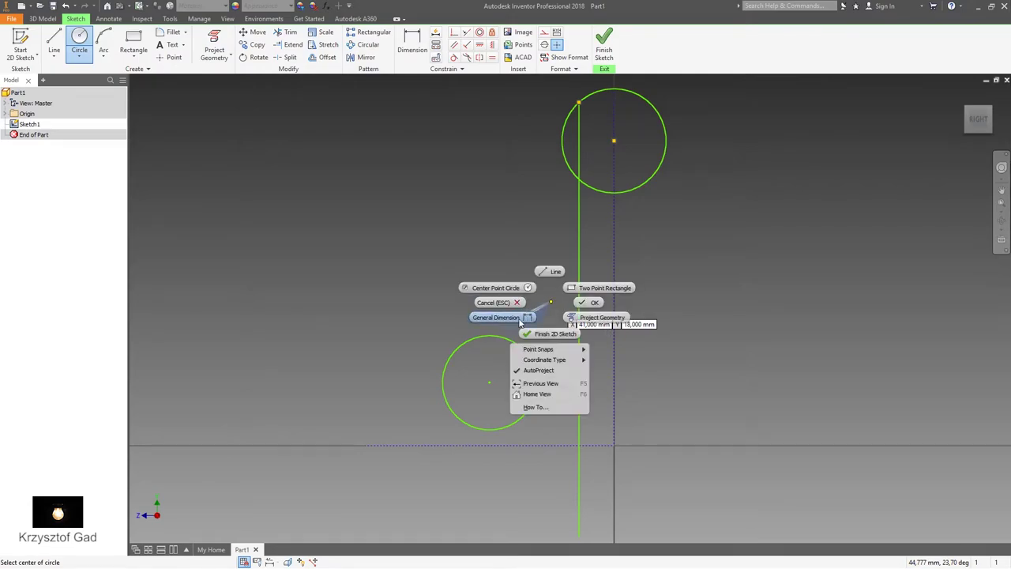
{"action": "left_click", "coordinate": [522, 320]}
{"action": "left_click", "coordinate": [501, 339]}
{"action": "left_click", "coordinate": [415, 320]}
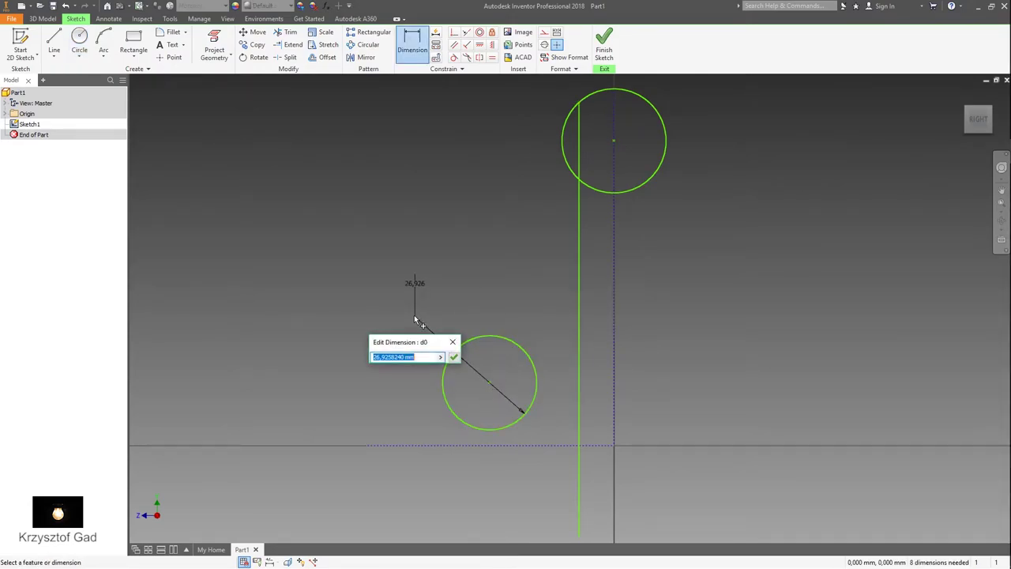
{"action": "type", "text": "28"}
{"action": "key", "text": "Return"}
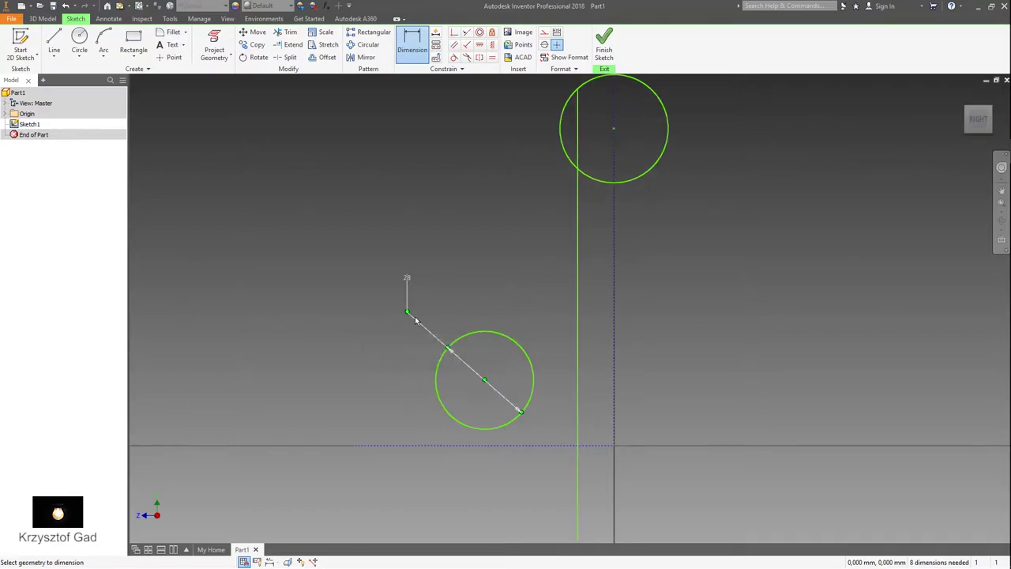
{"action": "left_click", "coordinate": [578, 352]}
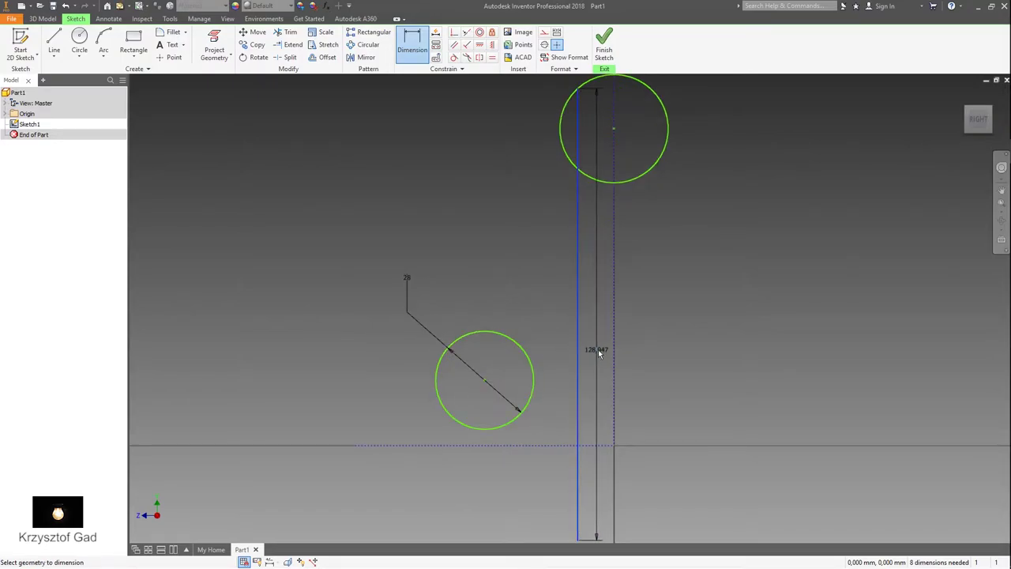
{"action": "left_click", "coordinate": [664, 336]}
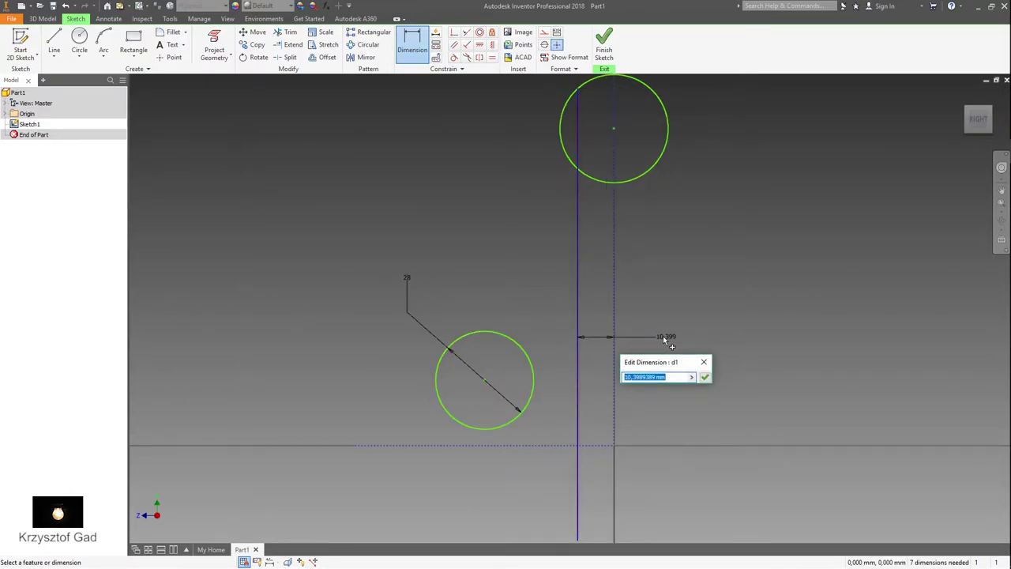
{"action": "key", "text": "Return"}
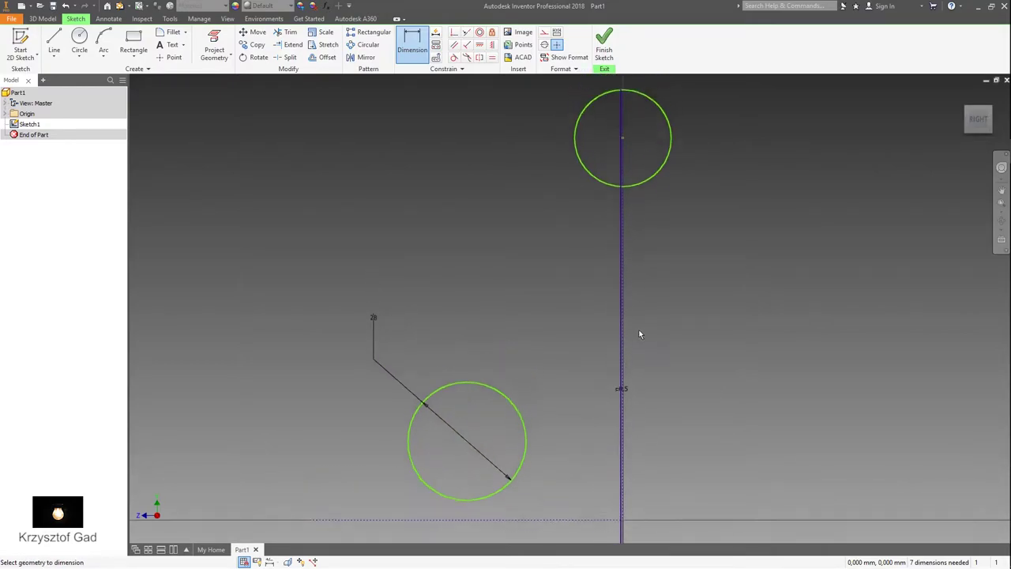
{"action": "left_click", "coordinate": [664, 237]}
{"action": "left_click", "coordinate": [707, 226]}
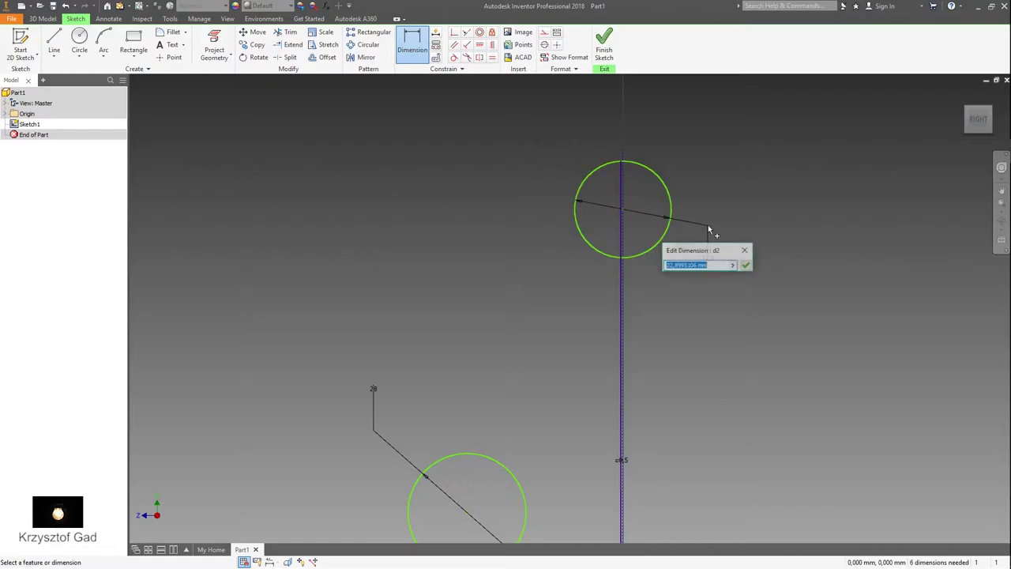
{"action": "type", "text": "6"}
{"action": "key", "text": "Return"}
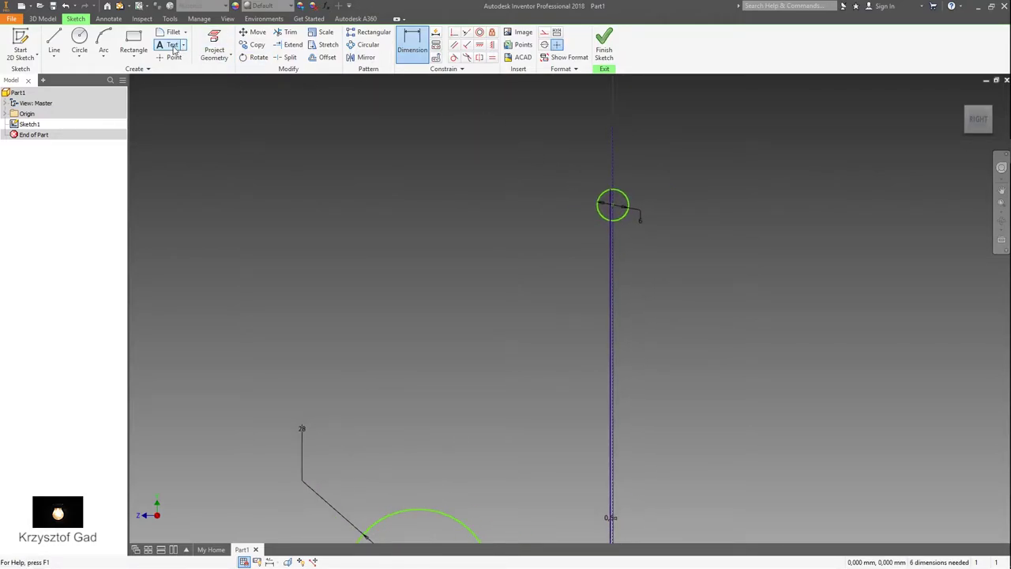
Step: Make the large circle tangent to both the vertical and horizontal axes
{"action": "left_click", "coordinate": [456, 58]}
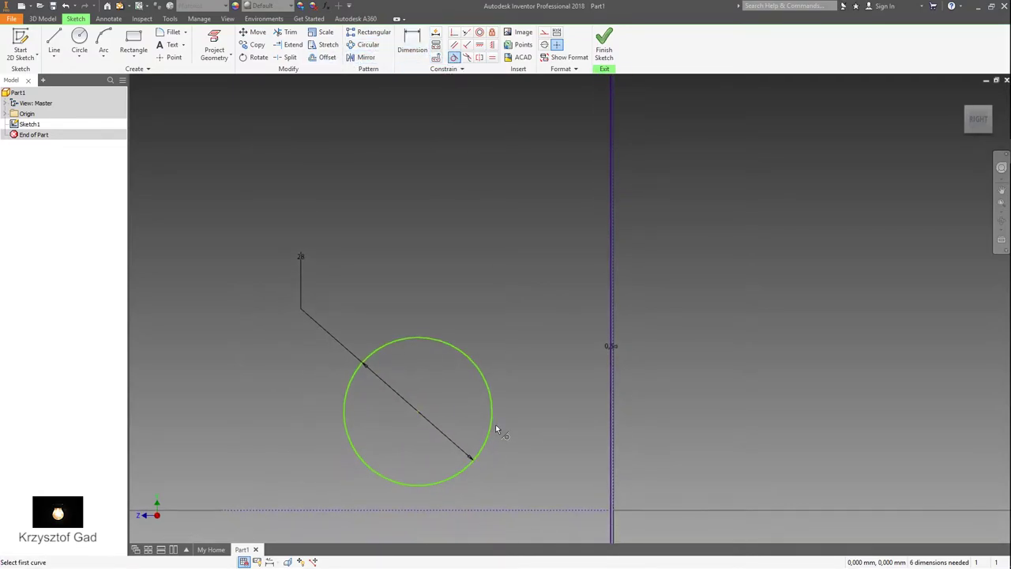
{"action": "left_click", "coordinate": [494, 427]}
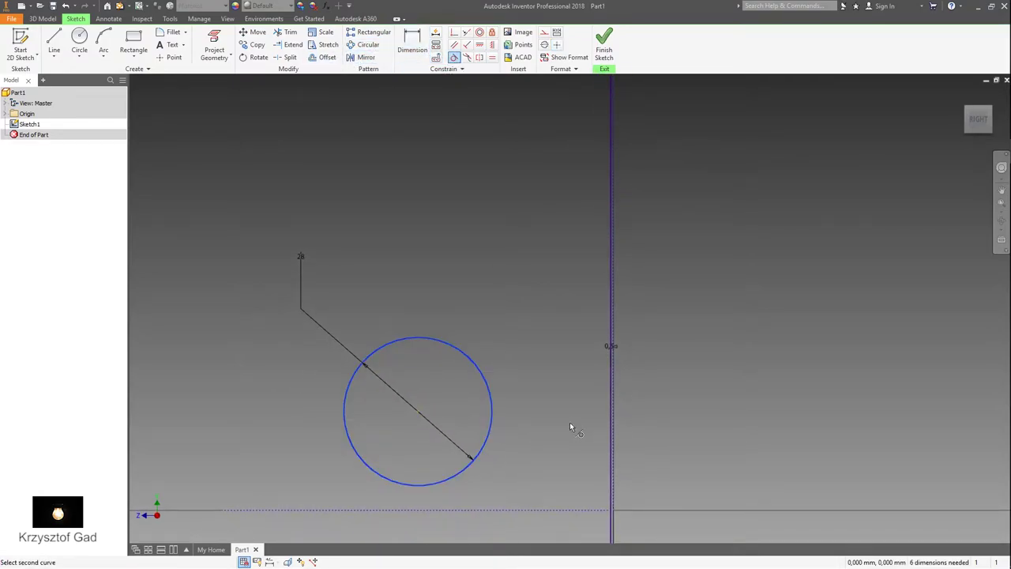
{"action": "left_click", "coordinate": [609, 413]}
{"action": "left_click", "coordinate": [572, 482]}
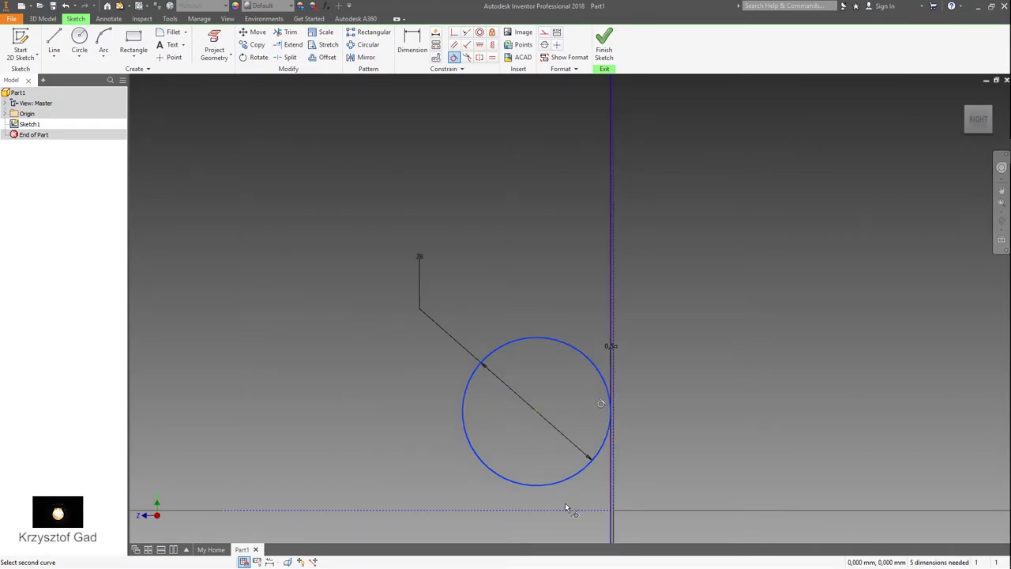
{"action": "left_click", "coordinate": [563, 508]}
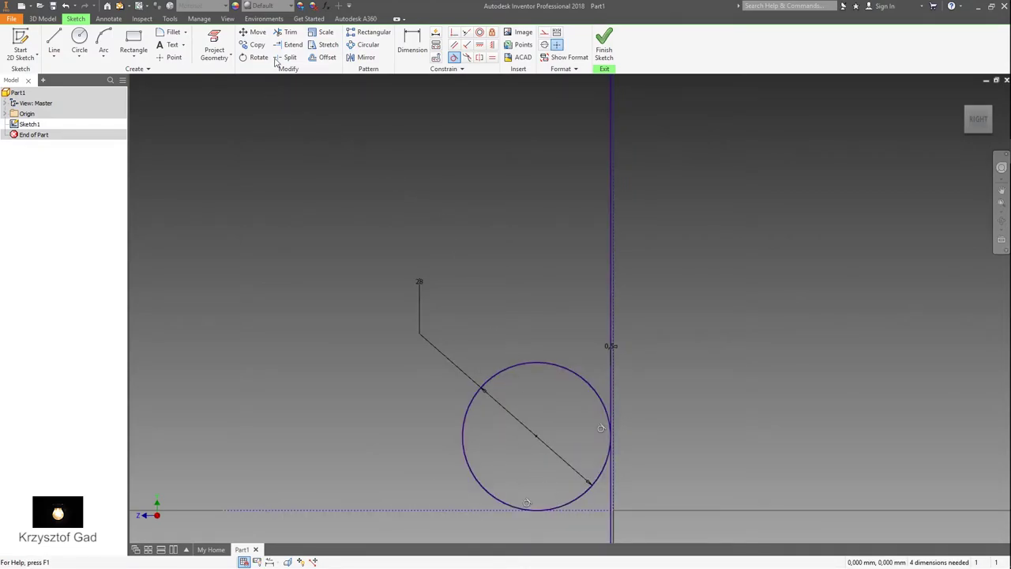
Step: Trim the excess circle arcs and the line's part below the horizontal axis
{"action": "left_click", "coordinate": [291, 32]}
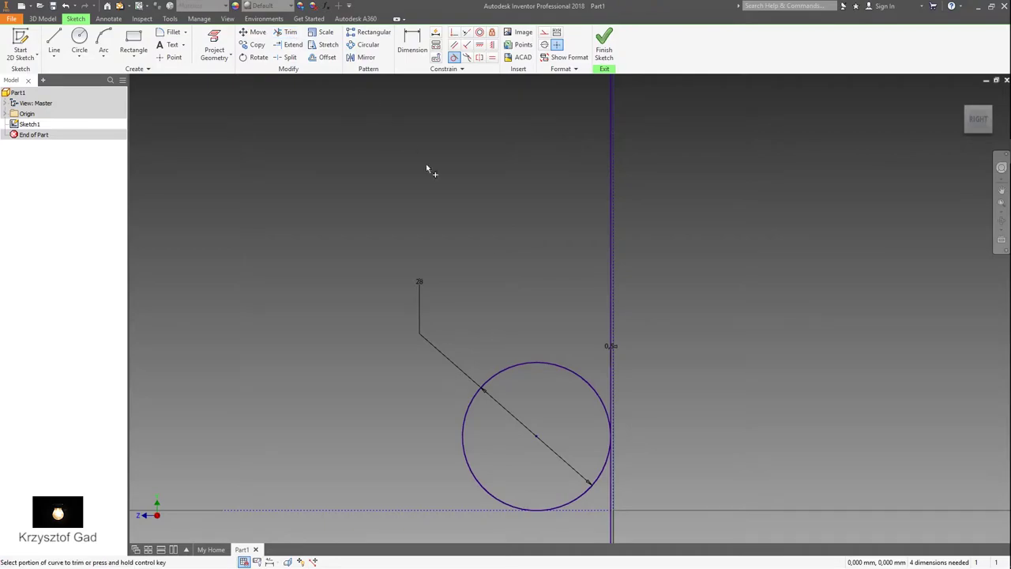
{"action": "left_click", "coordinate": [539, 363]}
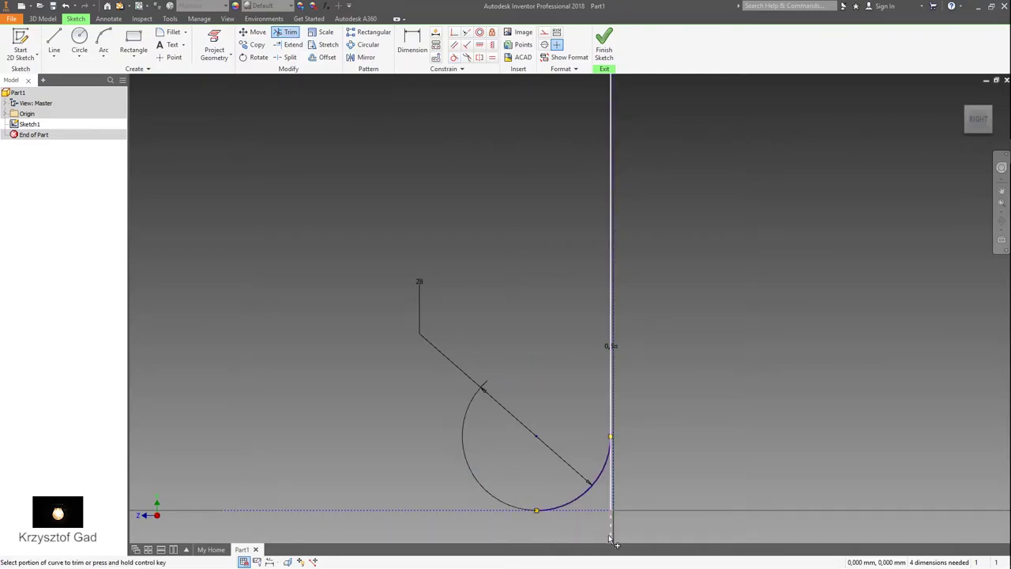
{"action": "left_click", "coordinate": [609, 539]}
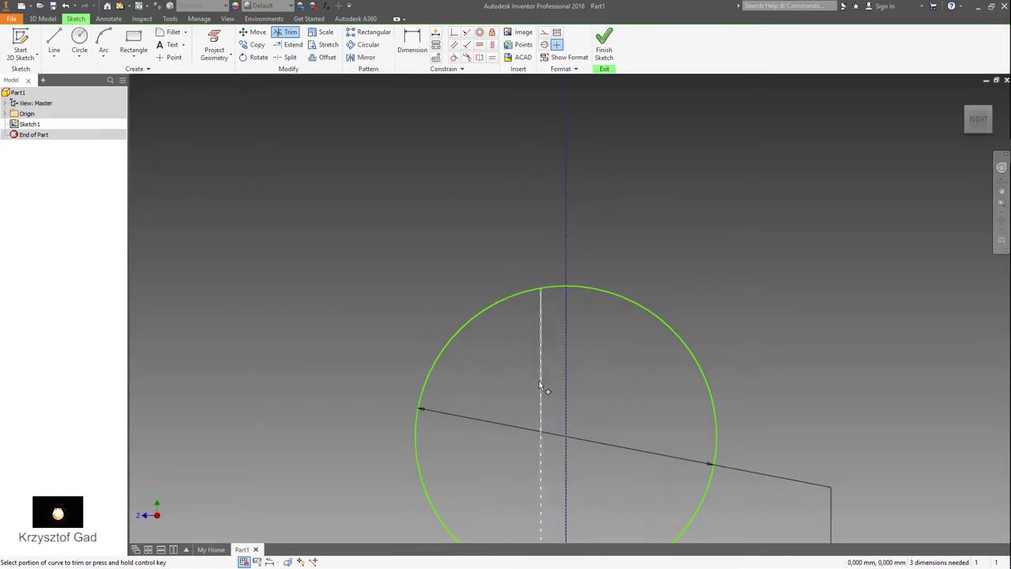
{"action": "left_click", "coordinate": [637, 310]}
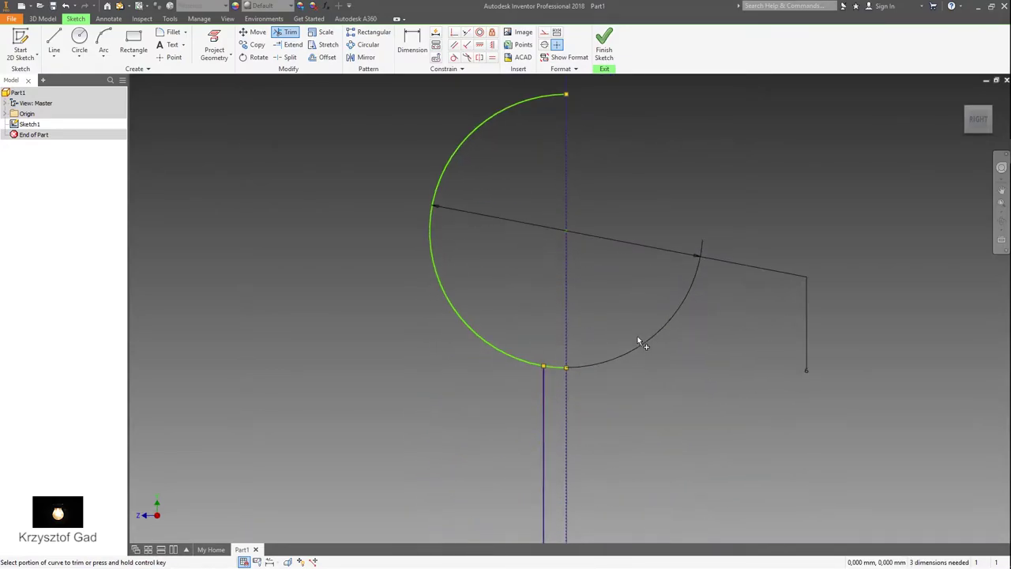
{"action": "left_click", "coordinate": [556, 370]}
Step: Round the corner between the arc and the stem with a radius 3 fillet
{"action": "left_click", "coordinate": [172, 32]}
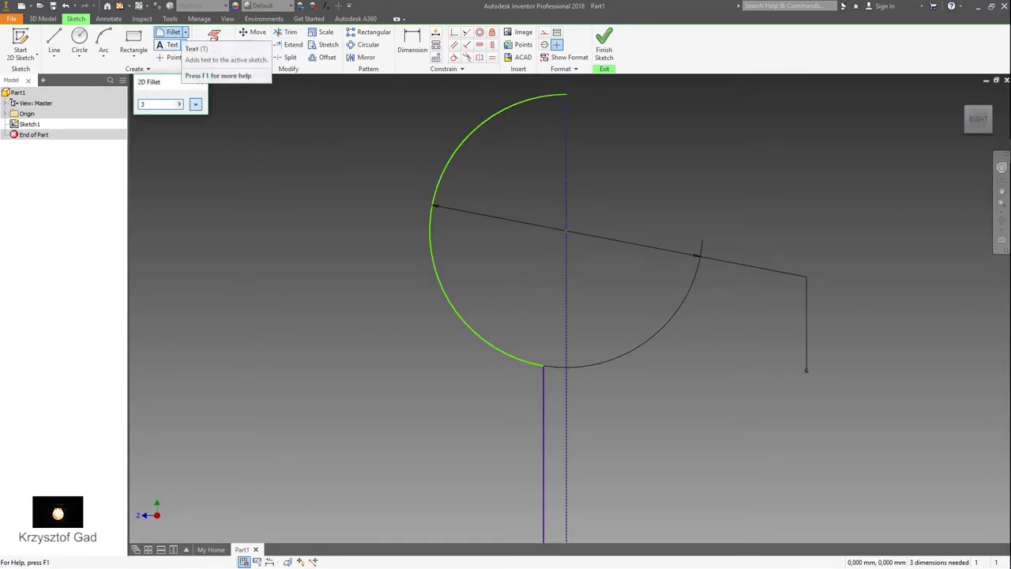
{"action": "left_click", "coordinate": [545, 372]}
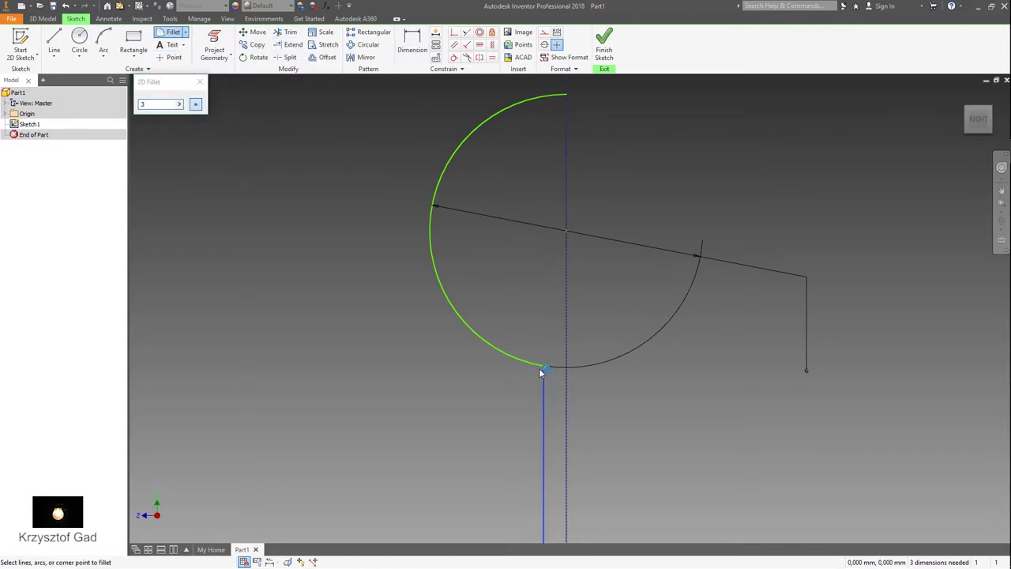
{"action": "scroll", "coordinate": [488, 181], "scroll_direction": "up", "scroll_amount": 5}
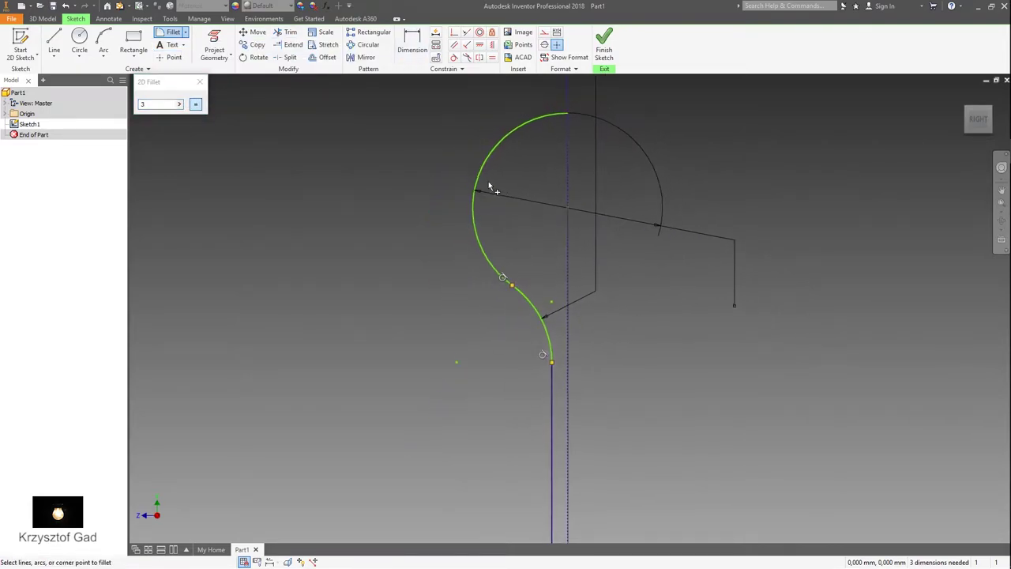
Step: Add a 31,5 vertical dimension on the fillet arc beside the stem
{"action": "left_click", "coordinate": [412, 43]}
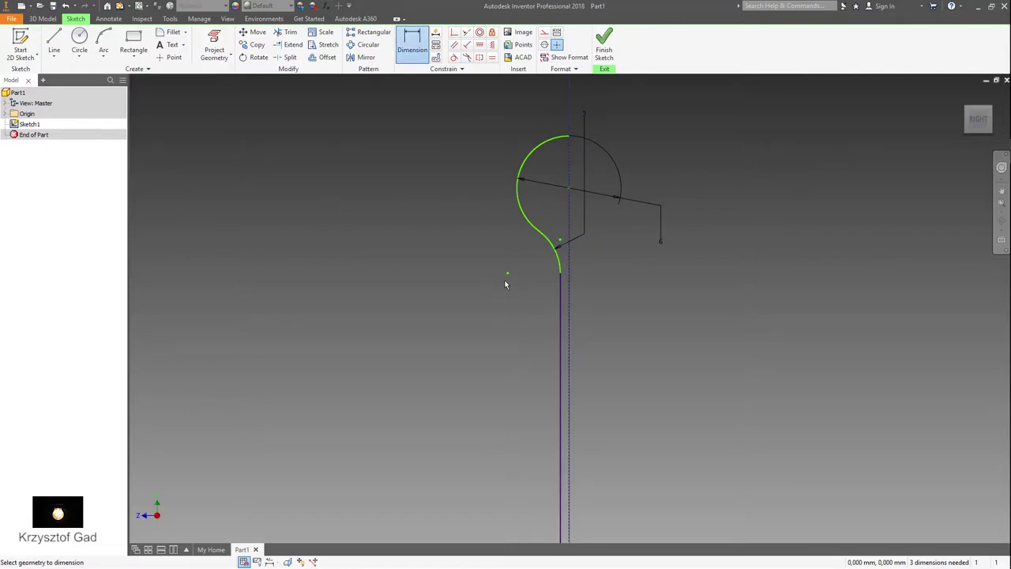
{"action": "scroll", "coordinate": [553, 371], "scroll_direction": "down", "scroll_amount": 5}
{"action": "scroll", "coordinate": [563, 403], "scroll_direction": "up", "scroll_amount": 2}
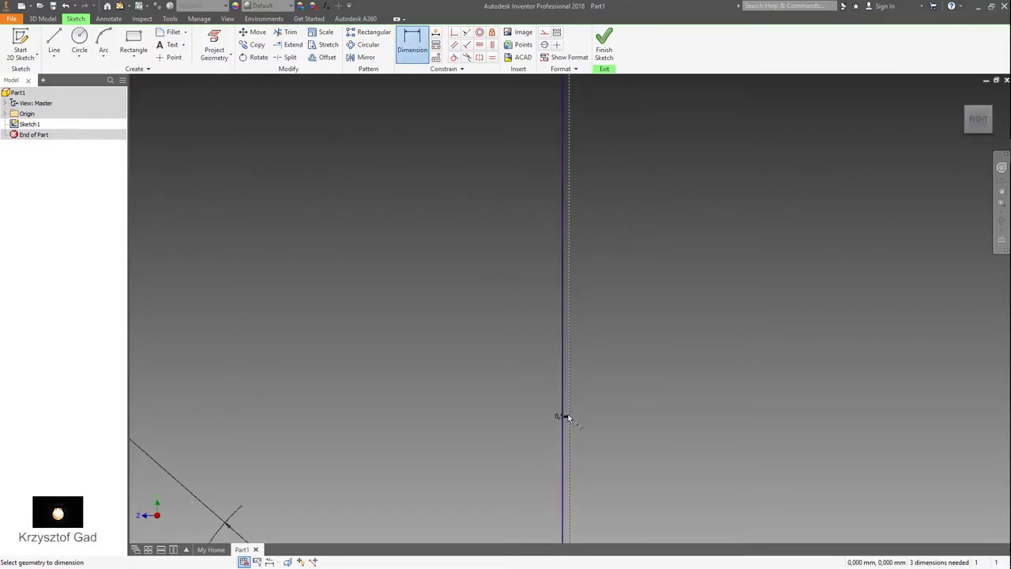
{"action": "left_click", "coordinate": [565, 387]}
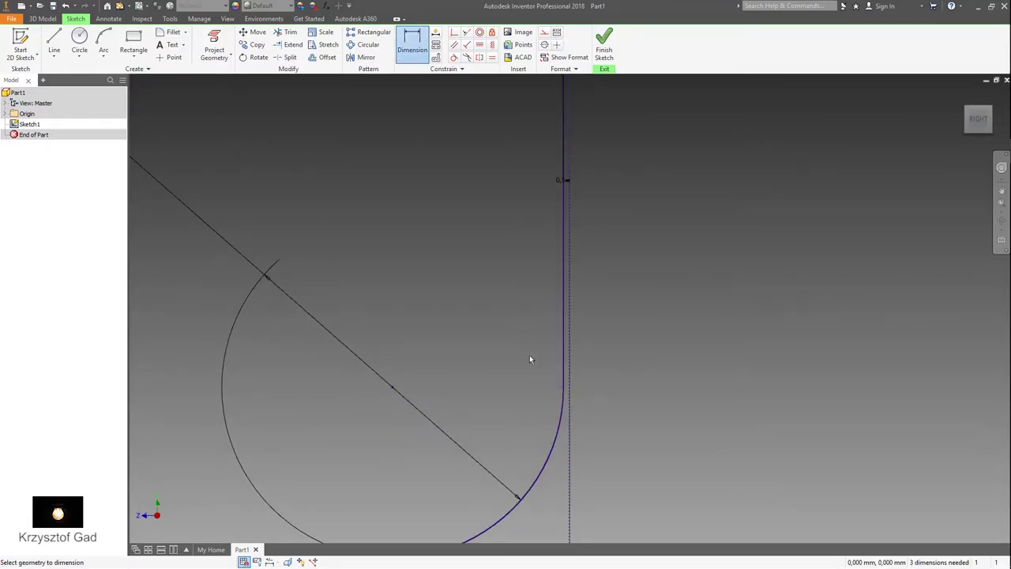
{"action": "left_click", "coordinate": [366, 281]}
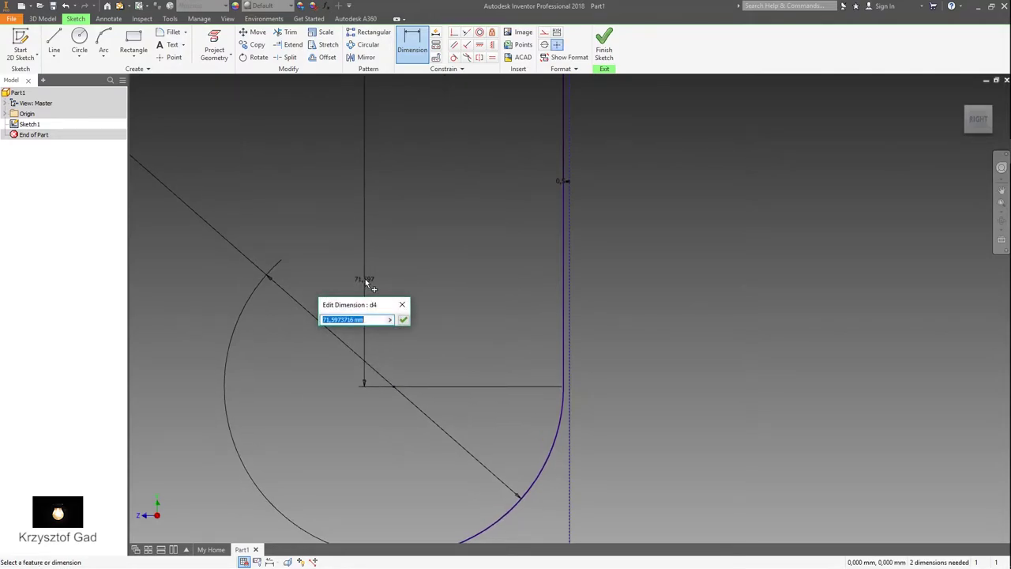
{"action": "type", "text": "31,5"}
{"action": "key", "text": "Return"}
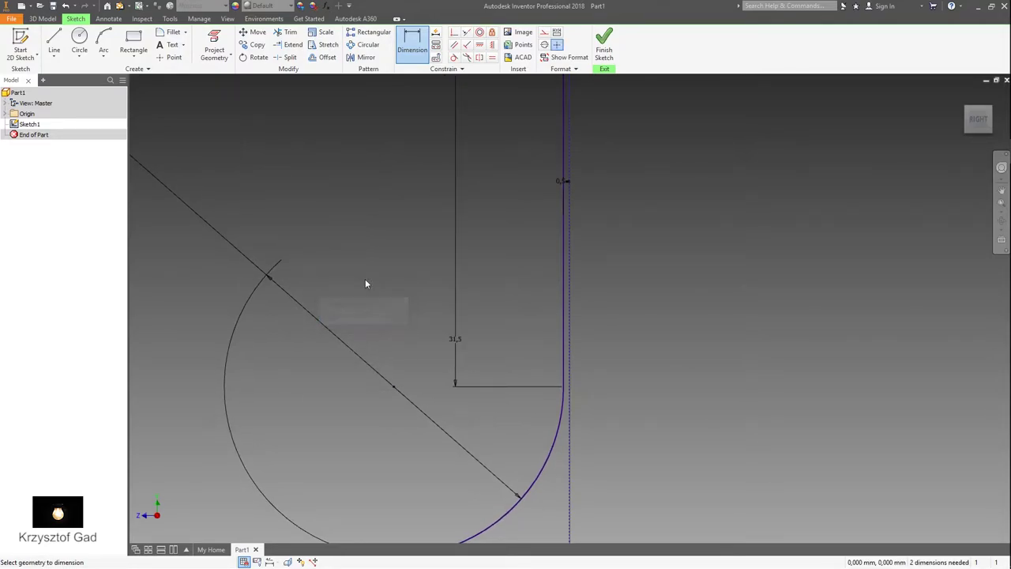
{"action": "scroll", "coordinate": [365, 281], "scroll_direction": "up", "scroll_amount": 4}
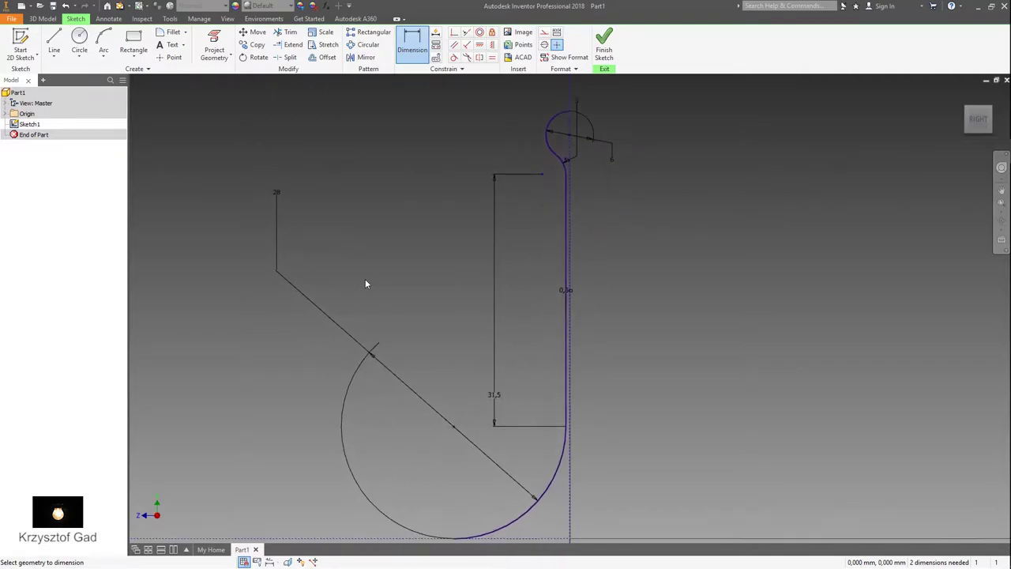
Step: Mirror the stem, fillet arc and top loop across the vertical centre line
{"action": "left_click", "coordinate": [365, 57]}
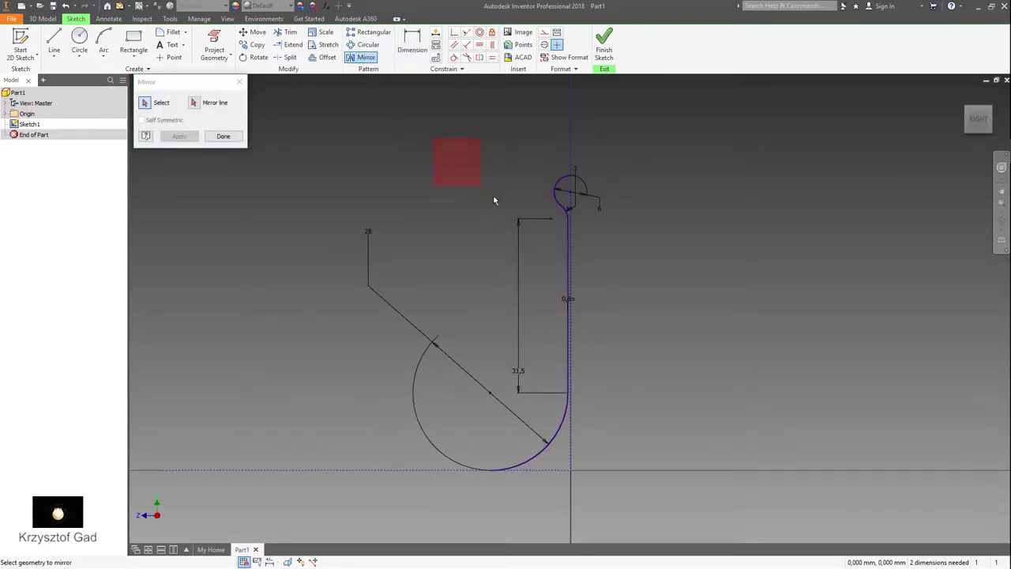
{"action": "left_click_drag", "start_coordinate": [494, 200], "coordinate": [617, 498]}
{"action": "left_click", "coordinate": [571, 448]}
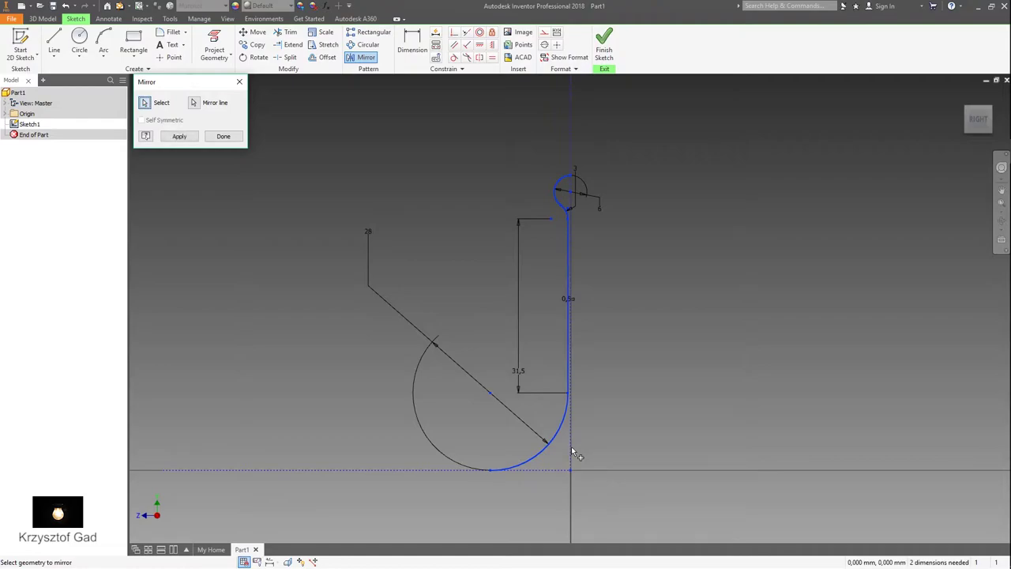
{"action": "left_click", "coordinate": [176, 138]}
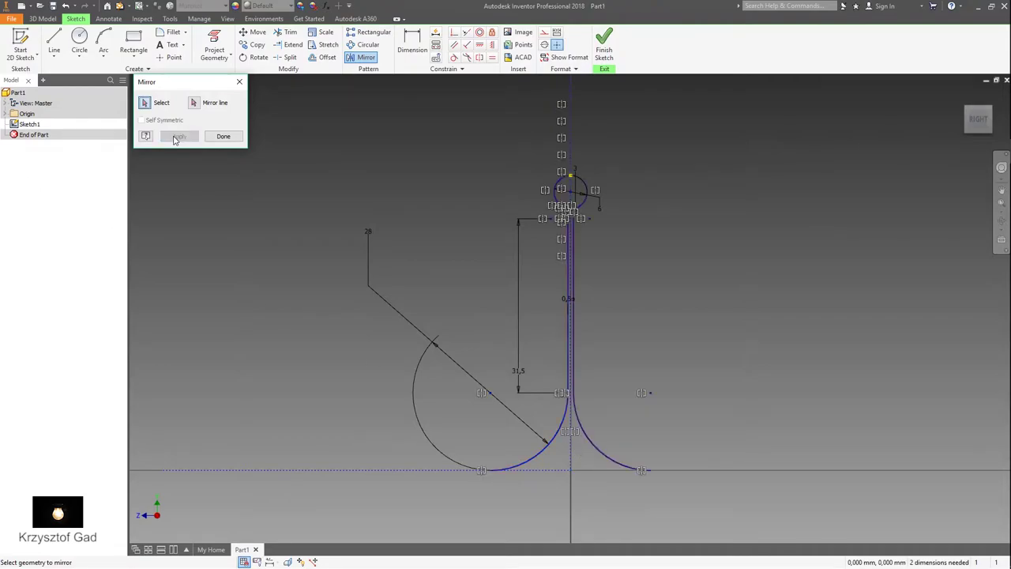
{"action": "left_click", "coordinate": [224, 137]}
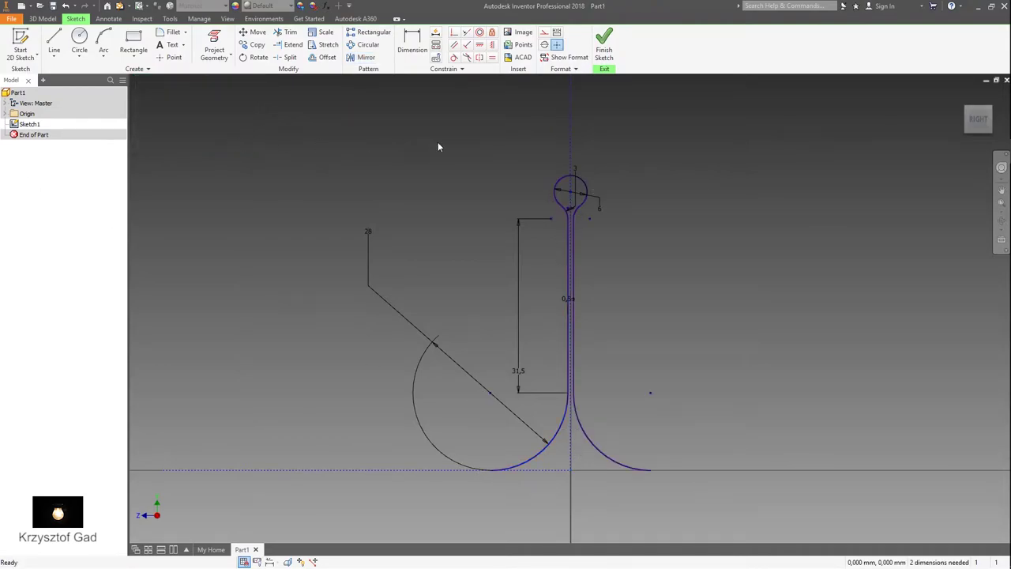
Step: Finish Sketch1 and create Work Plane1 normal to the hook curve at its lower endpoint
{"action": "left_click", "coordinate": [604, 46]}
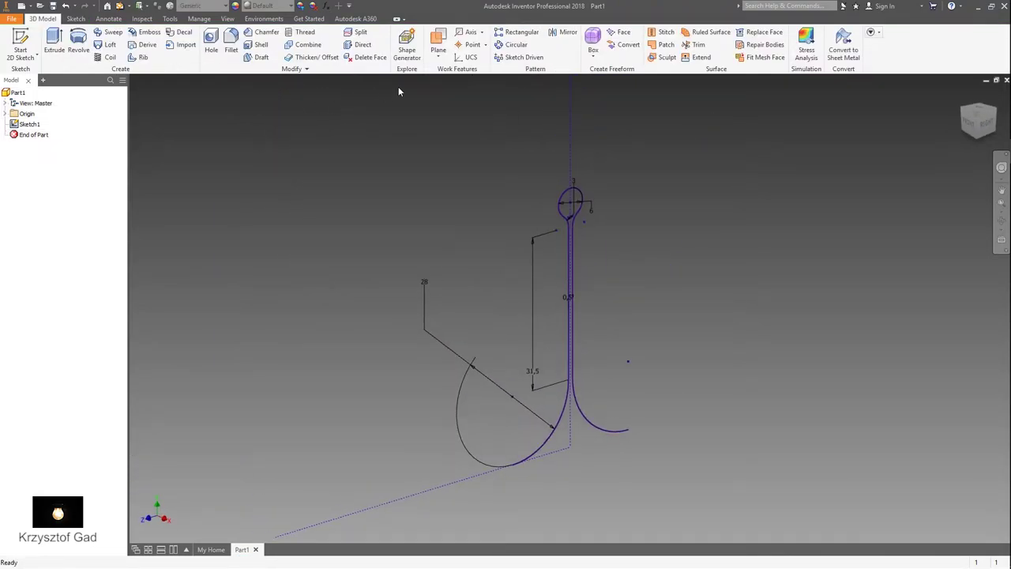
{"action": "left_click", "coordinate": [438, 52]}
{"action": "left_click", "coordinate": [466, 343]}
{"action": "scroll", "coordinate": [462, 366], "scroll_direction": "up", "scroll_amount": 3}
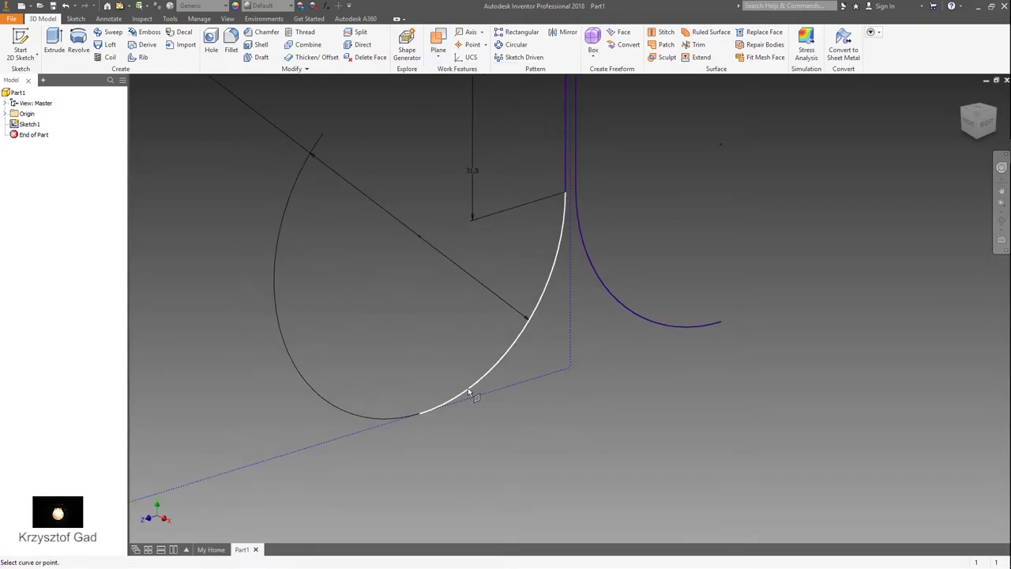
{"action": "left_click", "coordinate": [425, 417]}
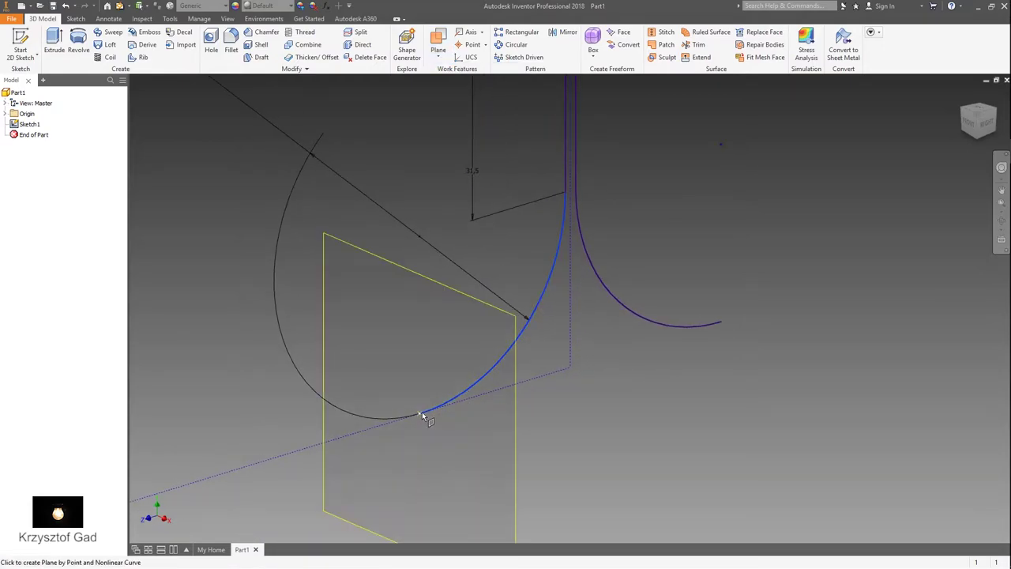
{"action": "left_click", "coordinate": [421, 415]}
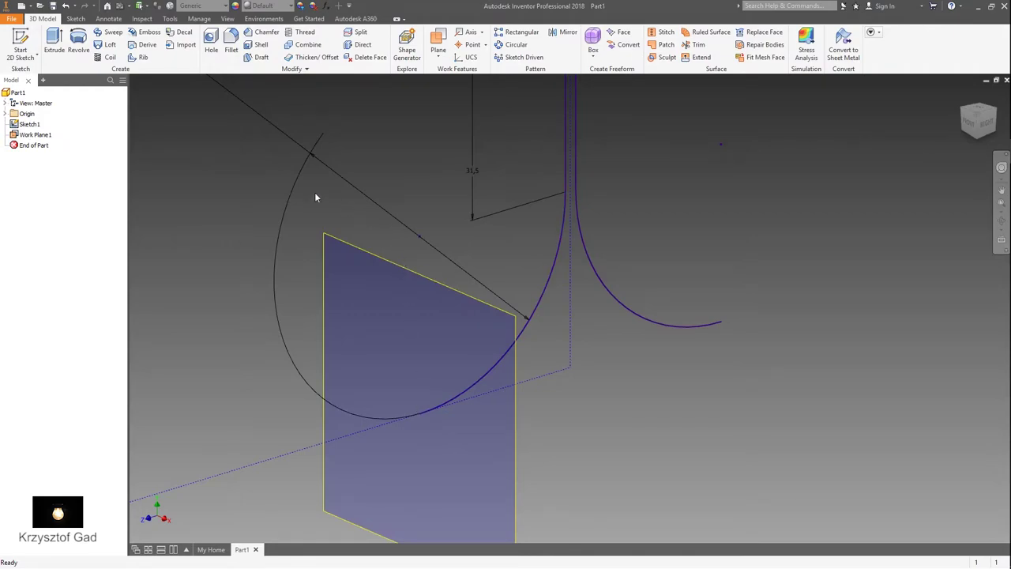
Step: Start Sketch2 on Work Plane1 with a horizontal line and a circle centred below it
{"action": "left_click", "coordinate": [20, 46]}
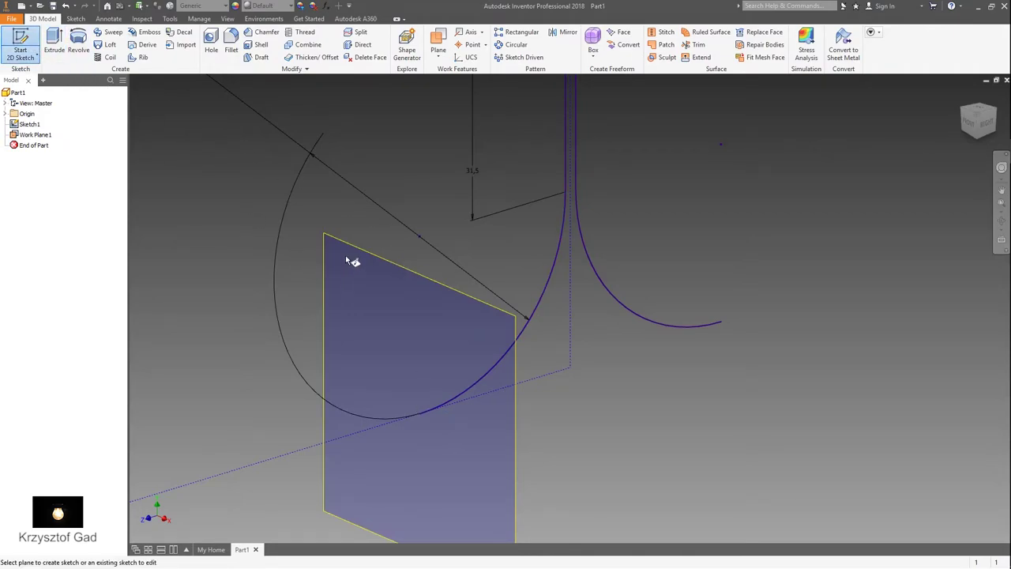
{"action": "left_click", "coordinate": [357, 253]}
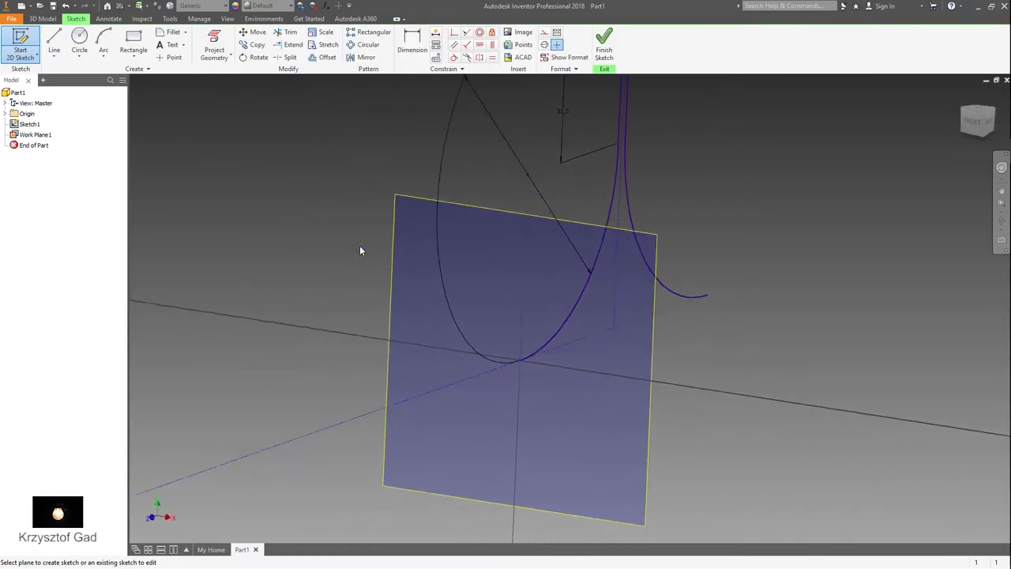
{"action": "left_click", "coordinate": [61, 43]}
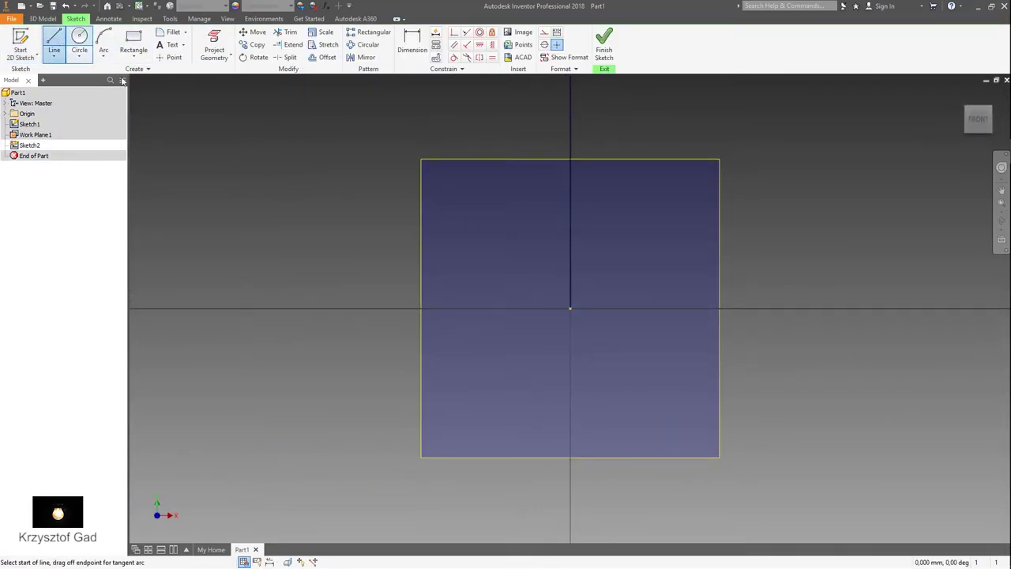
{"action": "left_click", "coordinate": [338, 308]}
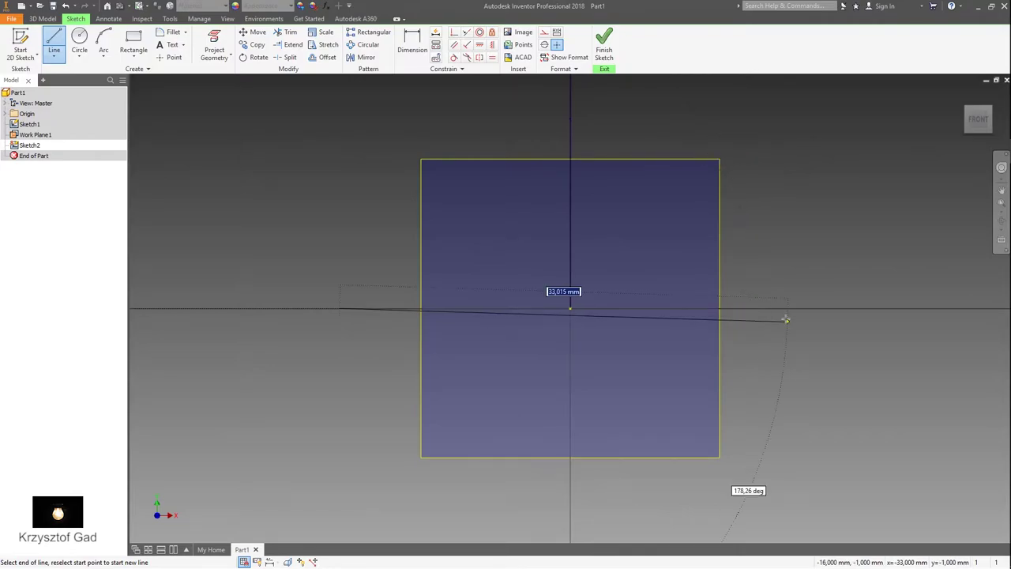
{"action": "left_click", "coordinate": [809, 308]}
{"action": "right_click", "coordinate": [711, 258]}
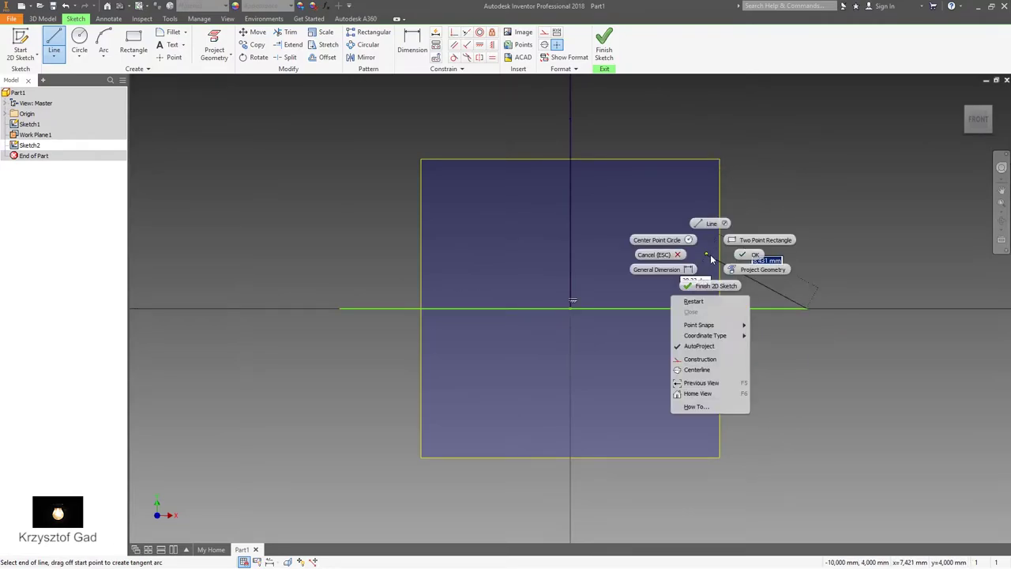
{"action": "left_click", "coordinate": [690, 242]}
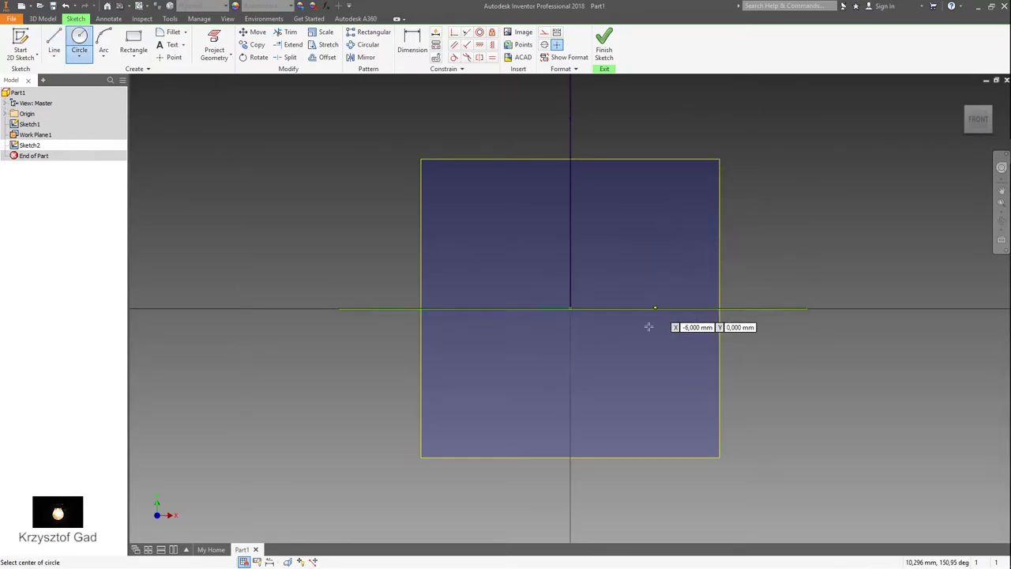
{"action": "left_click", "coordinate": [569, 427]}
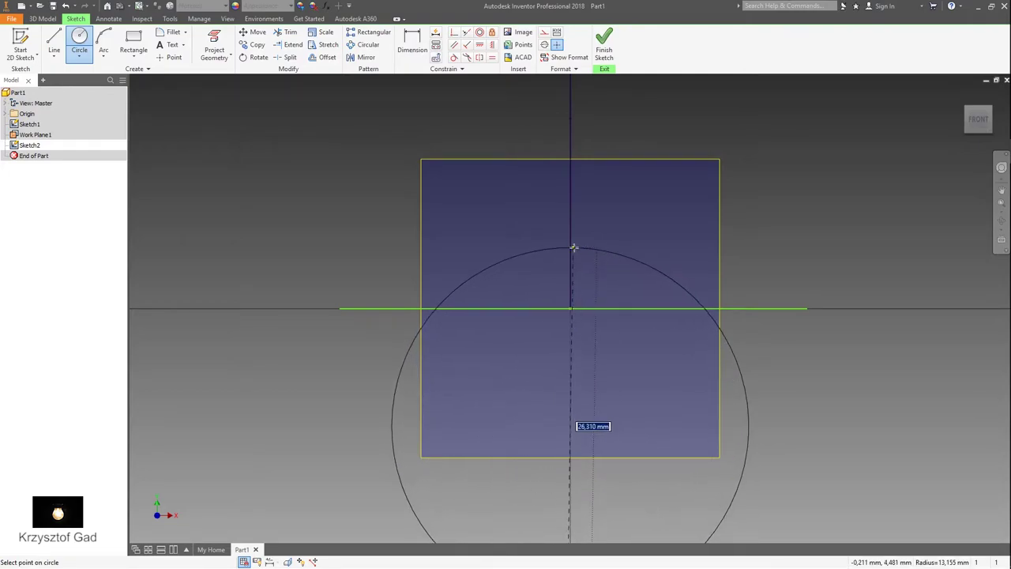
{"action": "left_click", "coordinate": [570, 248]}
Step: Dimension the circle's diameter to 4,5
{"action": "left_click", "coordinate": [412, 42]}
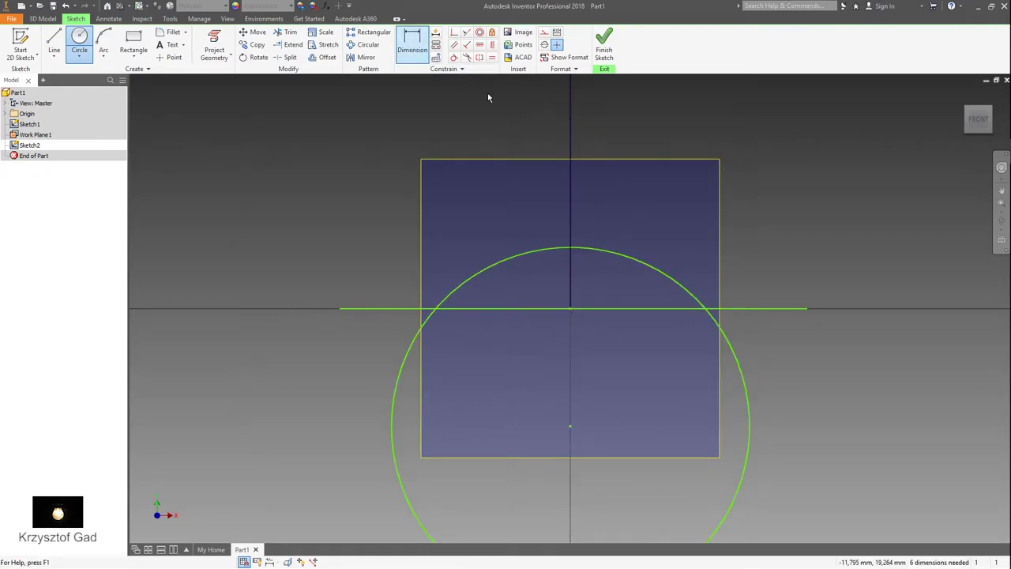
{"action": "left_click", "coordinate": [667, 282]}
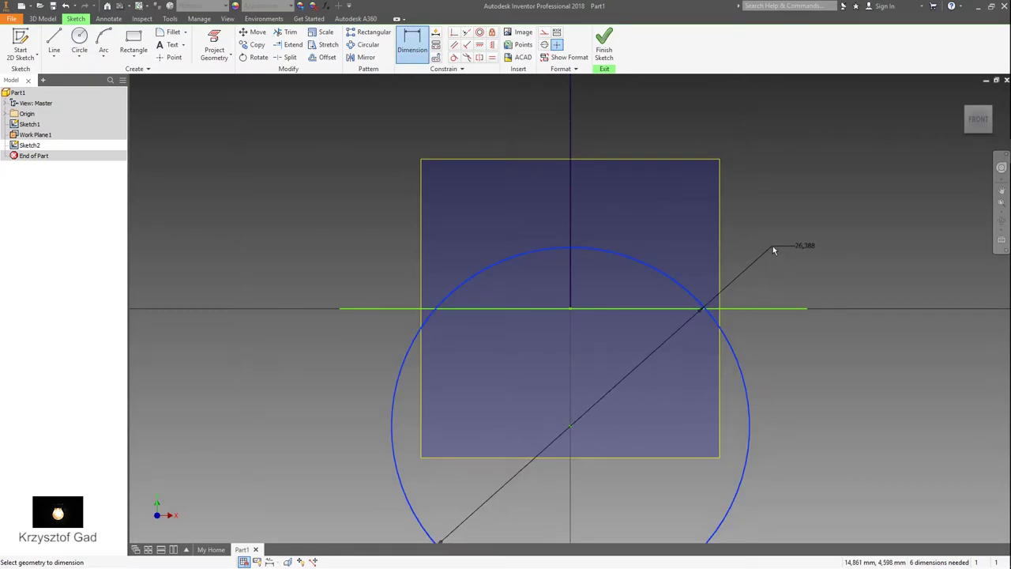
{"action": "left_click", "coordinate": [773, 246]}
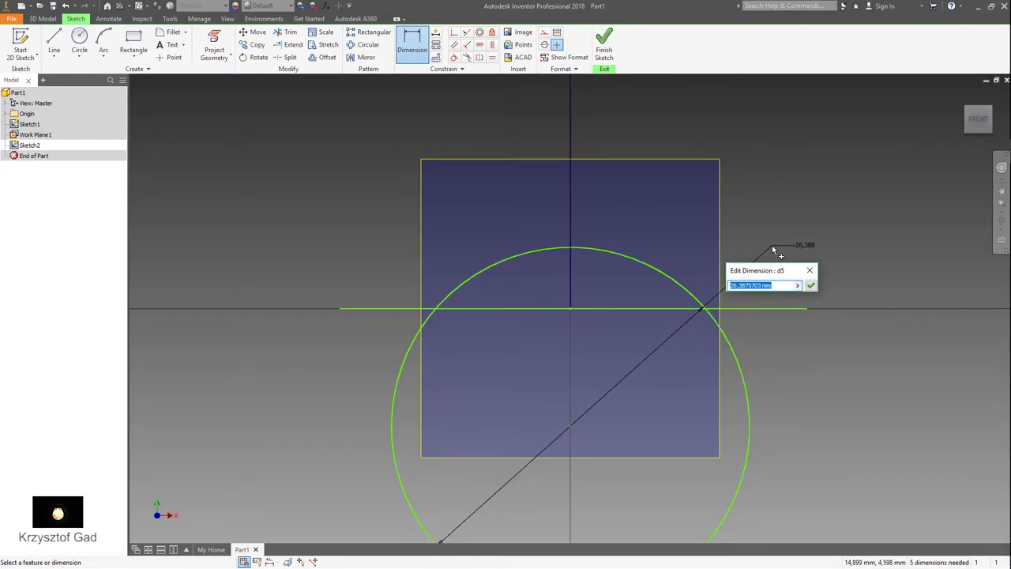
{"action": "type", "text": "4,5"}
{"action": "key", "text": "Return"}
Step: Set the horizontal line 1,75 below the circle's top with a dimension
{"action": "scroll", "coordinate": [772, 251], "scroll_direction": "down", "scroll_amount": 2}
{"action": "scroll", "coordinate": [771, 251], "scroll_direction": "down", "scroll_amount": 3}
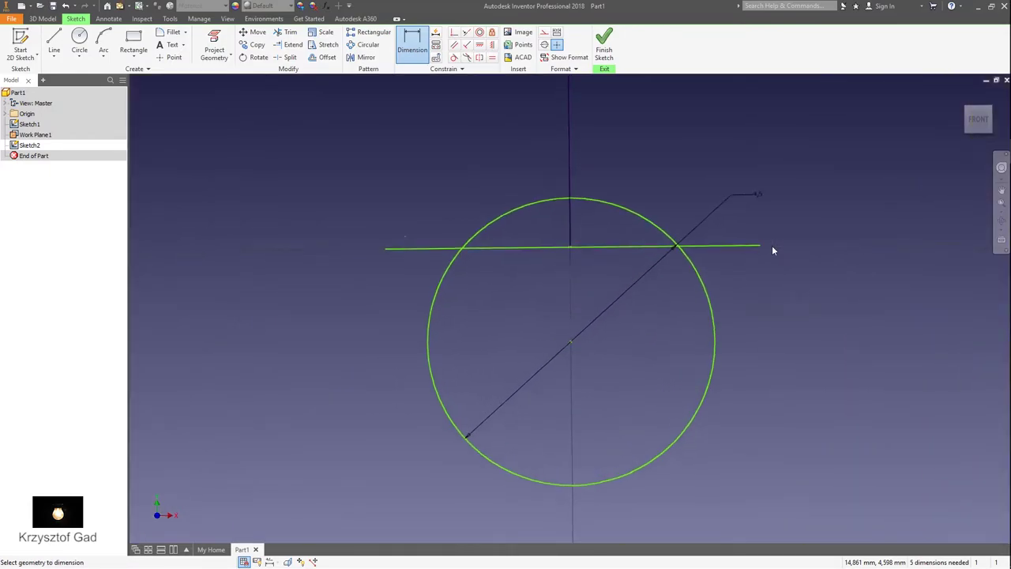
{"action": "scroll", "coordinate": [771, 250], "scroll_direction": "down", "scroll_amount": 2}
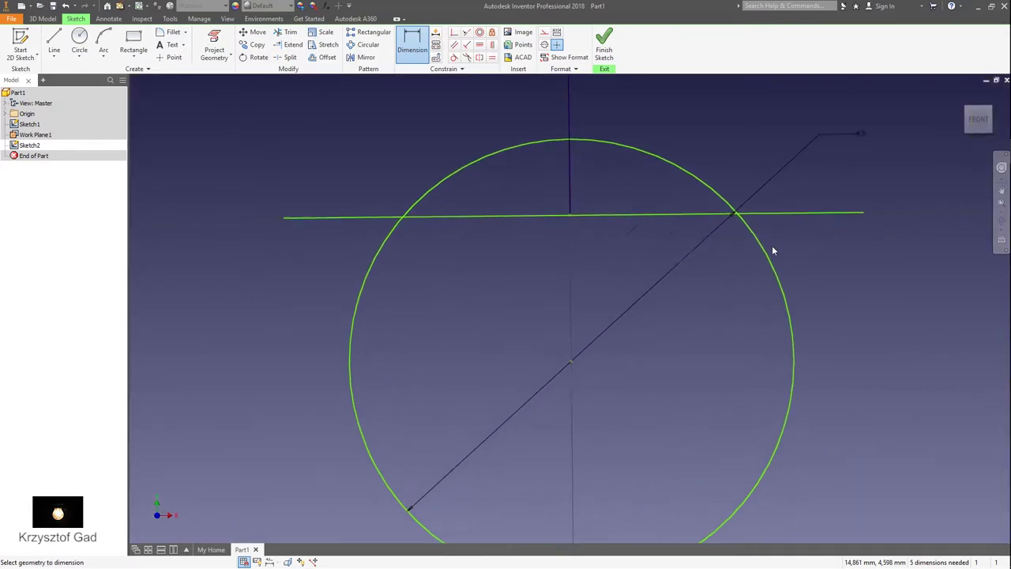
{"action": "left_click", "coordinate": [593, 215]}
{"action": "left_click", "coordinate": [595, 139]}
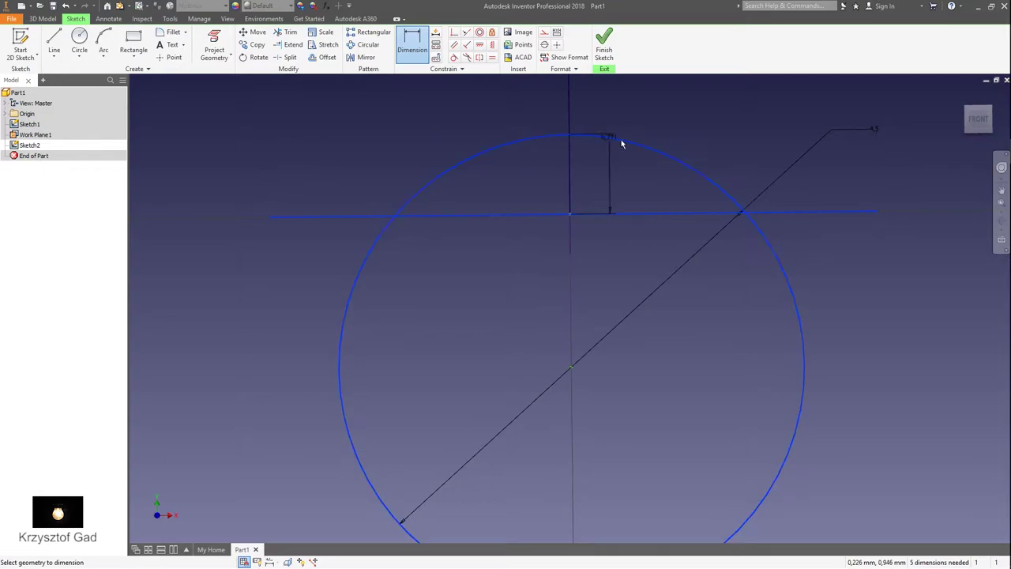
{"action": "left_click", "coordinate": [884, 160]}
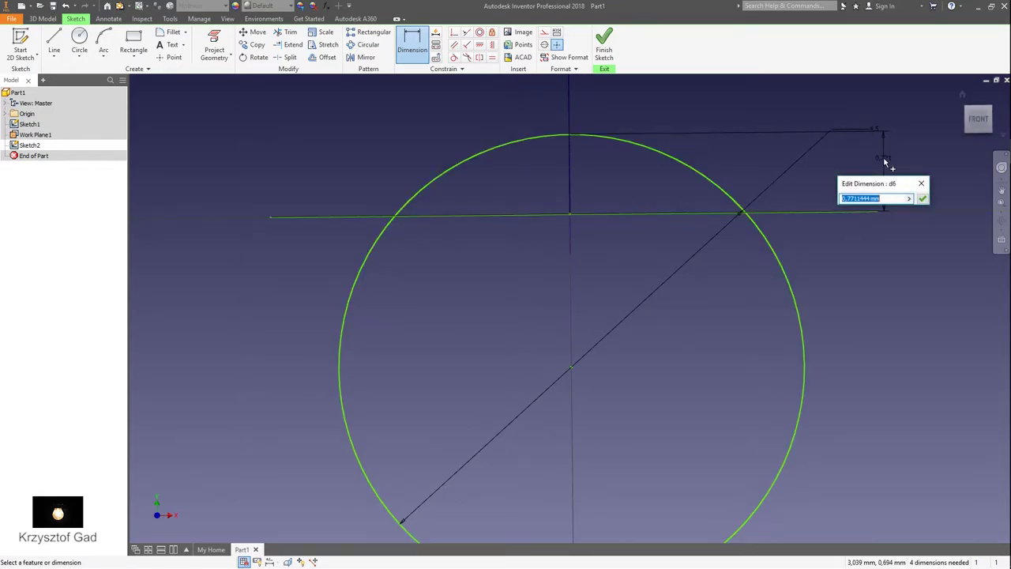
{"action": "type", "text": "1,75"}
{"action": "key", "text": "Return"}
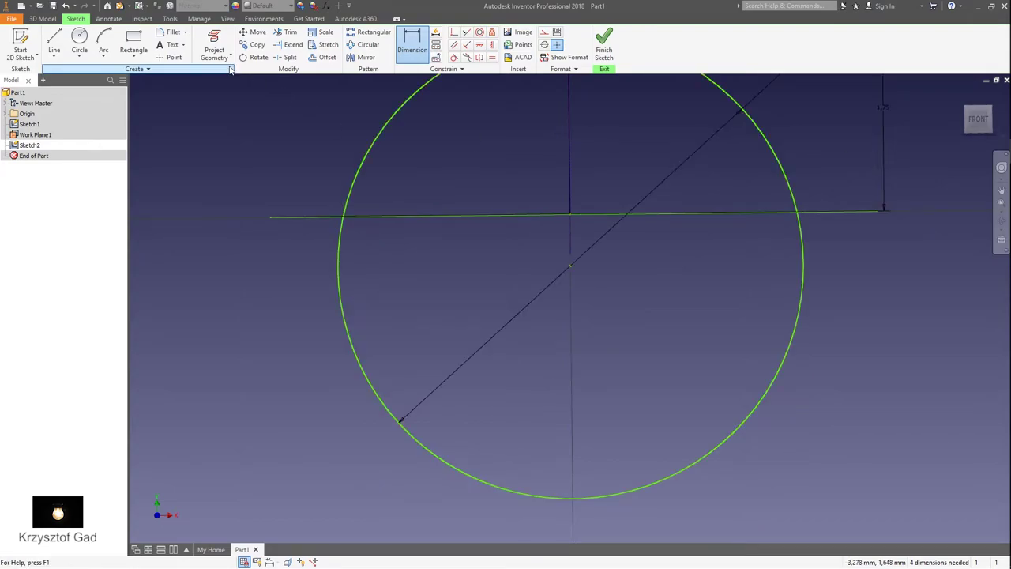
Step: Trim away the circle's lower arc and the line stub to leave a semicircle
{"action": "left_click", "coordinate": [286, 32]}
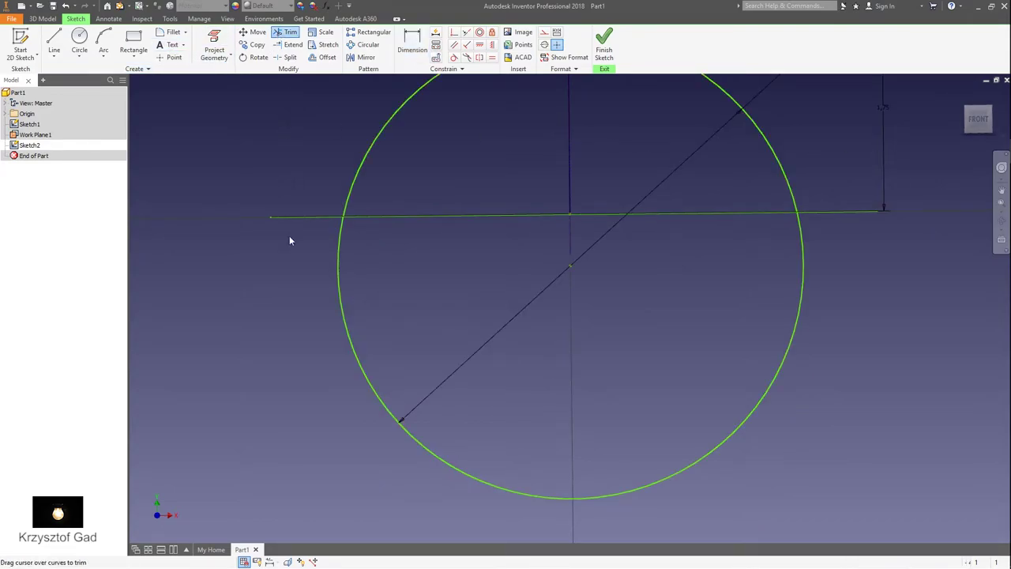
{"action": "left_click_drag", "start_coordinate": [290, 237], "coordinate": [698, 355]}
{"action": "key", "text": "F6"}
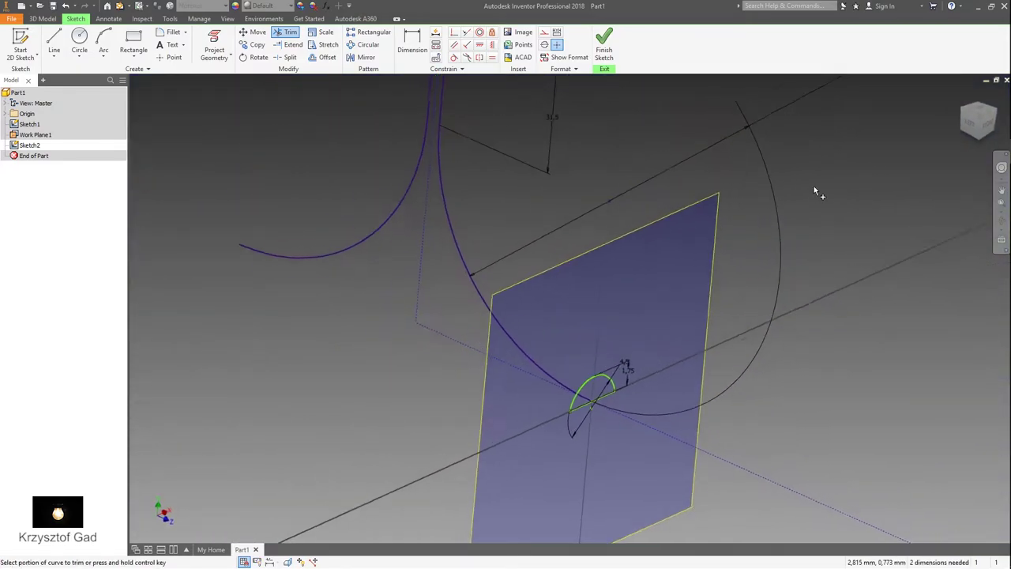
{"action": "middle_click_drag", "start_coordinate": [816, 192], "coordinate": [624, 113], "text": "shift"}
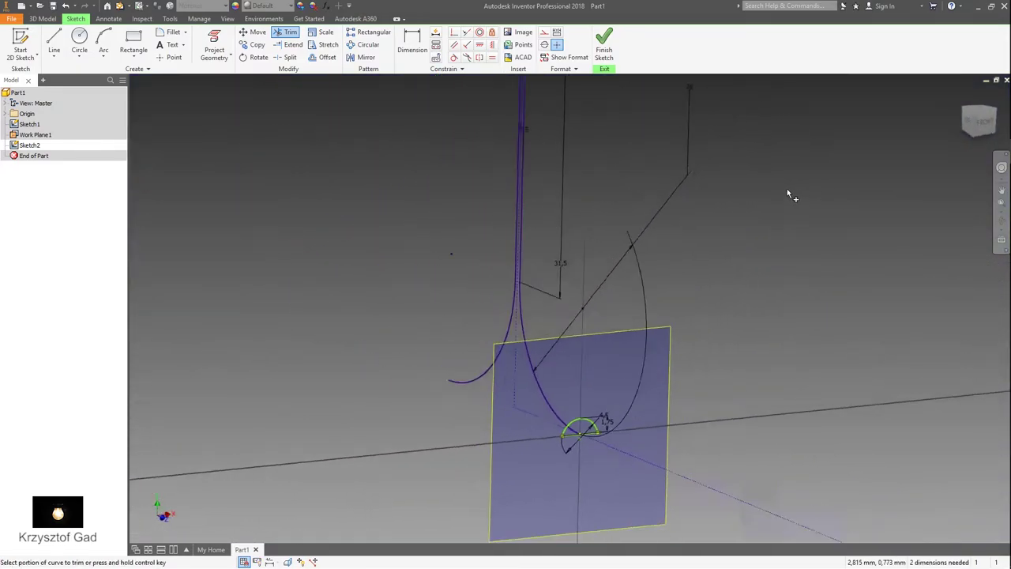
Step: Finish Sketch2 and hide Work Plane1
{"action": "left_click", "coordinate": [602, 43]}
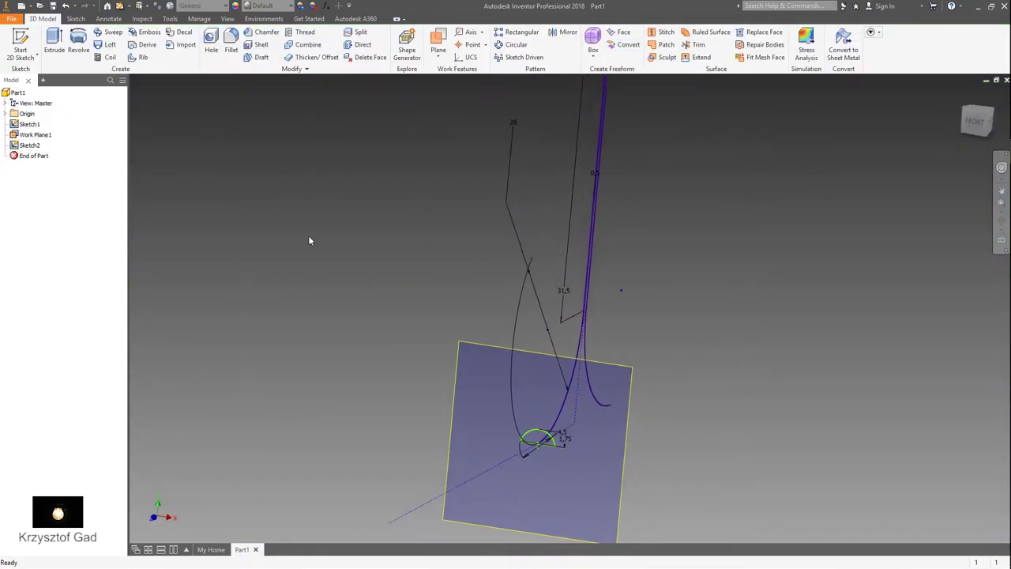
{"action": "right_click", "coordinate": [47, 136]}
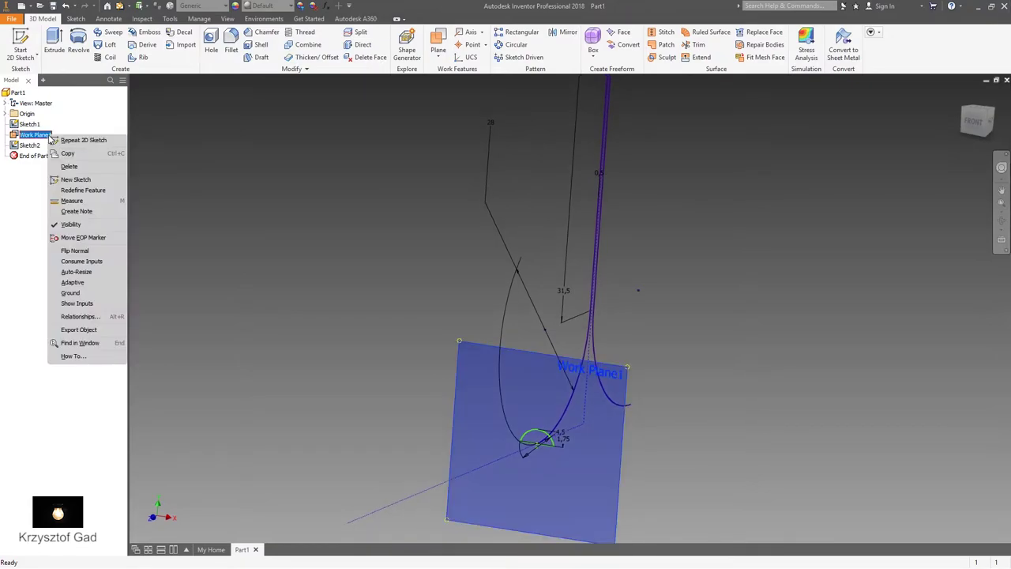
{"action": "left_click", "coordinate": [100, 224]}
{"action": "key", "text": "F6"}
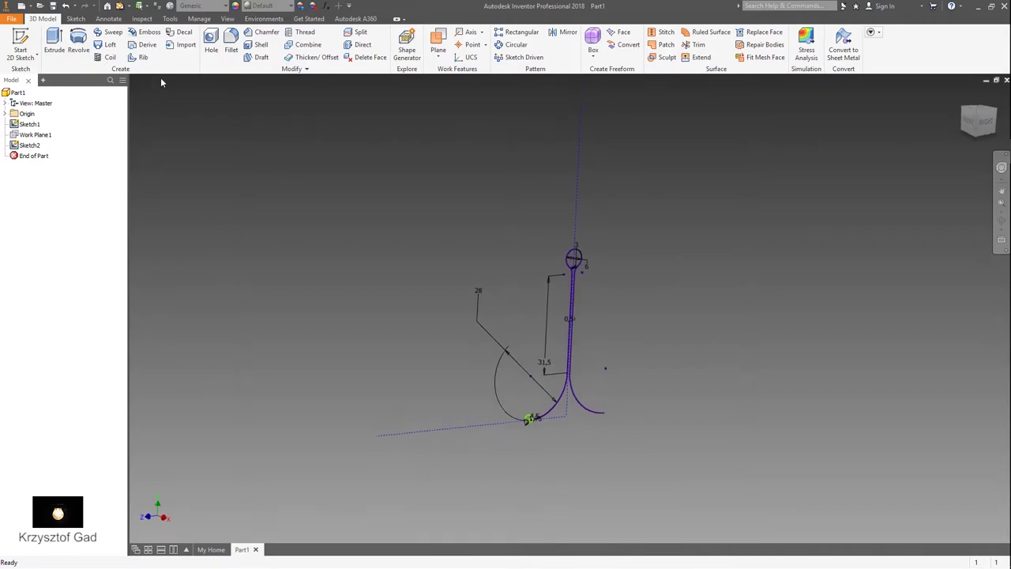
Step: Sweep the semicircular profile along the hook curve to create the Sweep1 solid
{"action": "left_click", "coordinate": [108, 44]}
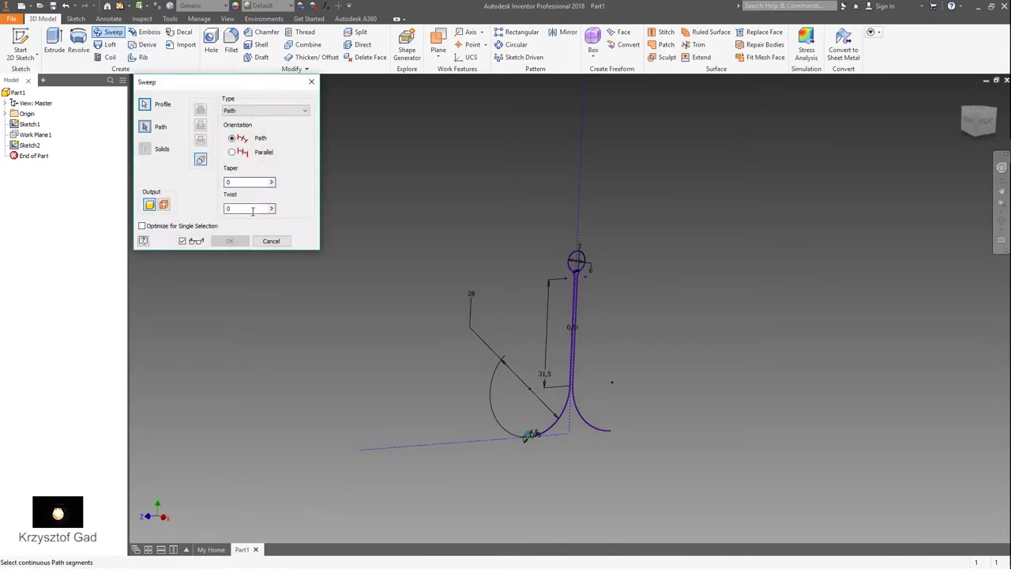
{"action": "scroll", "coordinate": [315, 261], "scroll_direction": "up", "scroll_amount": 5}
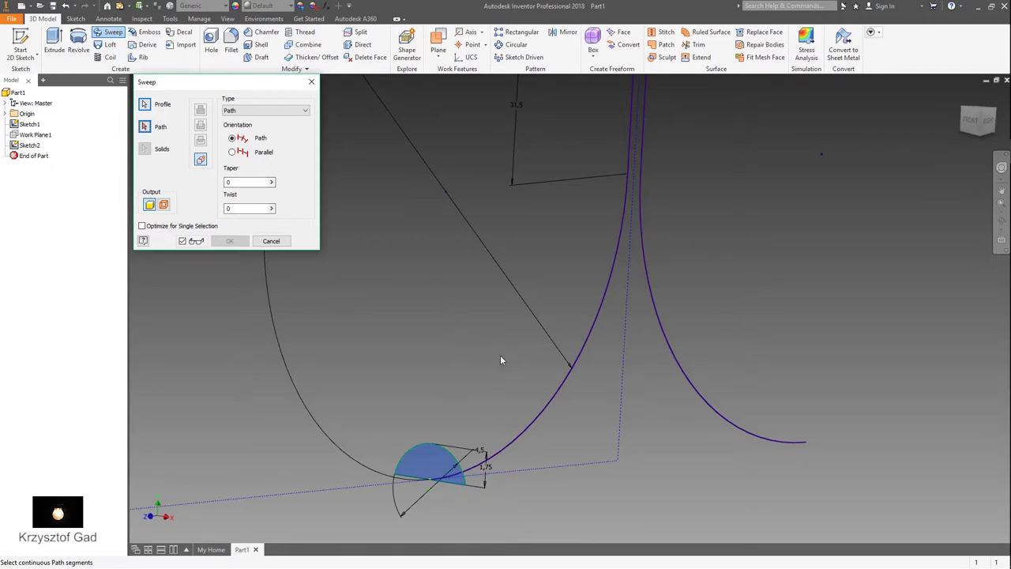
{"action": "left_click", "coordinate": [554, 402]}
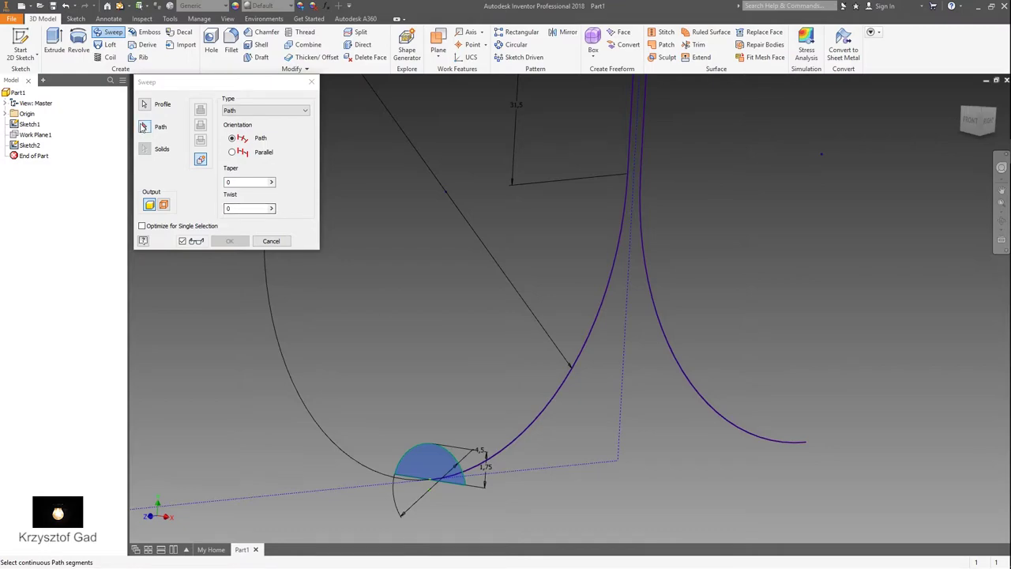
{"action": "left_click", "coordinate": [549, 407]}
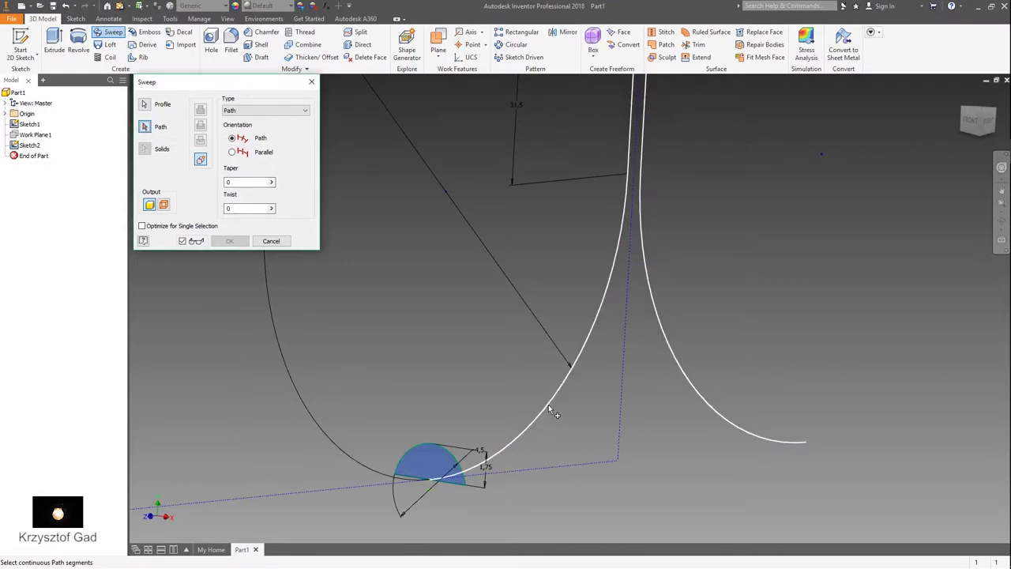
{"action": "scroll", "coordinate": [546, 407], "scroll_direction": "up", "scroll_amount": 5}
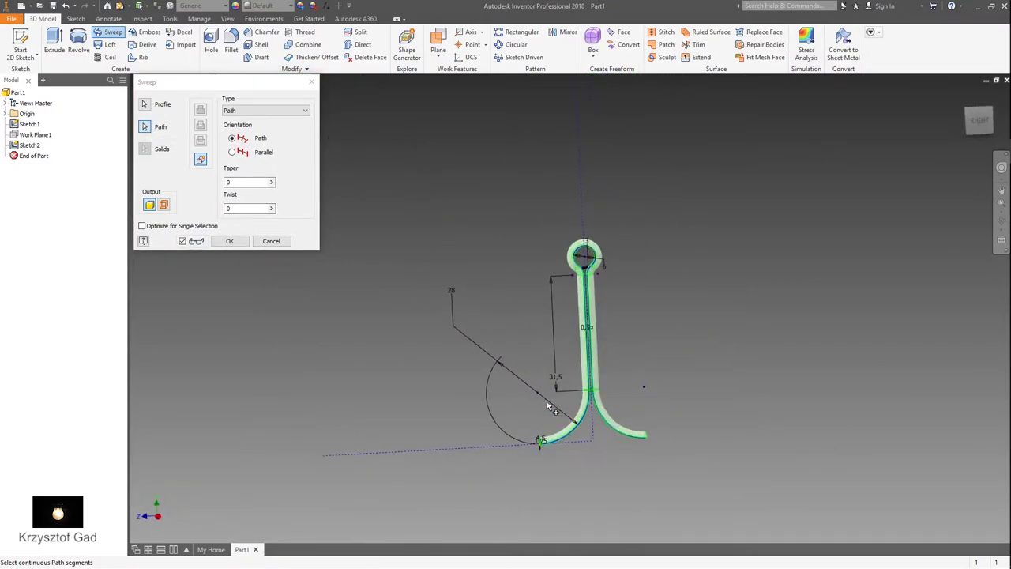
{"action": "left_click", "coordinate": [235, 242]}
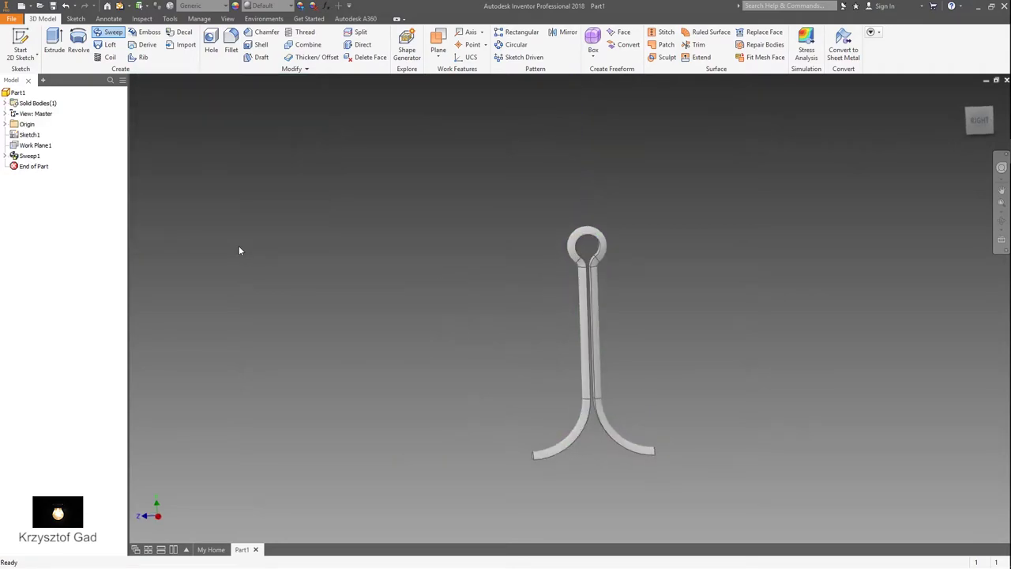
{"action": "key", "text": "F6"}
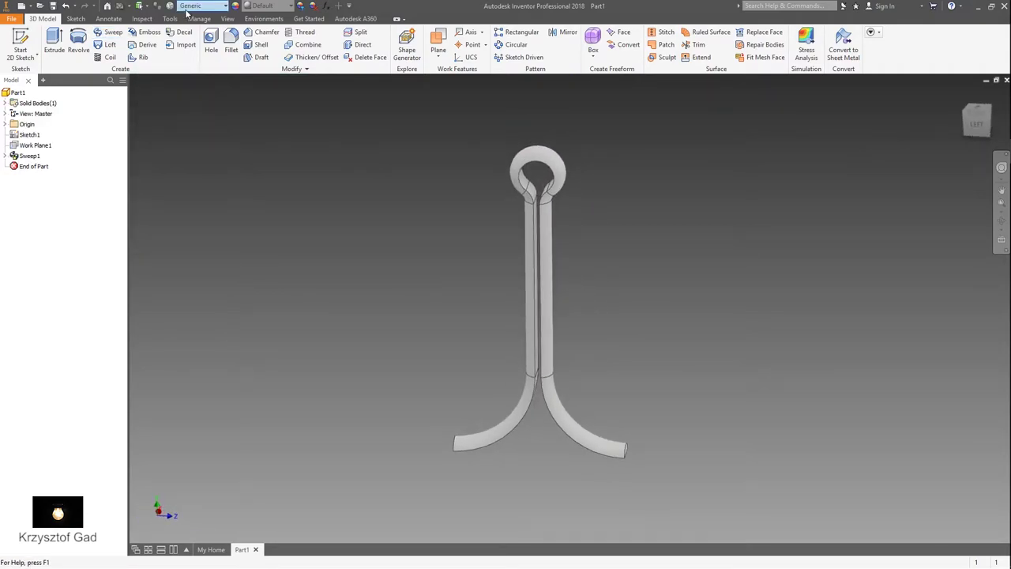
Step: Set the hook's material to Steel and its appearance to Yellow
{"action": "left_click", "coordinate": [204, 5]}
{"action": "scroll", "coordinate": [246, 324], "scroll_direction": "down", "scroll_amount": 2}
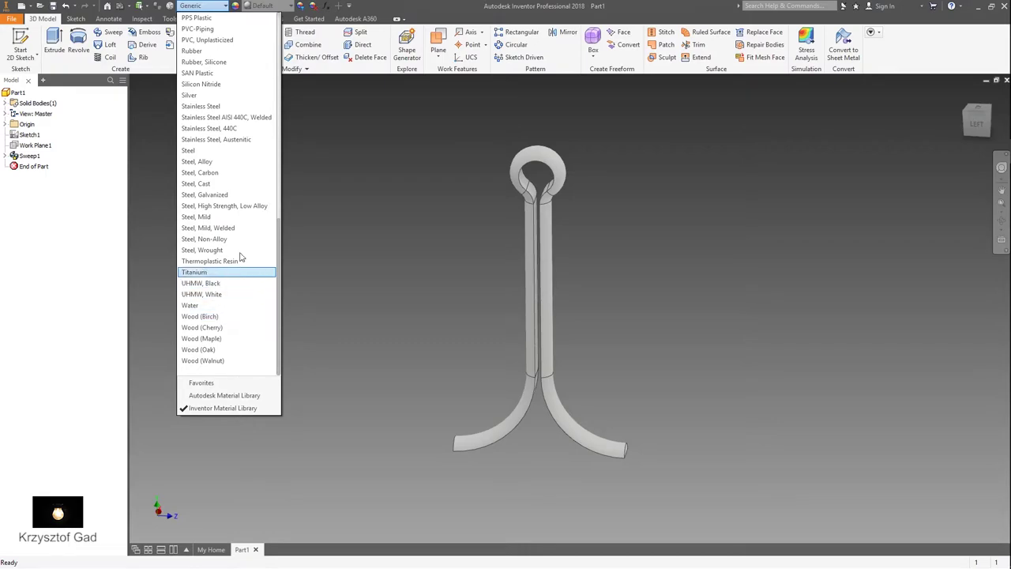
{"action": "left_click", "coordinate": [207, 150]}
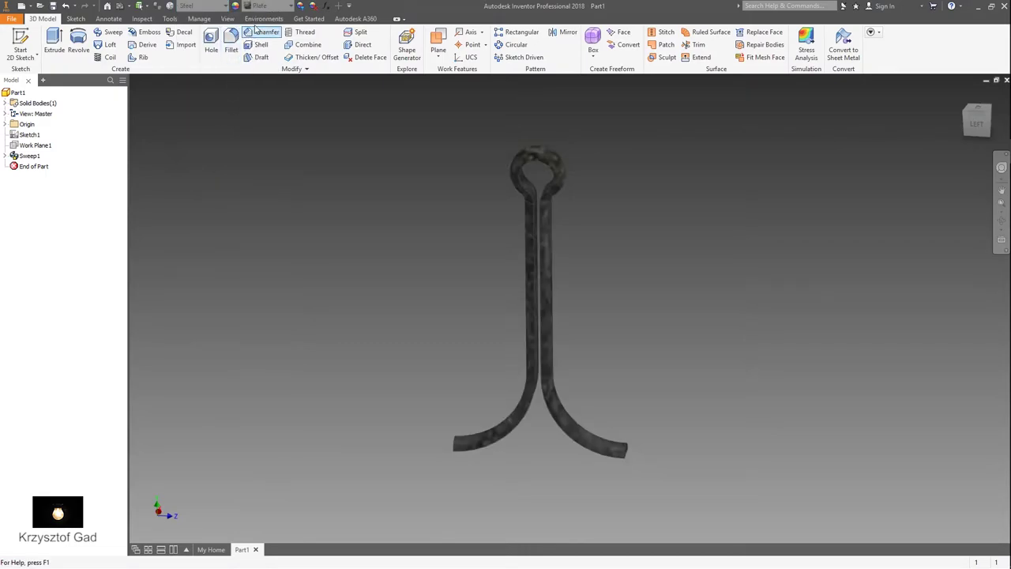
{"action": "left_click", "coordinate": [269, 6]}
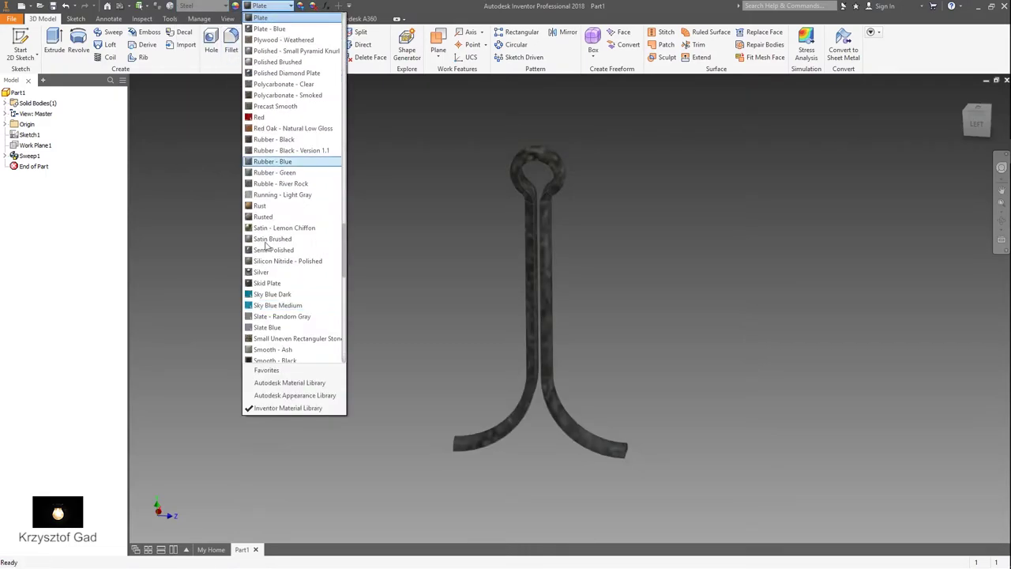
{"action": "scroll", "coordinate": [282, 217], "scroll_direction": "down", "scroll_amount": 5}
{"action": "scroll", "coordinate": [281, 305], "scroll_direction": "down", "scroll_amount": 5}
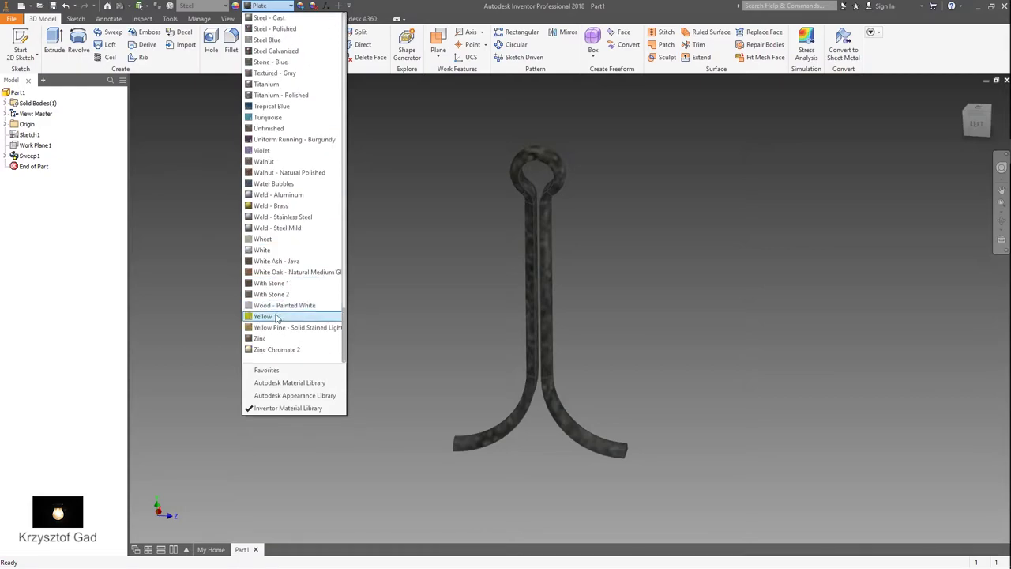
{"action": "left_click", "coordinate": [279, 315]}
Step: Orbit around the yellow hook from the home view, then return to the My Home page
{"action": "key", "text": "F6"}
{"action": "middle_click_drag", "start_coordinate": [344, 333], "coordinate": [323, 327], "text": "shift"}
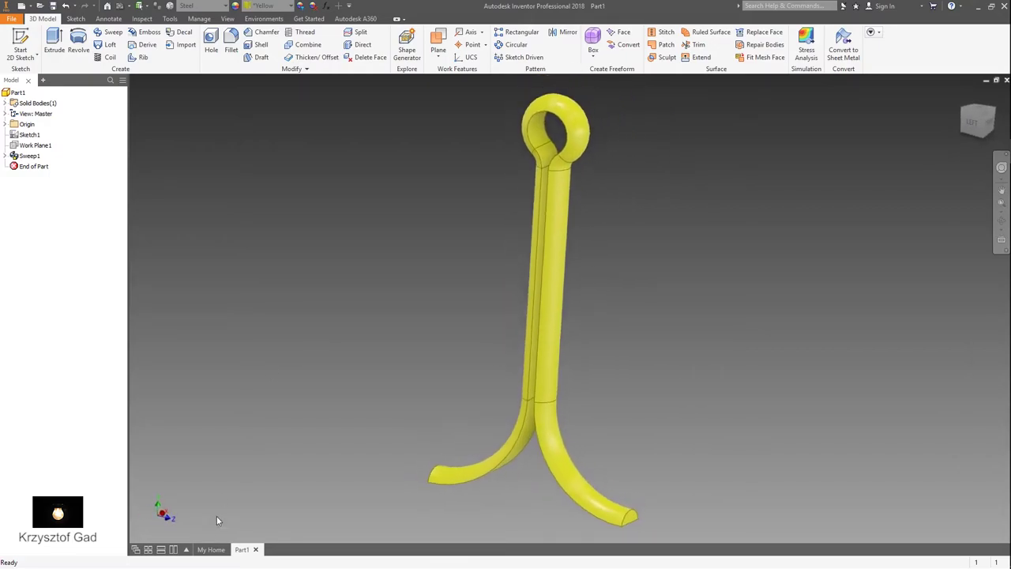
{"action": "left_click", "coordinate": [211, 549]}
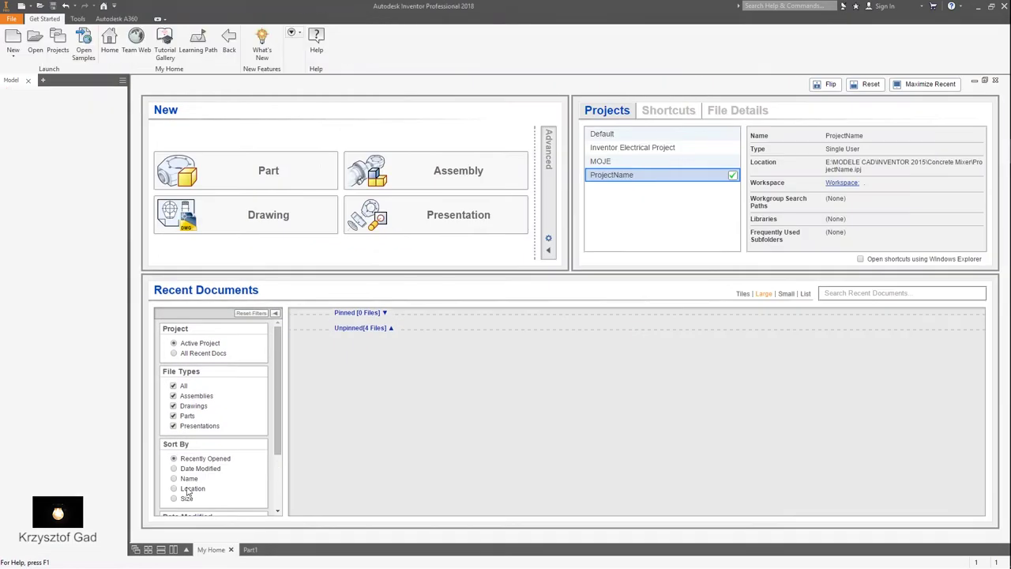
Step: Create a new part and start a 2D sketch on the YZ plane
{"action": "left_click", "coordinate": [245, 182]}
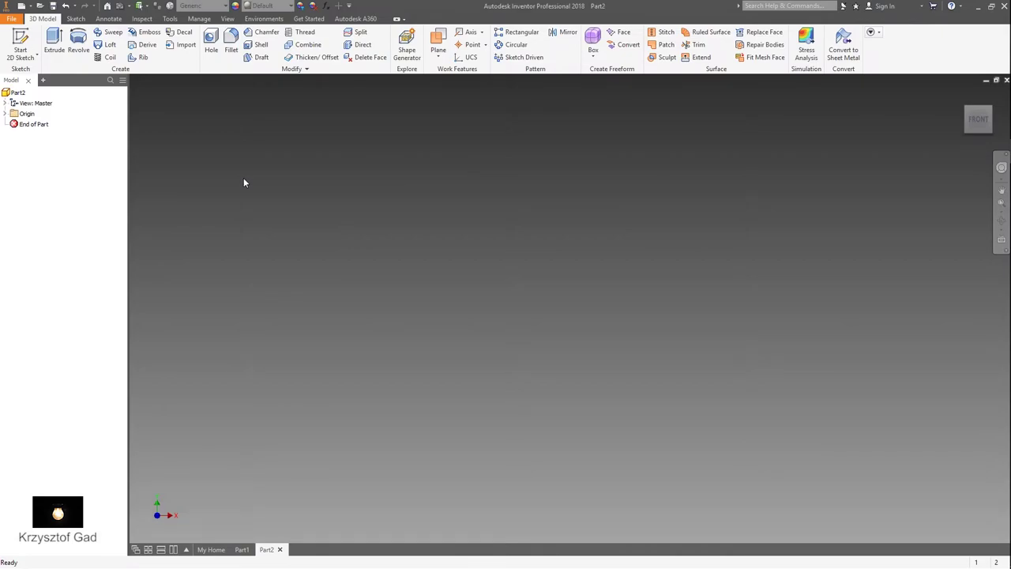
{"action": "left_click", "coordinate": [20, 46]}
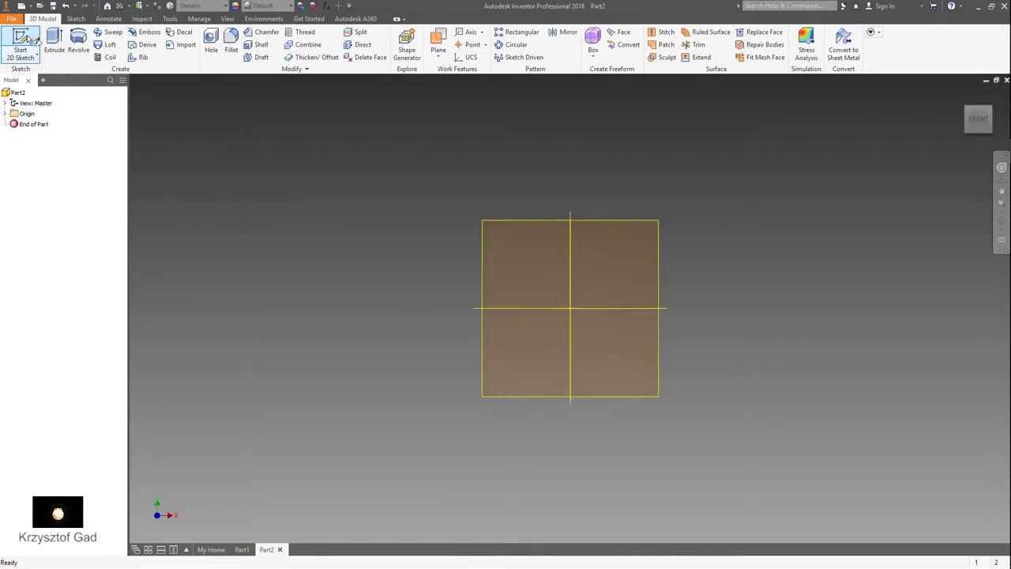
{"action": "left_click", "coordinate": [505, 274]}
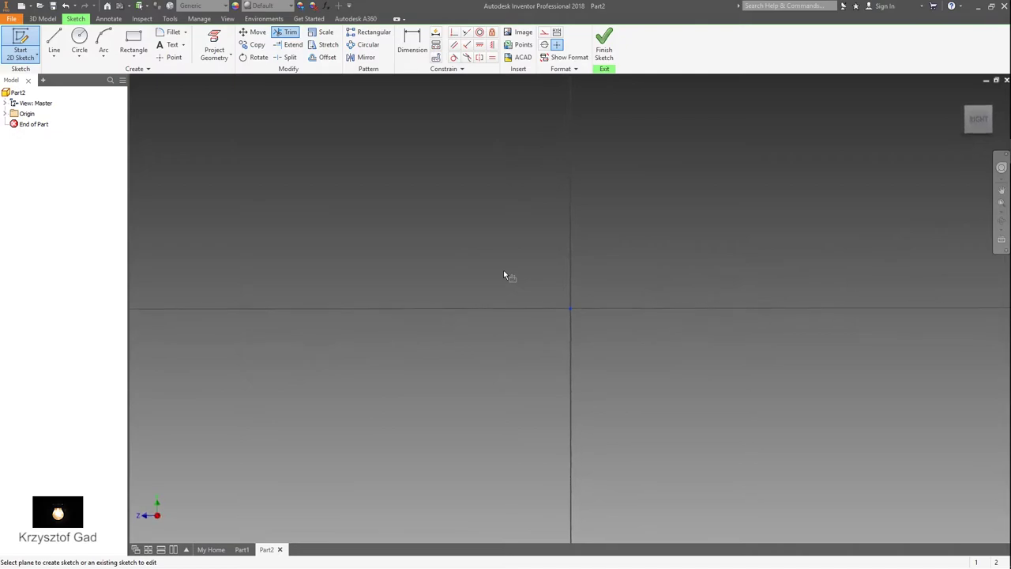
Step: Draw a trial vertical line up from the origin and discard the sloped segment
{"action": "left_click", "coordinate": [54, 41]}
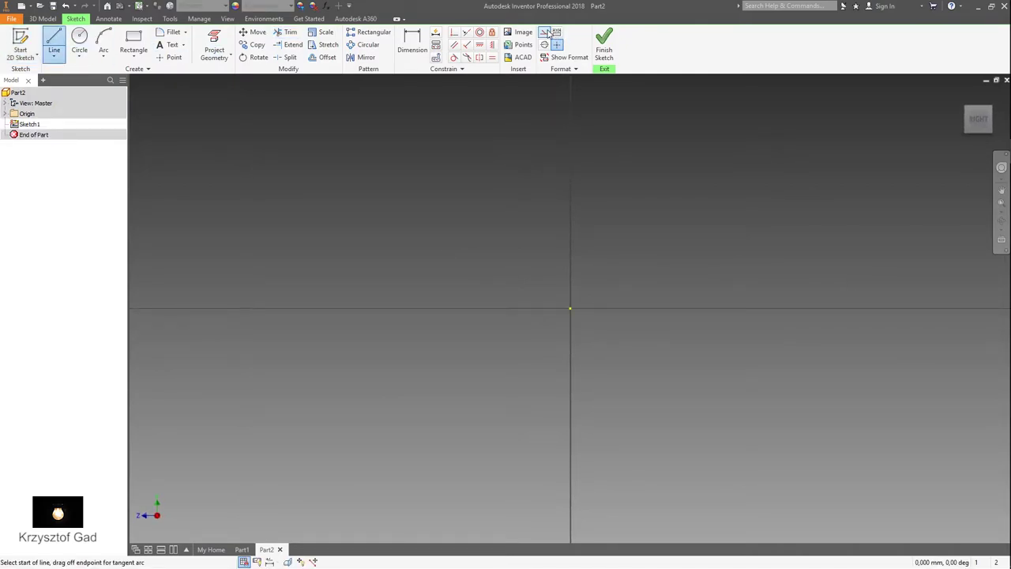
{"action": "left_click", "coordinate": [570, 310]}
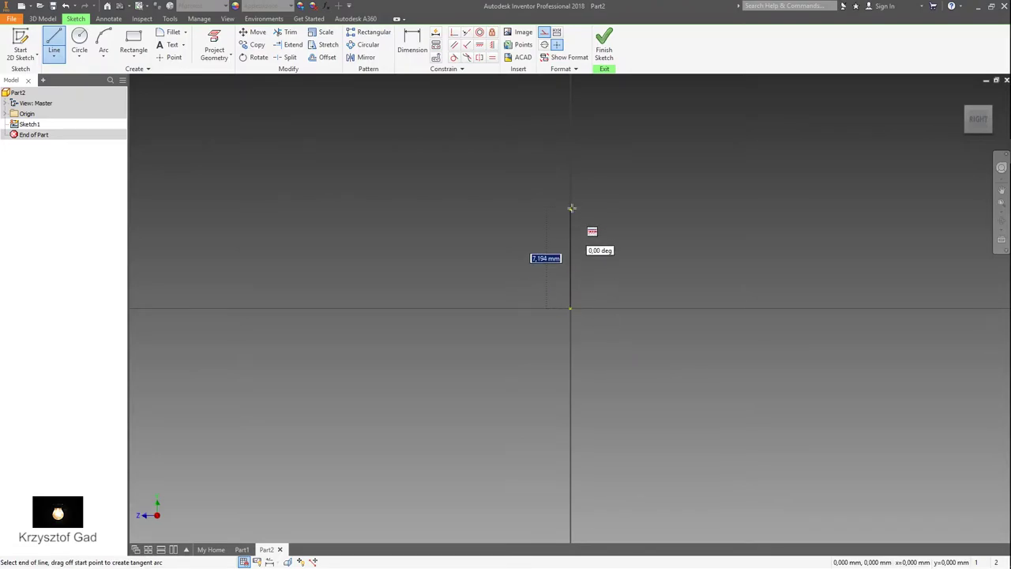
{"action": "scroll", "coordinate": [572, 208], "scroll_direction": "down", "scroll_amount": 2}
{"action": "scroll", "coordinate": [572, 208], "scroll_direction": "up", "scroll_amount": 2}
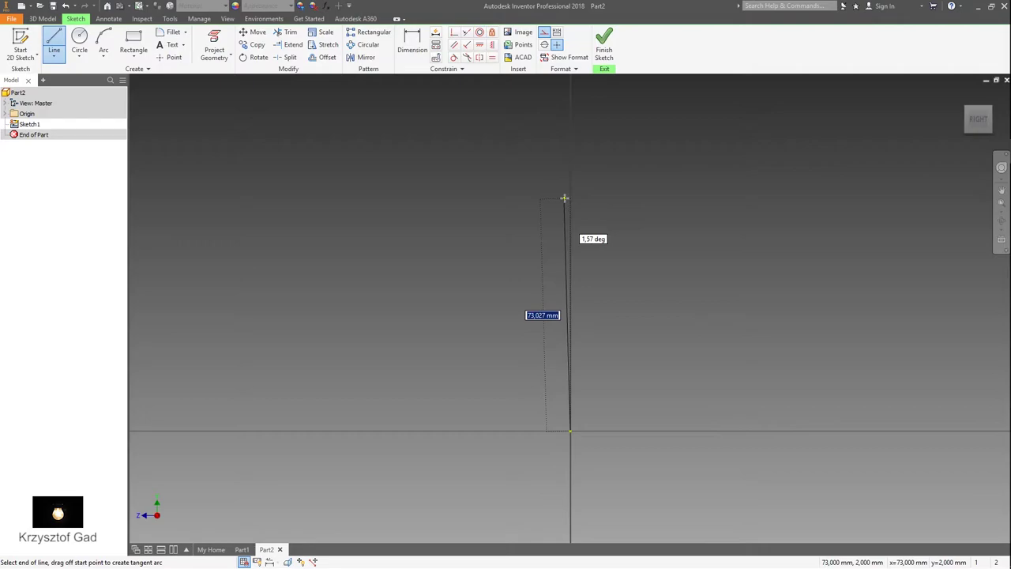
{"action": "left_click", "coordinate": [568, 198]}
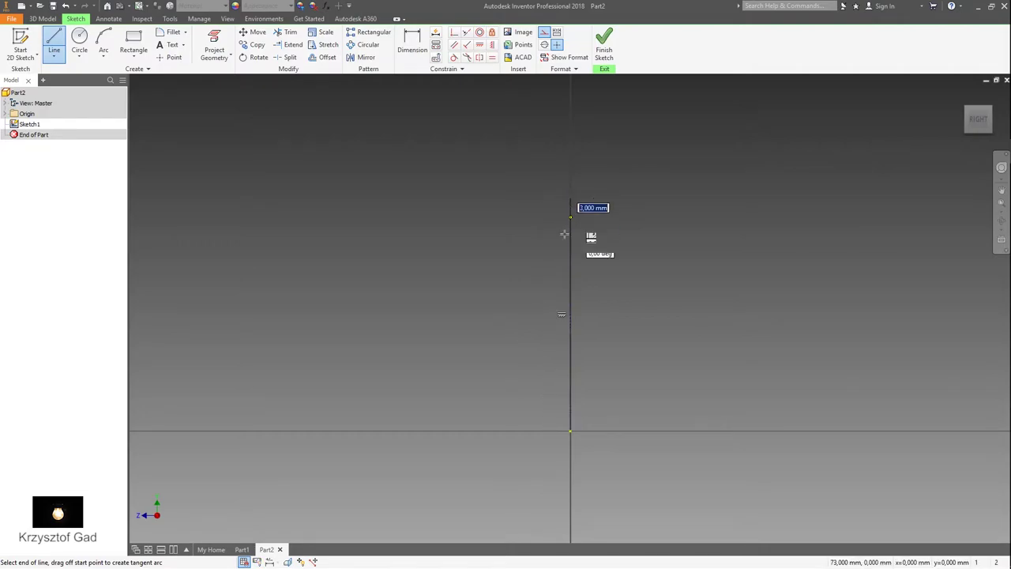
{"action": "right_click", "coordinate": [533, 310]}
{"action": "left_click", "coordinate": [526, 281]}
Step: Cancel the pending line and draw the vertical shank from high above the origin to just below the horizontal axis
{"action": "left_click", "coordinate": [570, 431]}
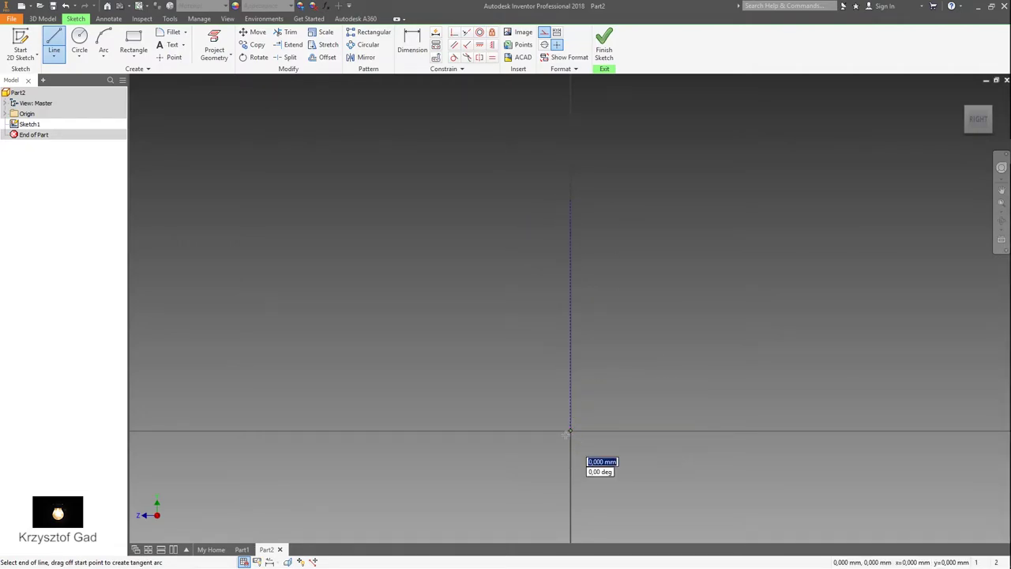
{"action": "right_click", "coordinate": [421, 377]}
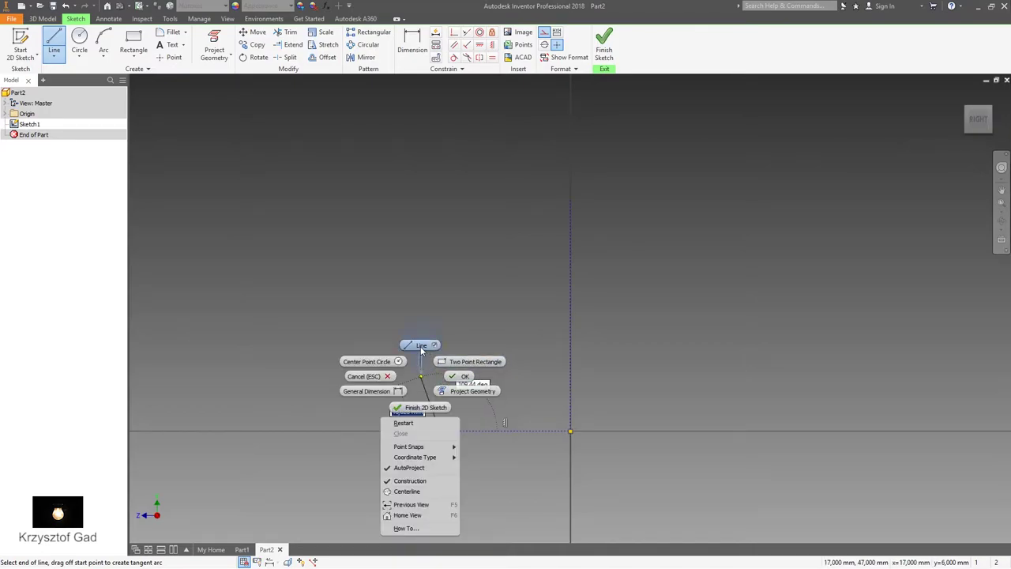
{"action": "left_click", "coordinate": [421, 346]}
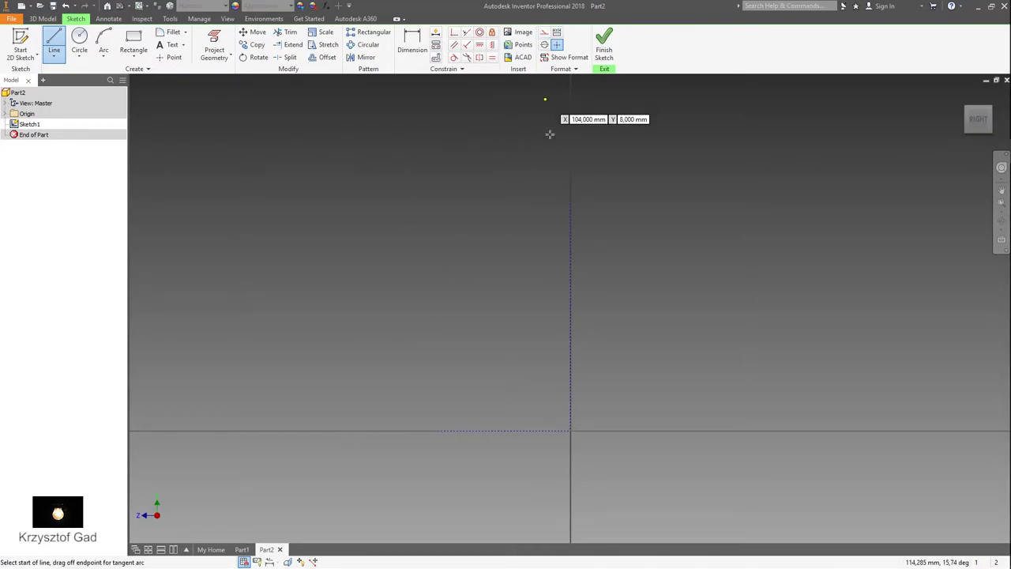
{"action": "left_click", "coordinate": [560, 271]}
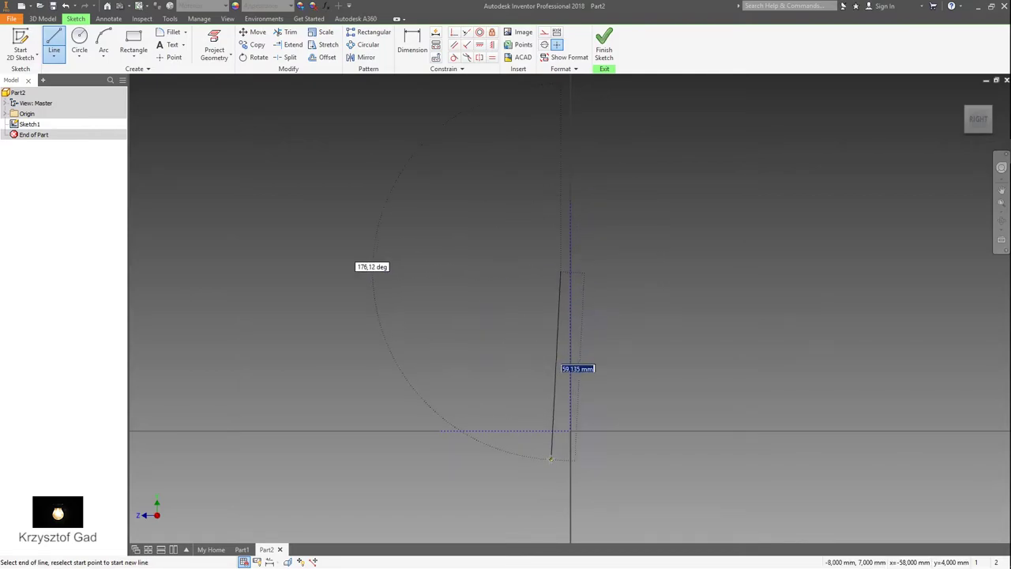
{"action": "left_click", "coordinate": [560, 459]}
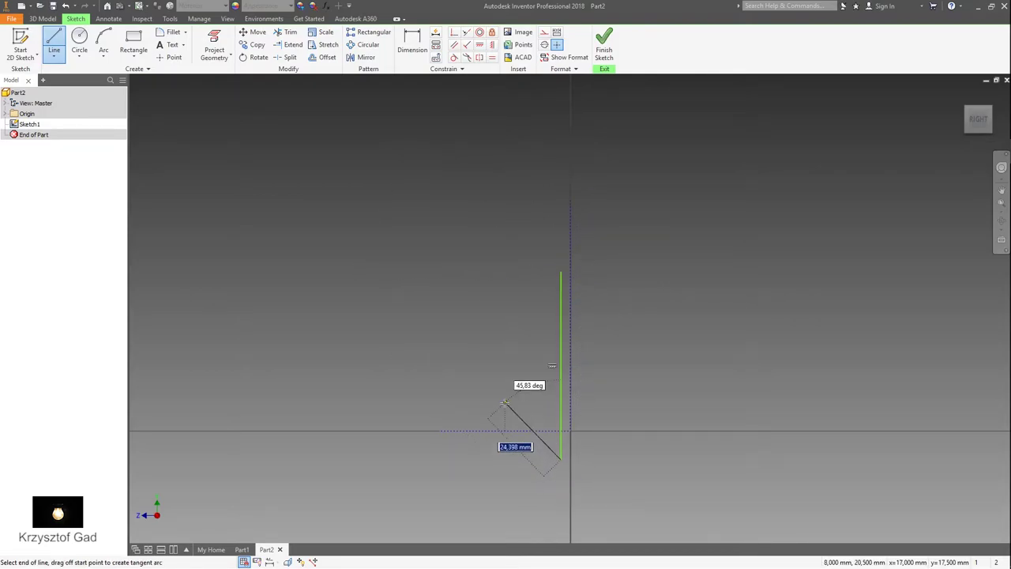
{"action": "right_click", "coordinate": [507, 403]}
Step: Draw a small circle left of the shank's bottom and a circle centred on the vertical axis through the shank's top
{"action": "left_click", "coordinate": [478, 388]}
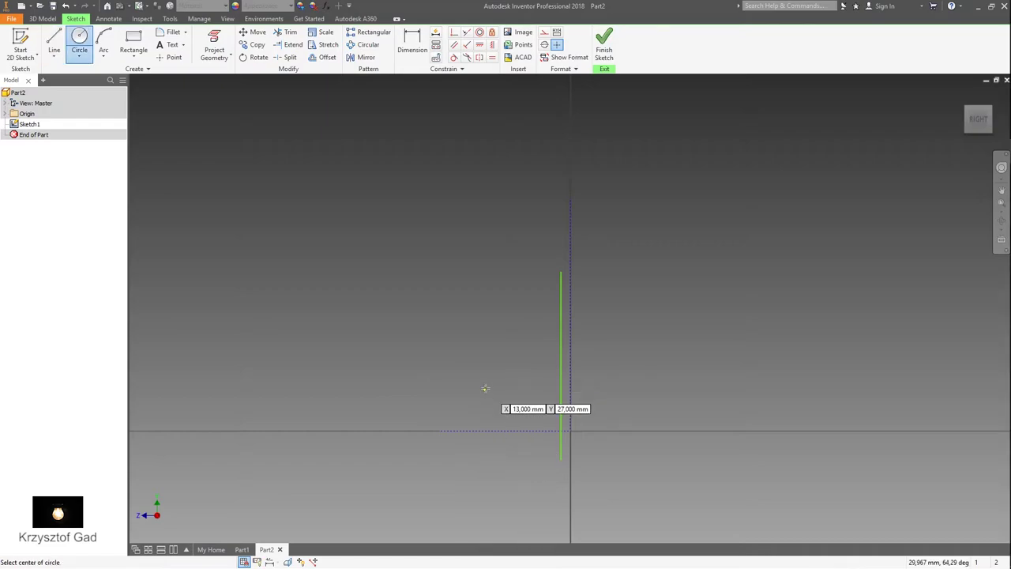
{"action": "key", "text": "Return"}
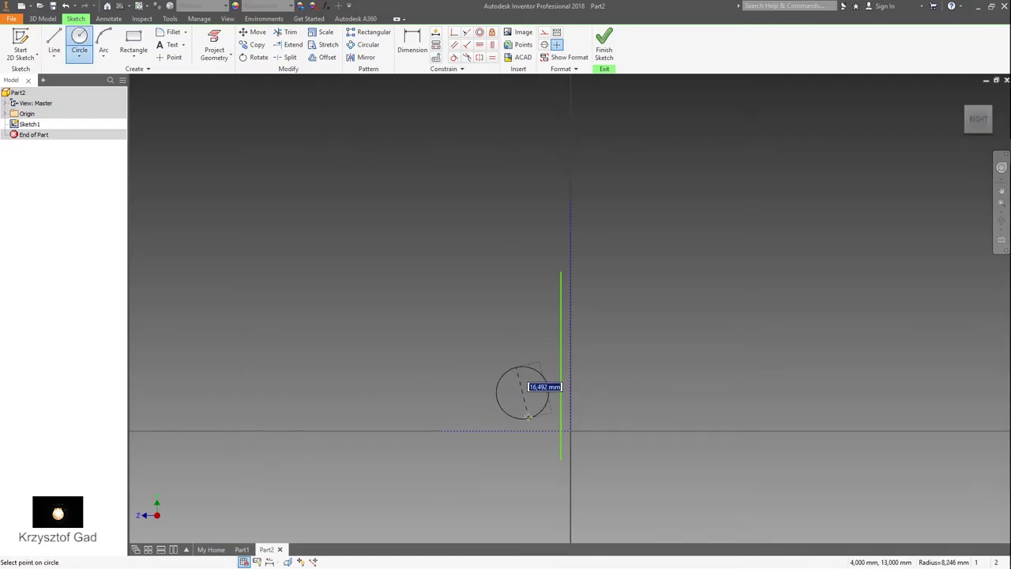
{"action": "left_click", "coordinate": [499, 381]}
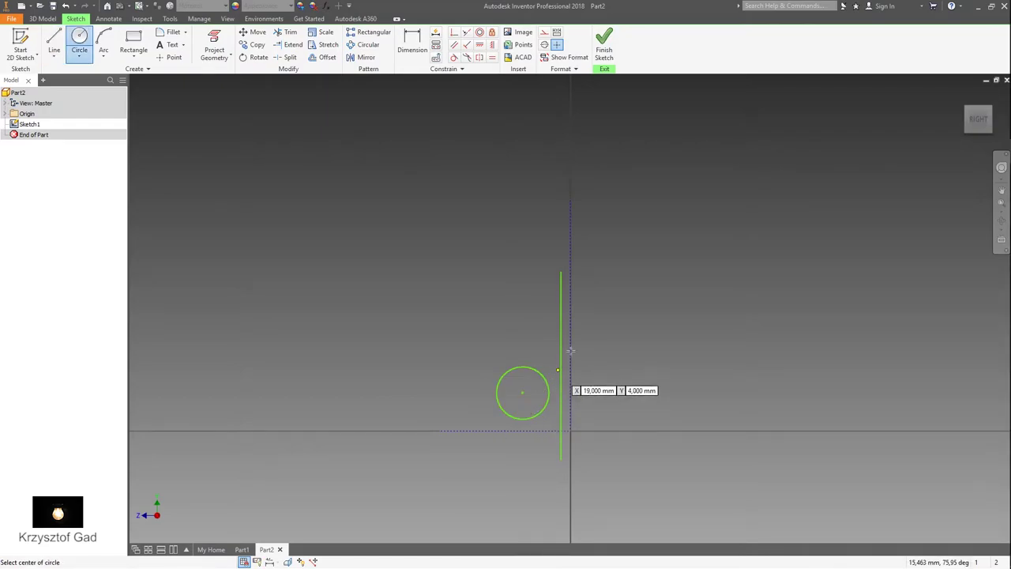
{"action": "left_click", "coordinate": [571, 250]}
{"action": "left_click", "coordinate": [562, 271]}
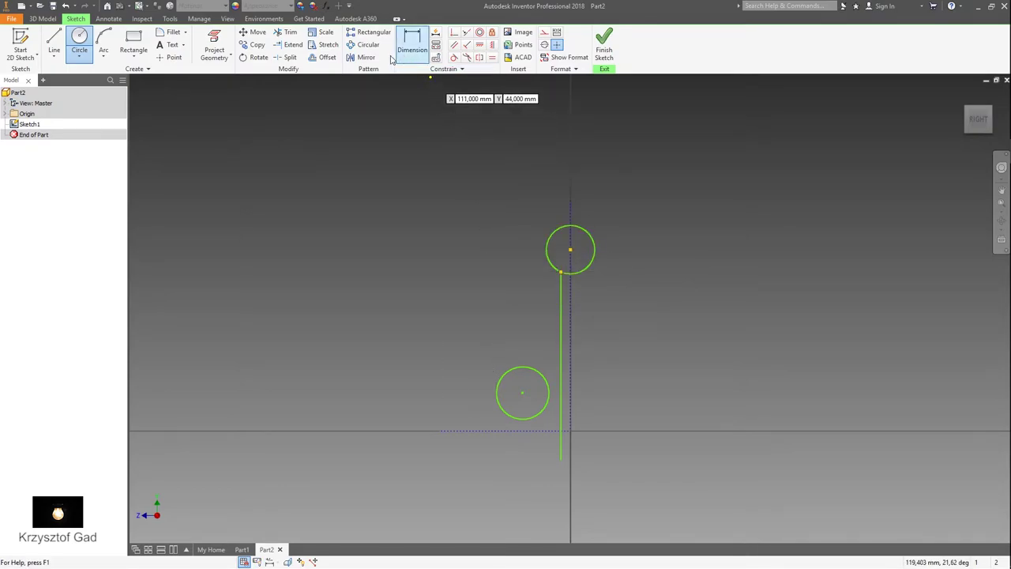
Step: Make the small circle tangent to the horizontal axis and to the vertical shank line
{"action": "left_click", "coordinate": [455, 58]}
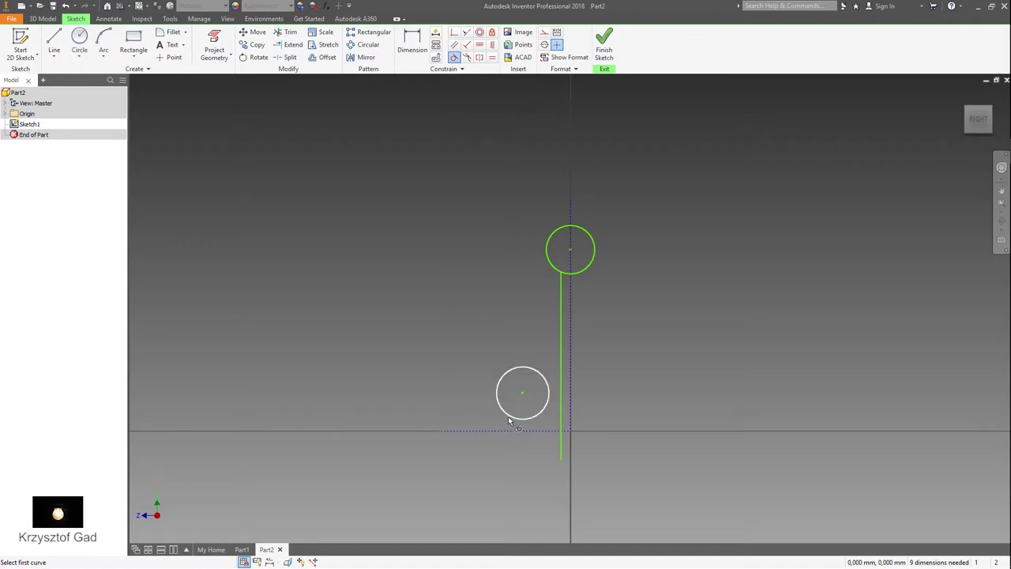
{"action": "left_click", "coordinate": [510, 420]}
{"action": "left_click", "coordinate": [525, 431]}
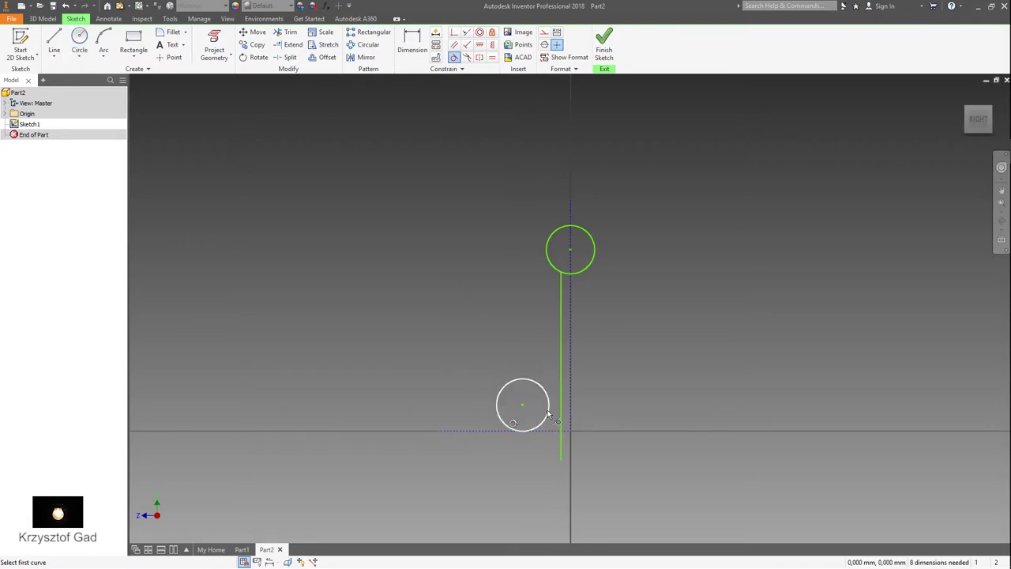
{"action": "left_click", "coordinate": [548, 415]}
{"action": "left_click", "coordinate": [561, 412]}
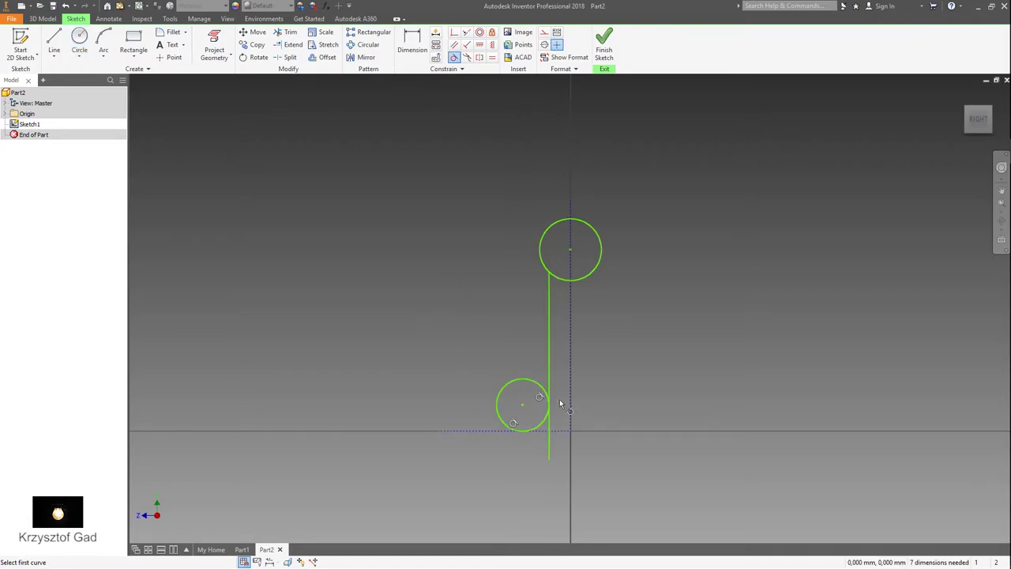
{"action": "key", "text": "Escape"}
Step: Dimension the shank line 0,5 from the vertical axis
{"action": "key", "text": "d"}
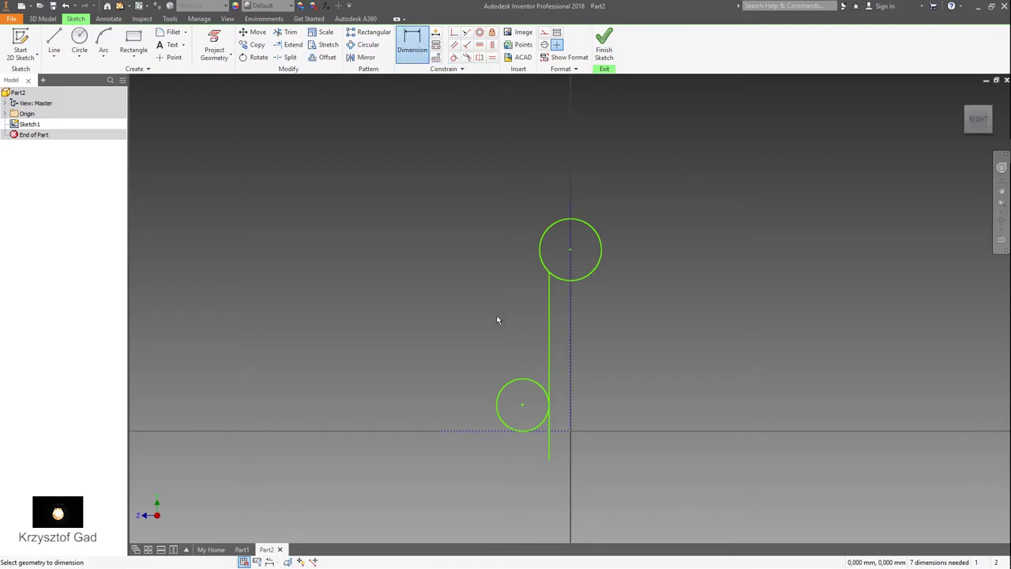
{"action": "left_click", "coordinate": [549, 324]}
{"action": "left_click", "coordinate": [603, 332]}
{"action": "type", "text": "0,5"}
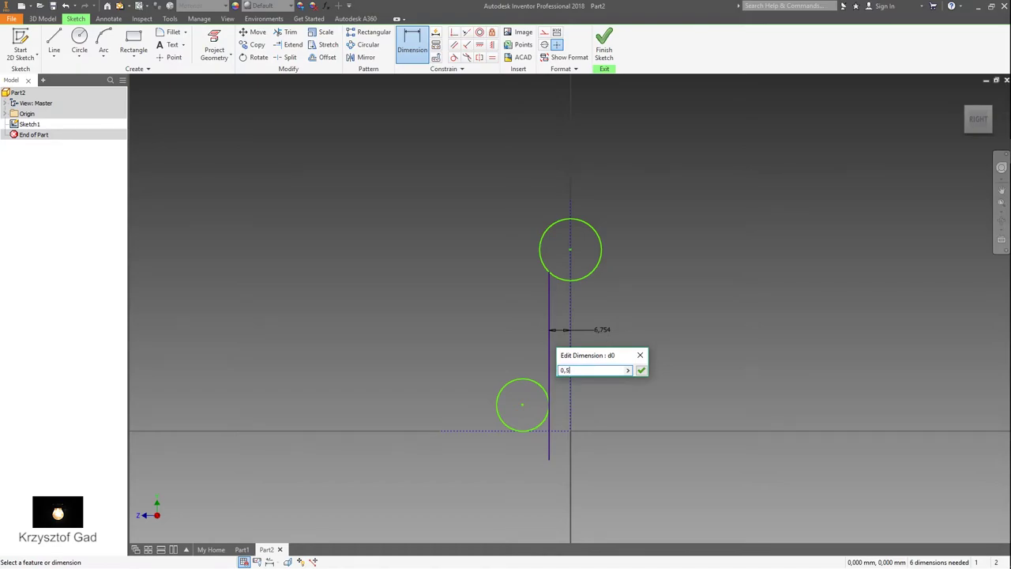
{"action": "key", "text": "Return"}
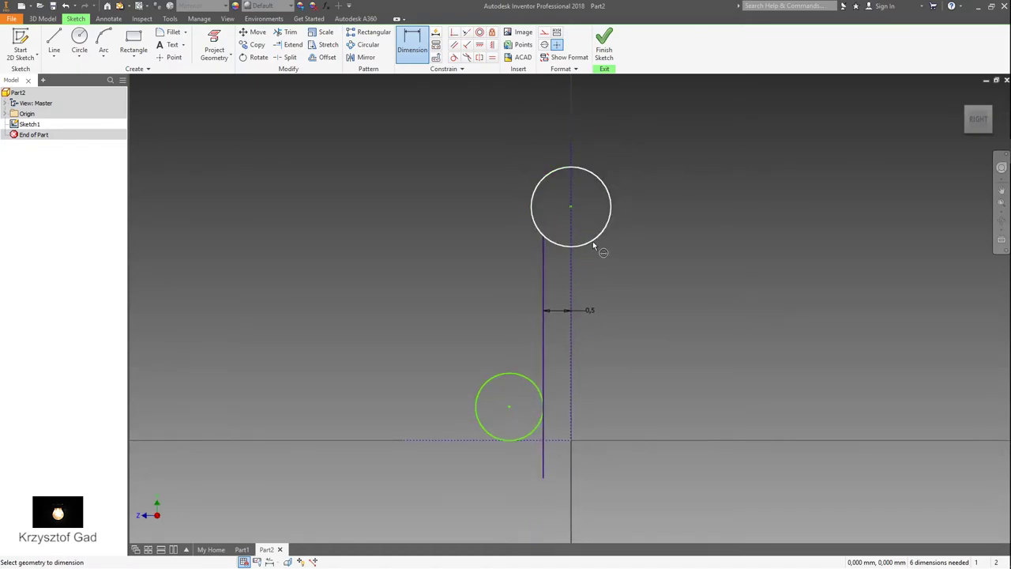
Step: Give the top circle diameter 5 and the lower circle diameter 6, then drag the top circle higher
{"action": "left_click", "coordinate": [722, 216]}
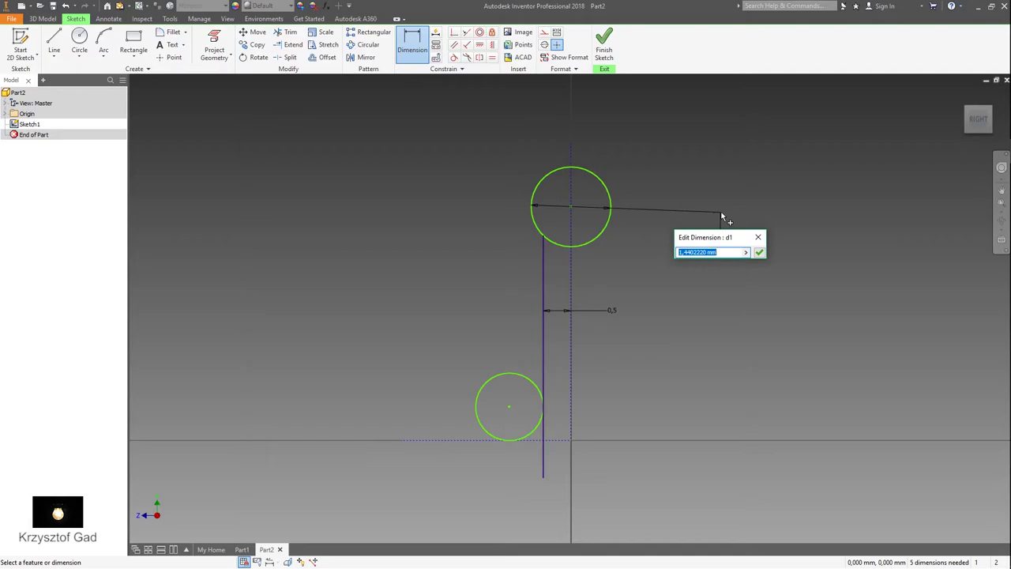
{"action": "type", "text": "5"}
{"action": "key", "text": "Return"}
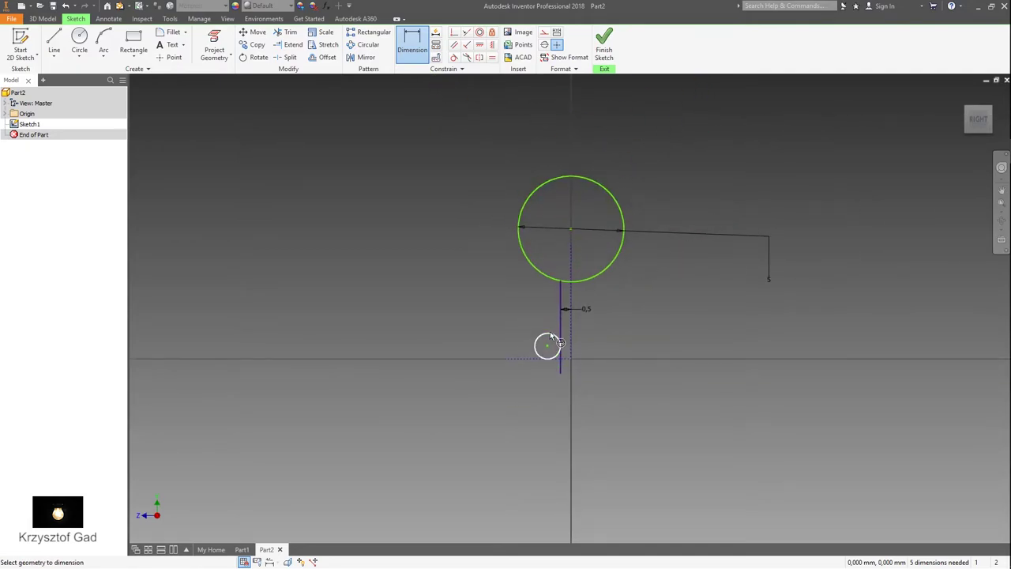
{"action": "left_click", "coordinate": [499, 327]}
{"action": "type", "text": "6"}
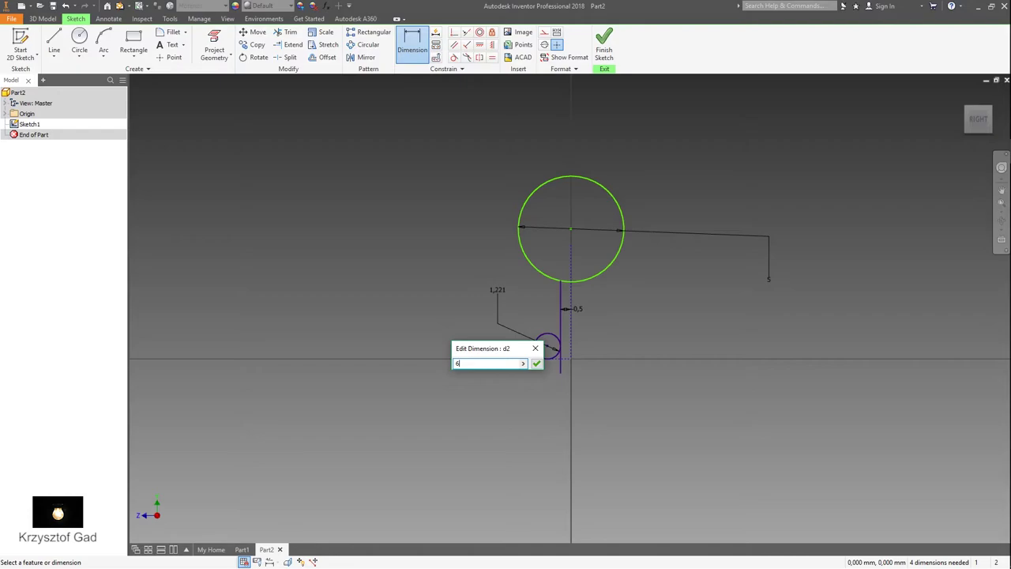
{"action": "key", "text": "Return"}
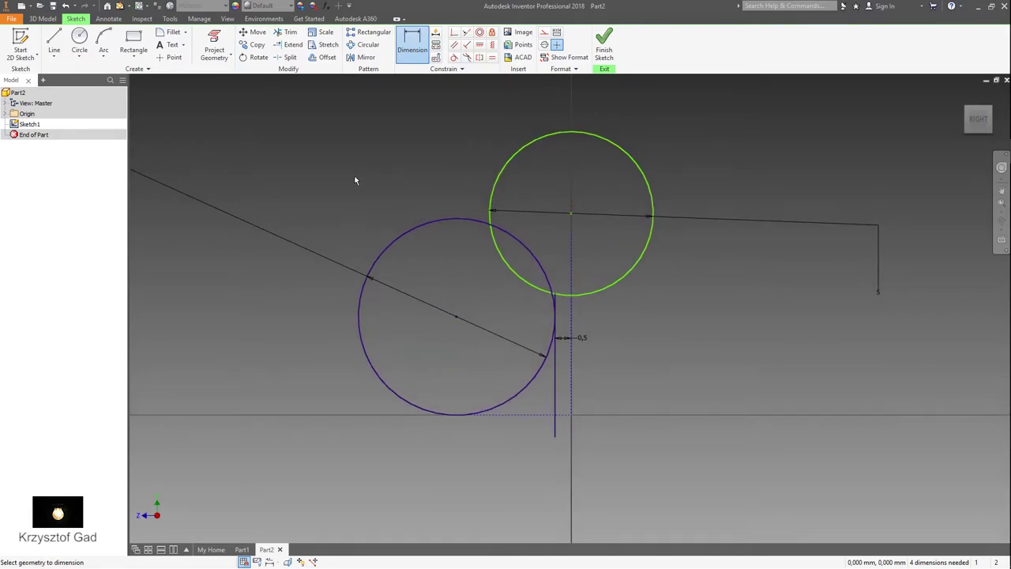
{"action": "key", "text": "Escape"}
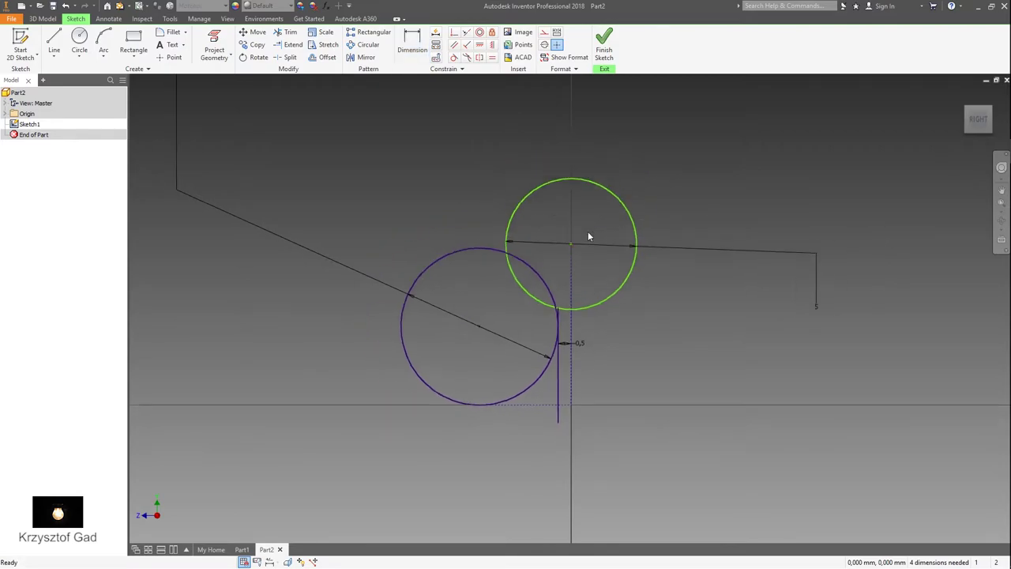
{"action": "left_click_drag", "start_coordinate": [570, 266], "coordinate": [577, 121]}
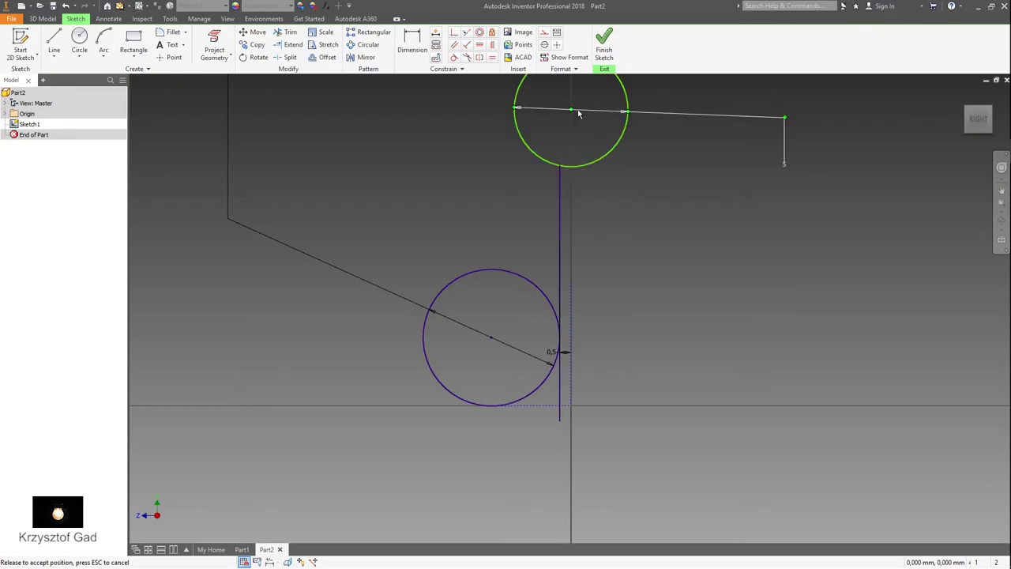
{"action": "scroll", "coordinate": [682, 287], "scroll_direction": "down", "scroll_amount": 3}
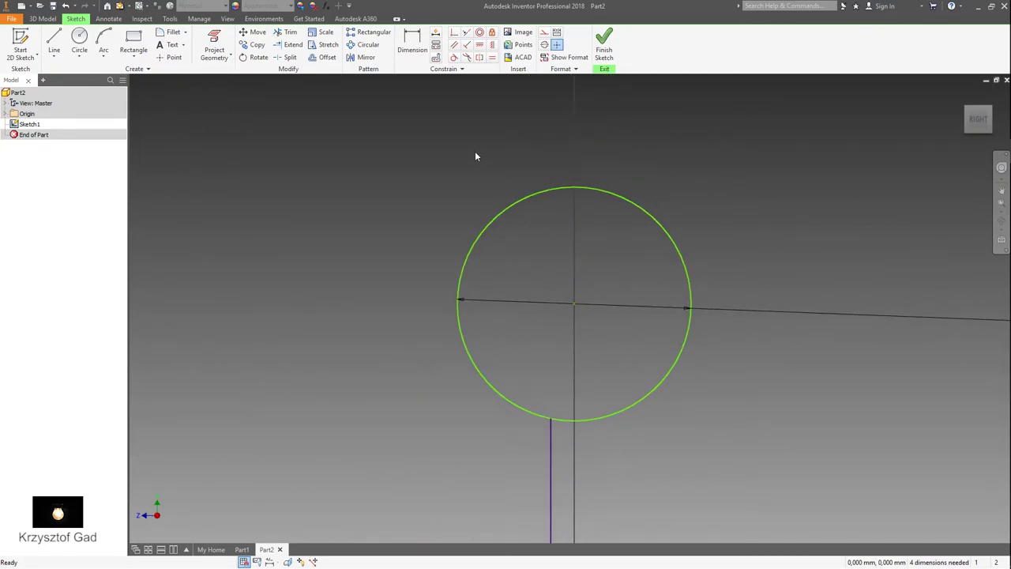
Step: Draw a vertical construction line along the axis through the top circle
{"action": "left_click", "coordinate": [53, 39]}
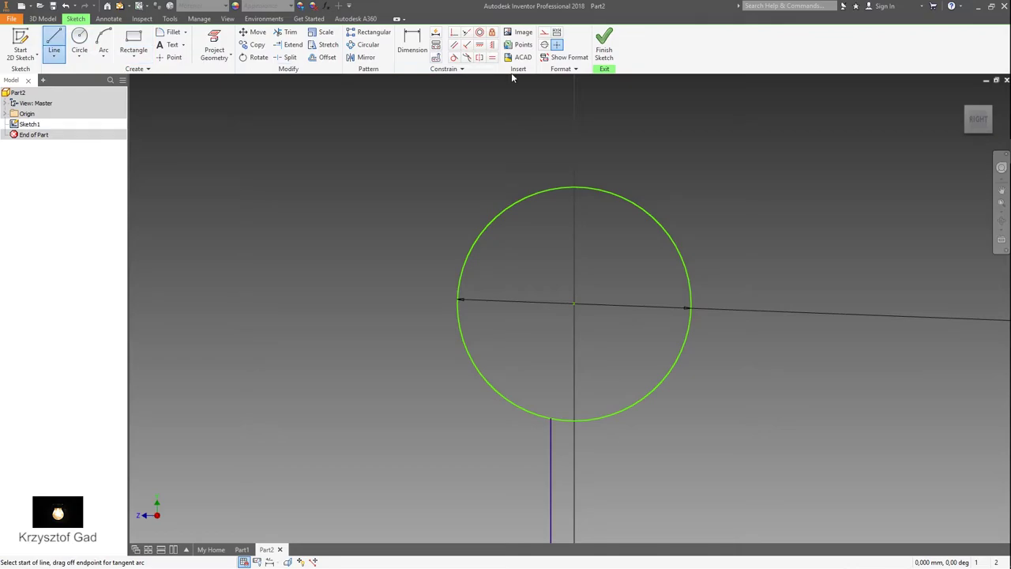
{"action": "left_click", "coordinate": [546, 33]}
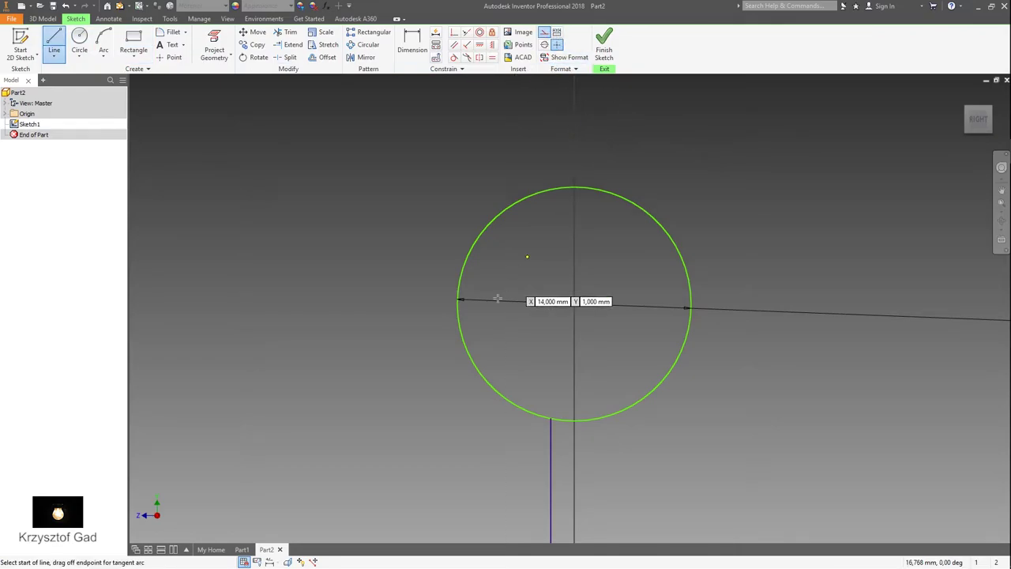
{"action": "key", "text": "Escape"}
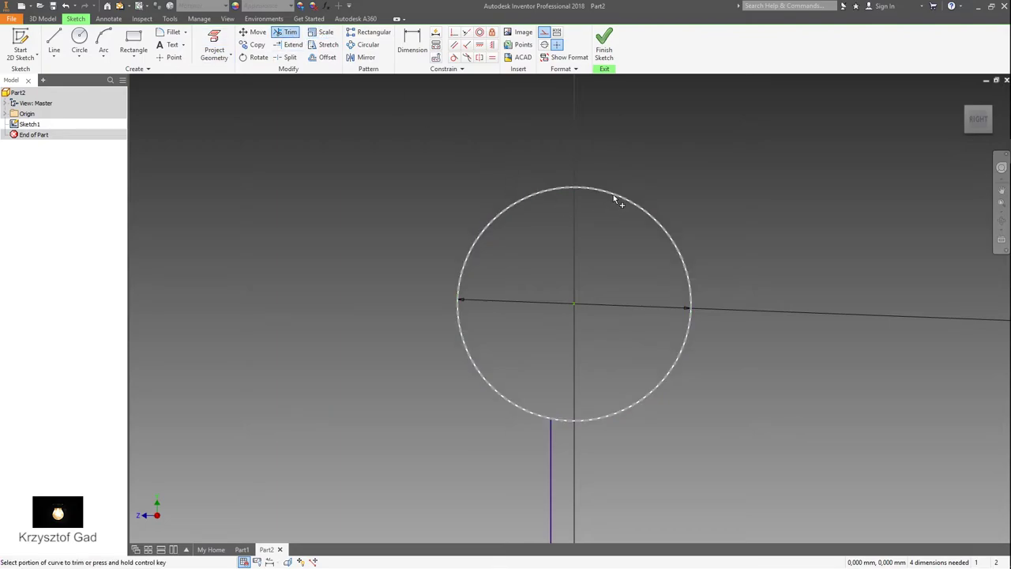
{"action": "key", "text": "Escape"}
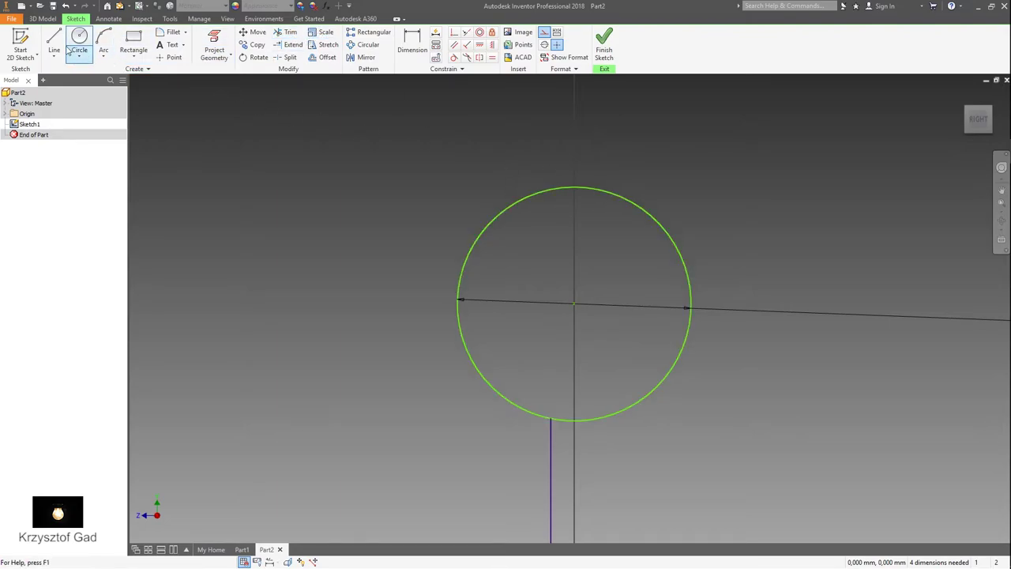
{"action": "left_click", "coordinate": [54, 39]}
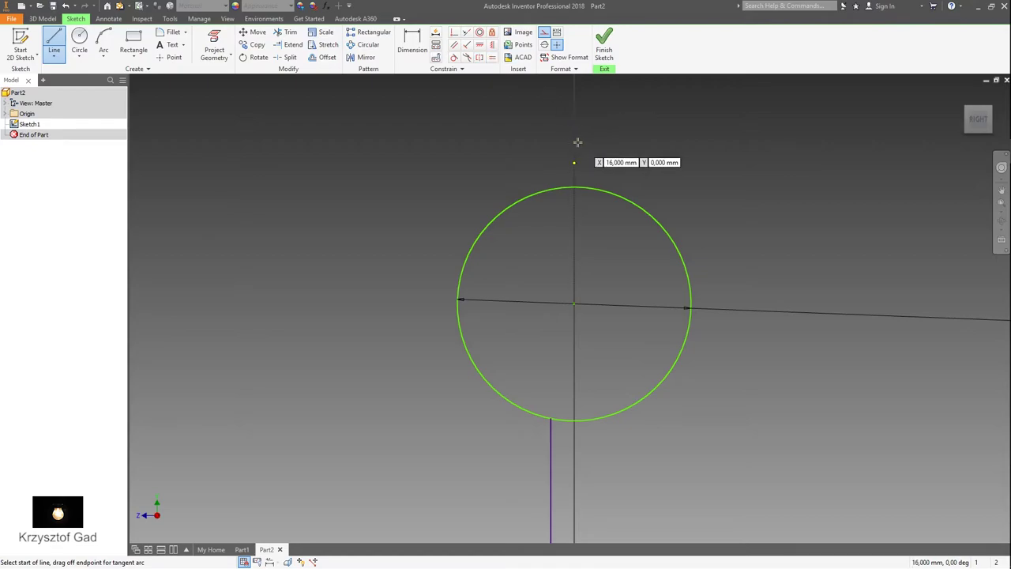
{"action": "left_click", "coordinate": [575, 469]}
{"action": "key", "text": "Escape"}
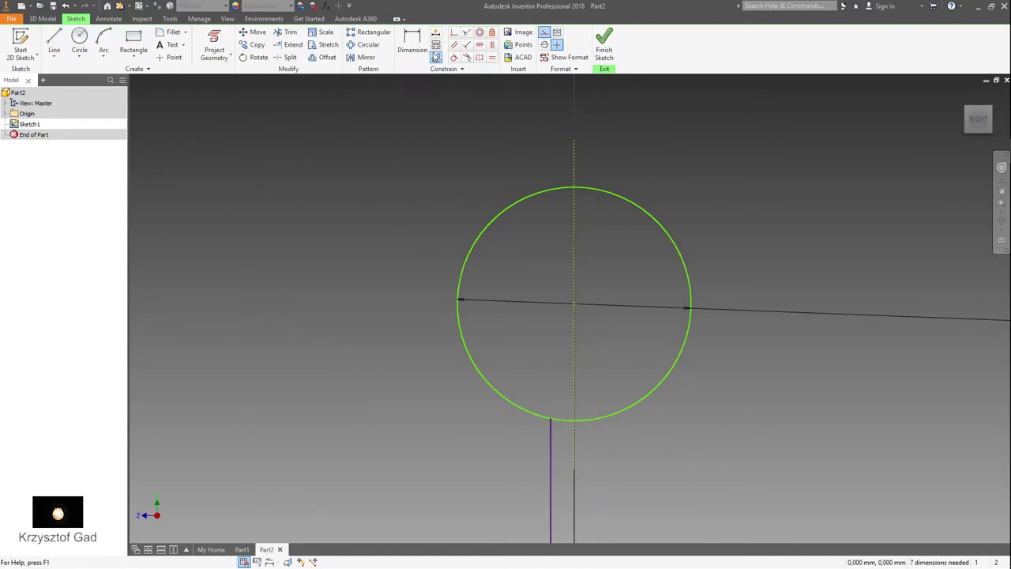
Step: Trim away the top circle's upper-right part and cut the shank back to the lower circle
{"action": "left_click", "coordinate": [290, 35]}
{"action": "left_click", "coordinate": [606, 194]}
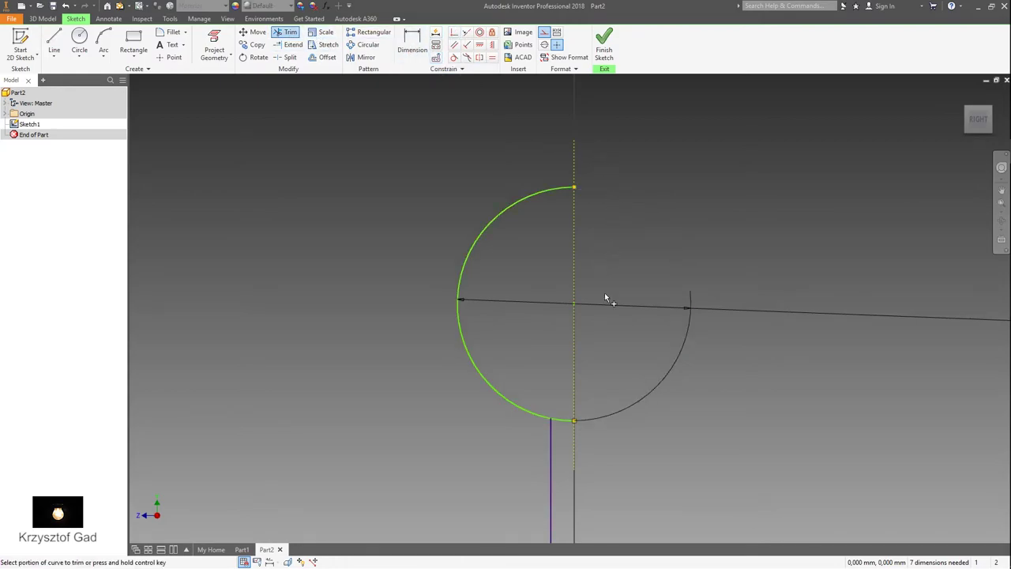
{"action": "left_click", "coordinate": [563, 428]}
{"action": "key", "text": "ctrl+z"}
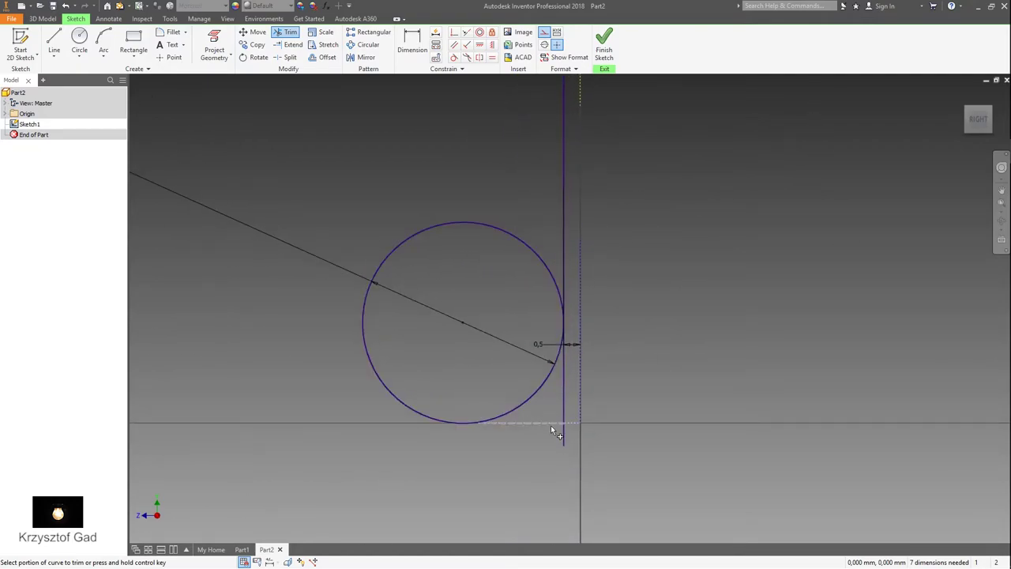
{"action": "left_click", "coordinate": [564, 414]}
{"action": "left_click", "coordinate": [53, 41]}
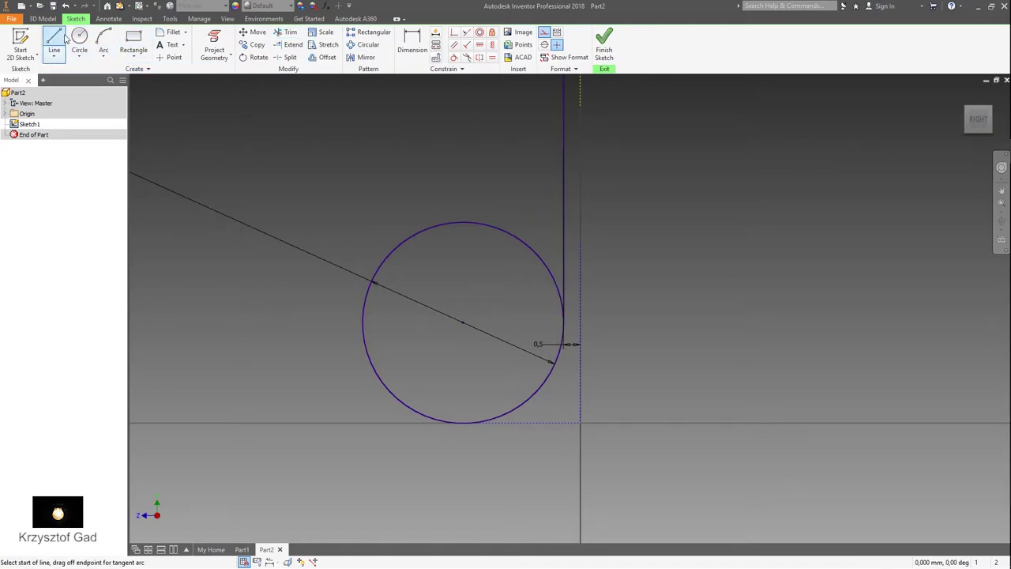
Step: Draw a short horizontal construction line left of the lower circle
{"action": "left_click", "coordinate": [346, 389]}
{"action": "left_click", "coordinate": [444, 388]}
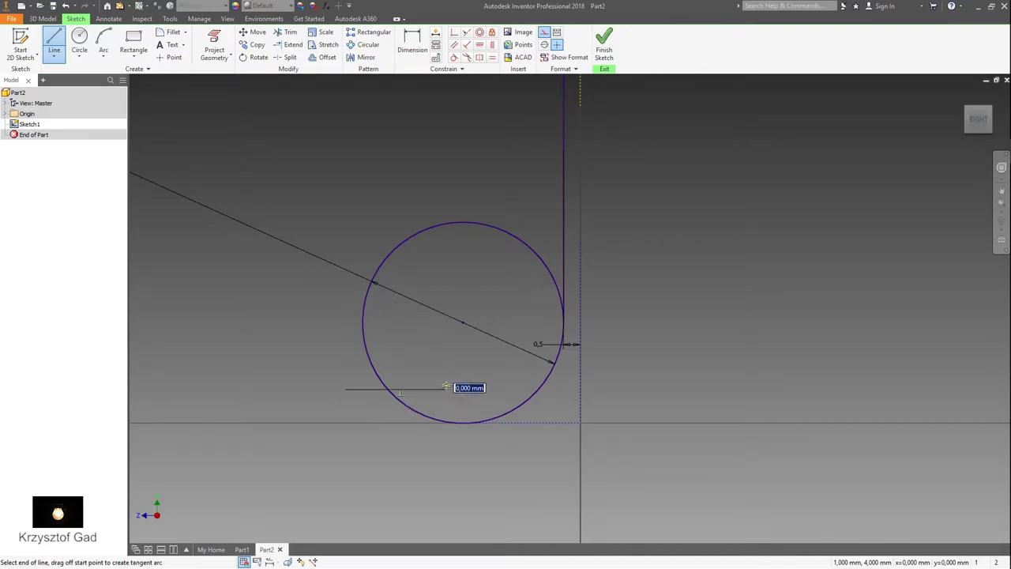
{"action": "right_click", "coordinate": [450, 323]}
Step: Dimension the lower circle's centre 2 from the dashed line
{"action": "left_click", "coordinate": [425, 340]}
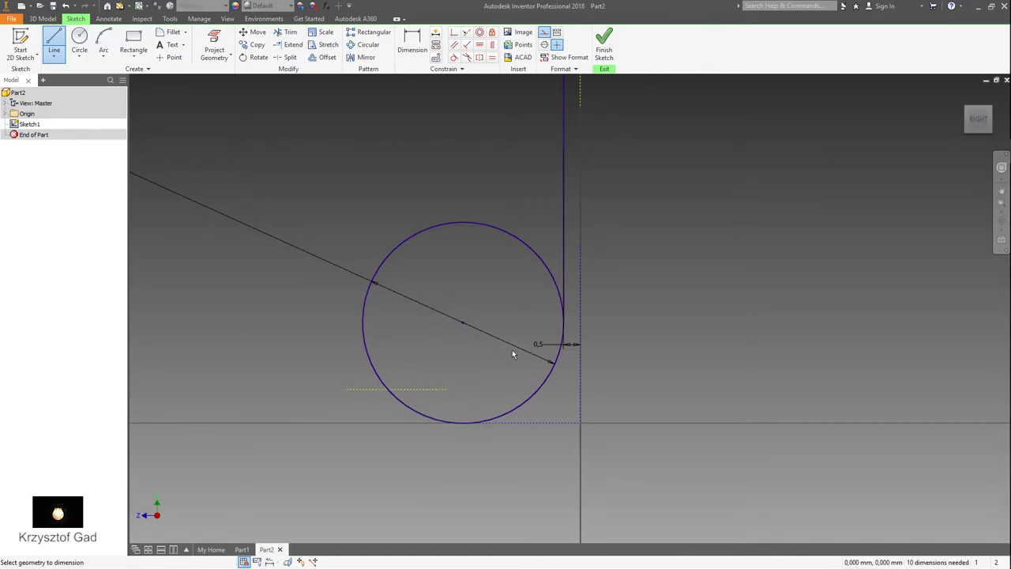
{"action": "left_click", "coordinate": [431, 392]}
{"action": "left_click", "coordinate": [303, 381]}
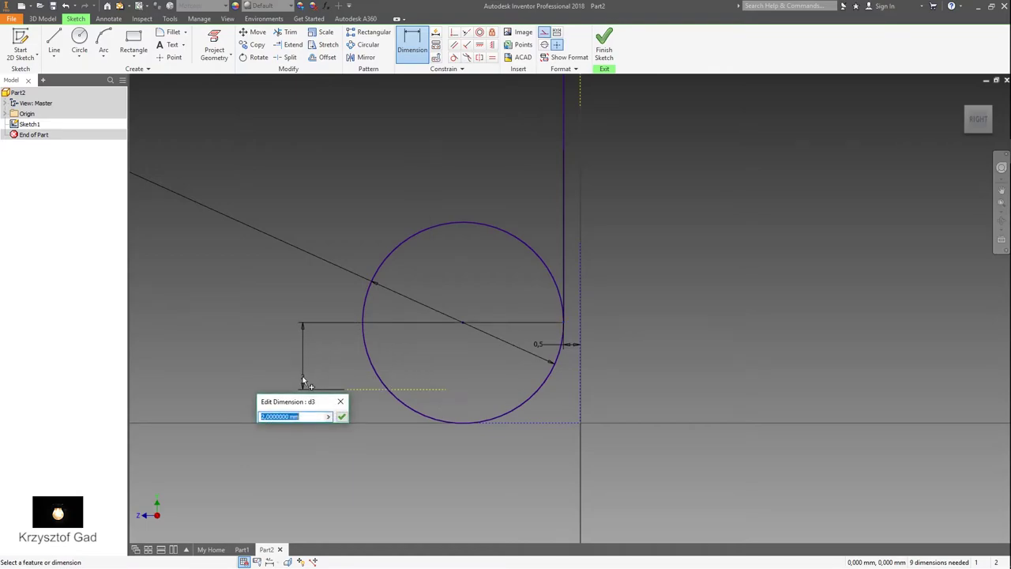
{"action": "key", "text": "Return"}
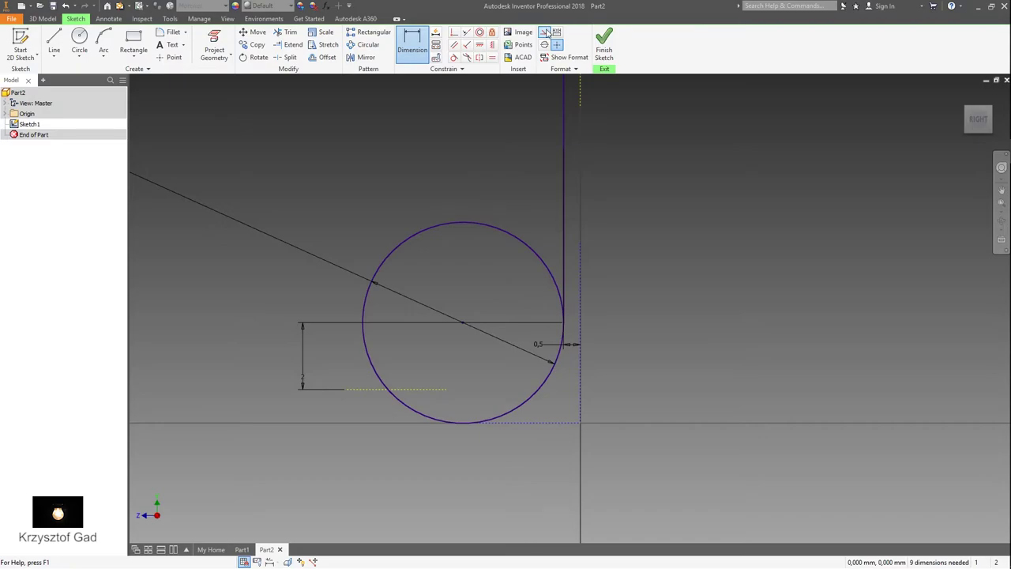
{"action": "left_click", "coordinate": [286, 31]}
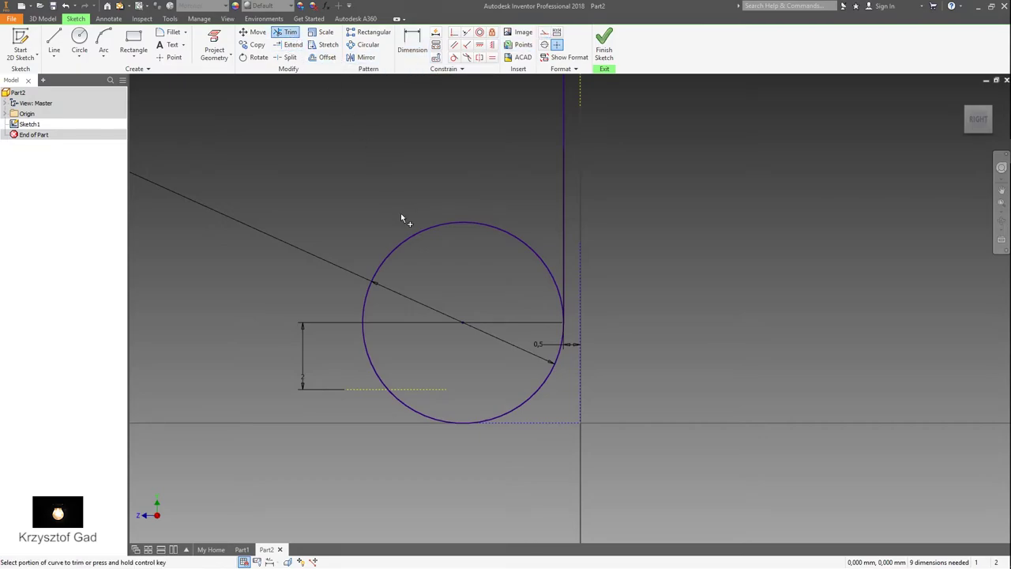
Step: Trim away the lower circle's upper arc, leaving the bottom bend arc, and fit the sketch in view
{"action": "left_click", "coordinate": [421, 229]}
{"action": "key", "text": "Home"}
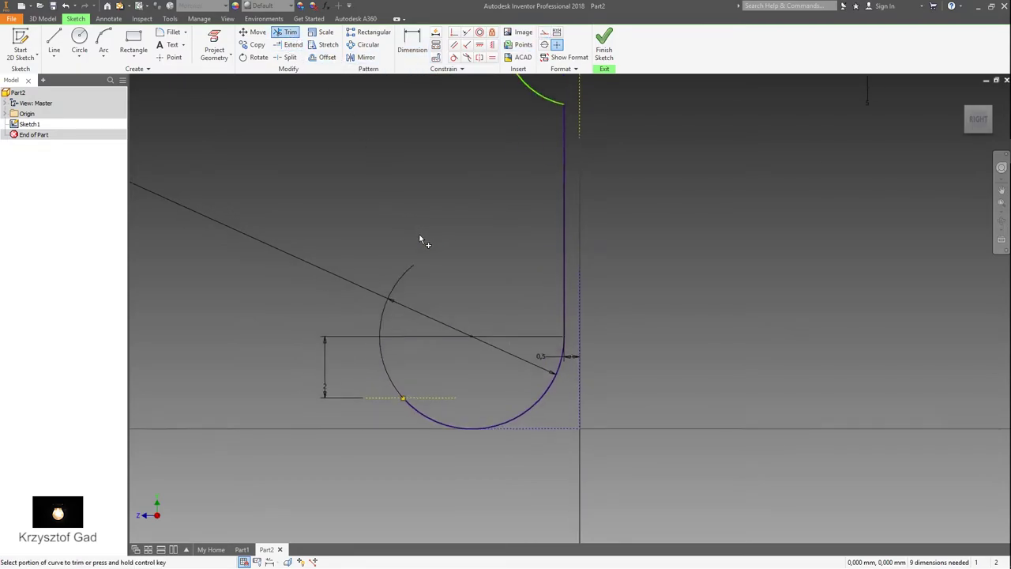
{"action": "left_click", "coordinate": [170, 18]}
{"action": "left_click", "coordinate": [160, 43]}
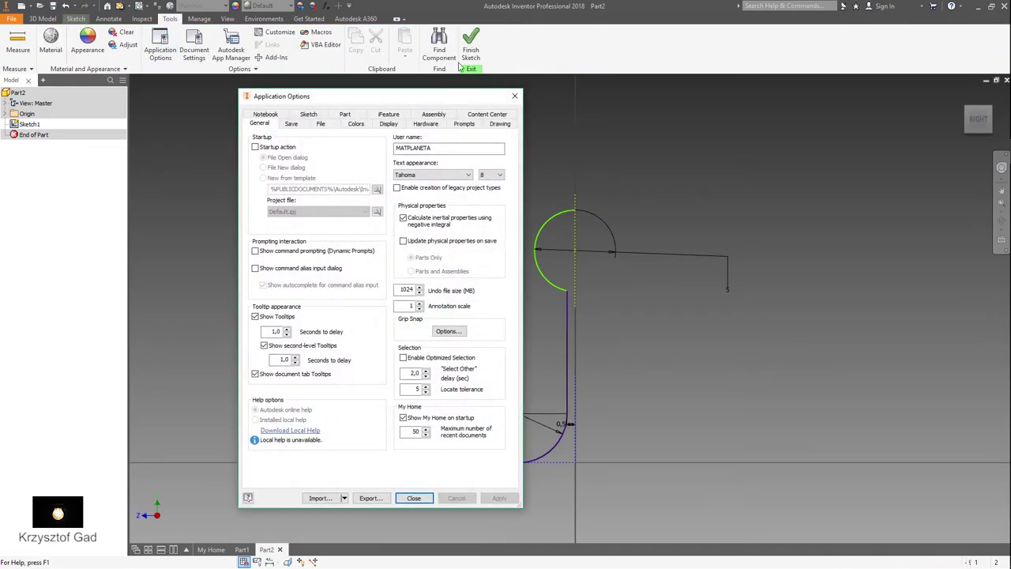
{"action": "left_click", "coordinate": [517, 96]}
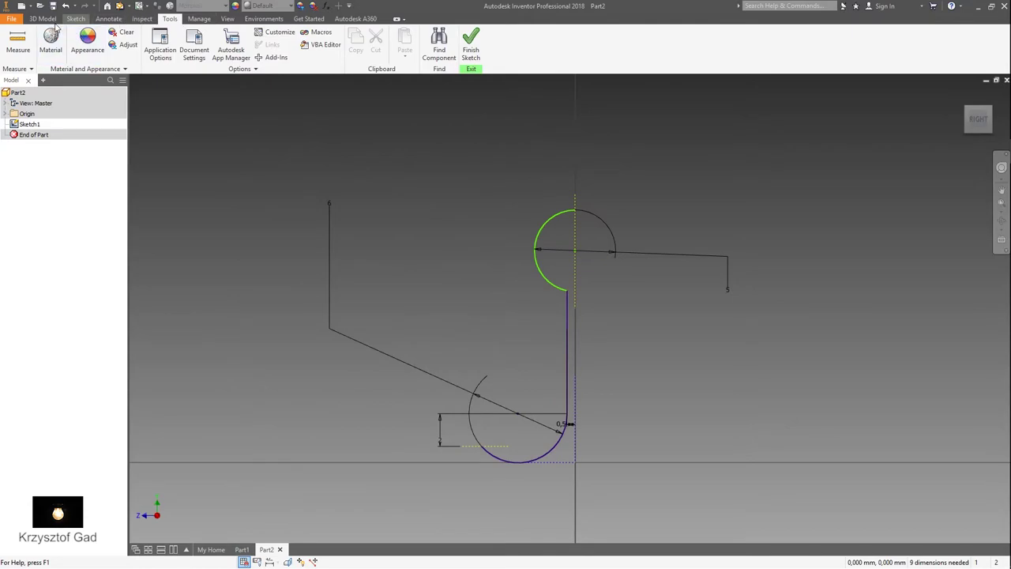
{"action": "left_click", "coordinate": [75, 19]}
{"action": "left_click", "coordinate": [174, 32]}
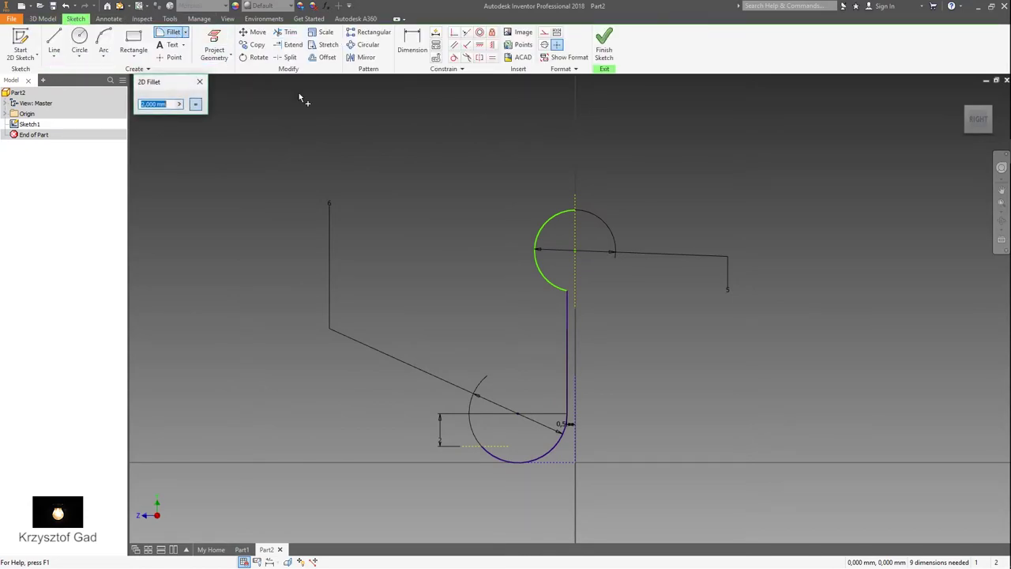
Step: Fillet the joint between the vertical shank and the upper arc at 2 mm
{"action": "left_click", "coordinate": [568, 303]}
{"action": "left_click", "coordinate": [563, 291]}
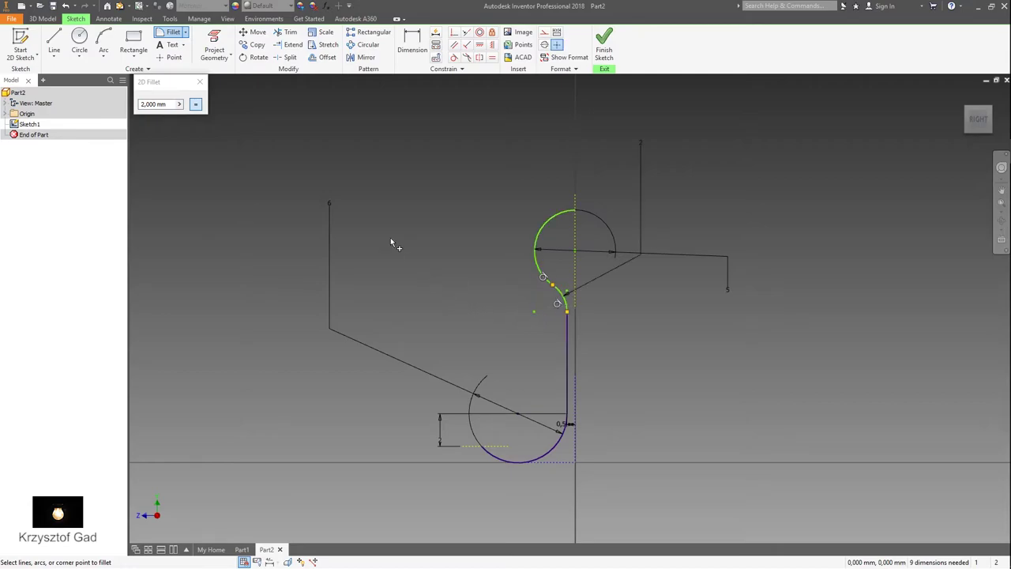
{"action": "left_click", "coordinate": [363, 57]}
{"action": "left_click_drag", "start_coordinate": [447, 179], "coordinate": [512, 379]}
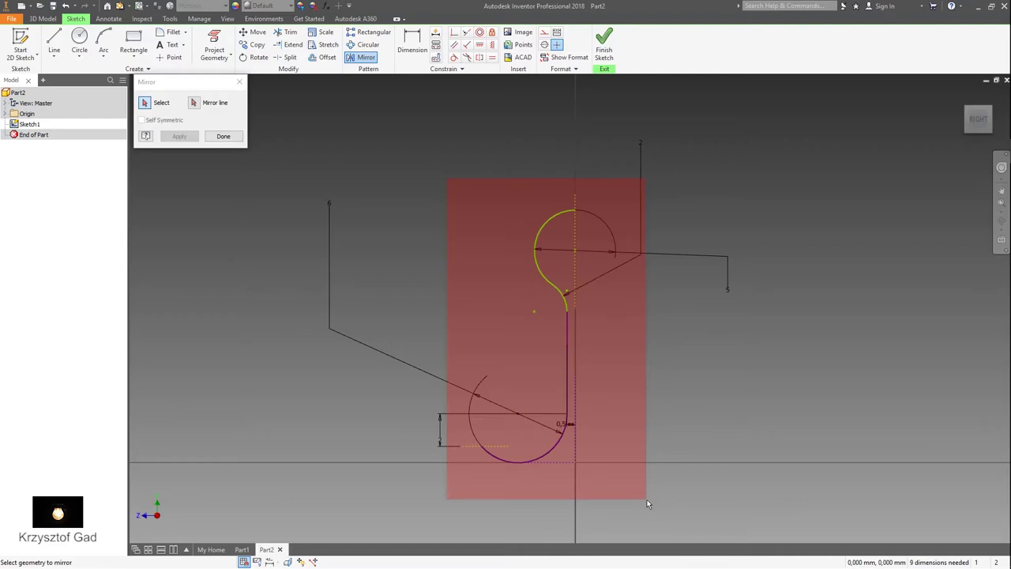
{"action": "left_click", "coordinate": [239, 82]}
Step: Dimension the shank length to 9,5
{"action": "left_click", "coordinate": [411, 43]}
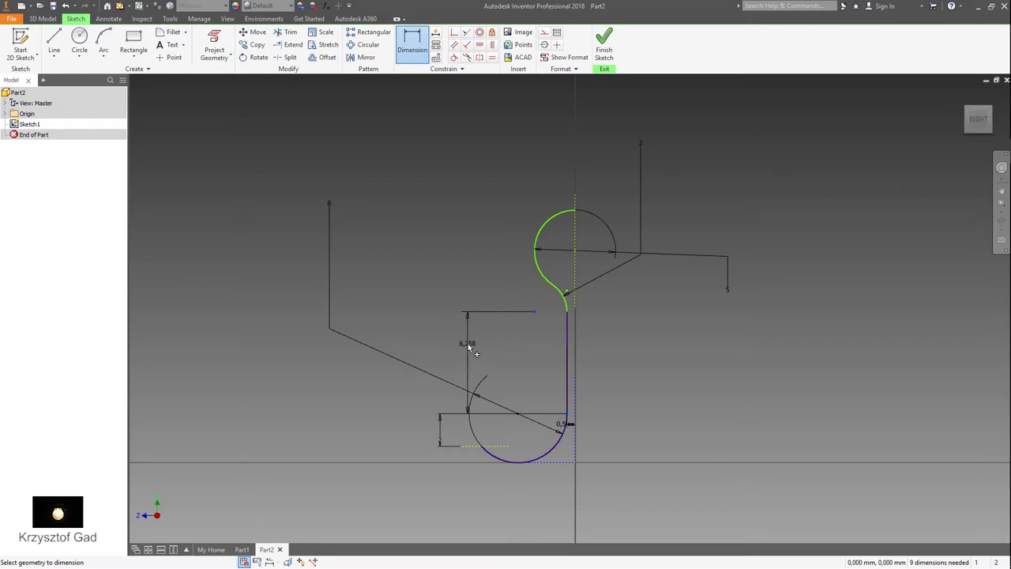
{"action": "left_click", "coordinate": [469, 344]}
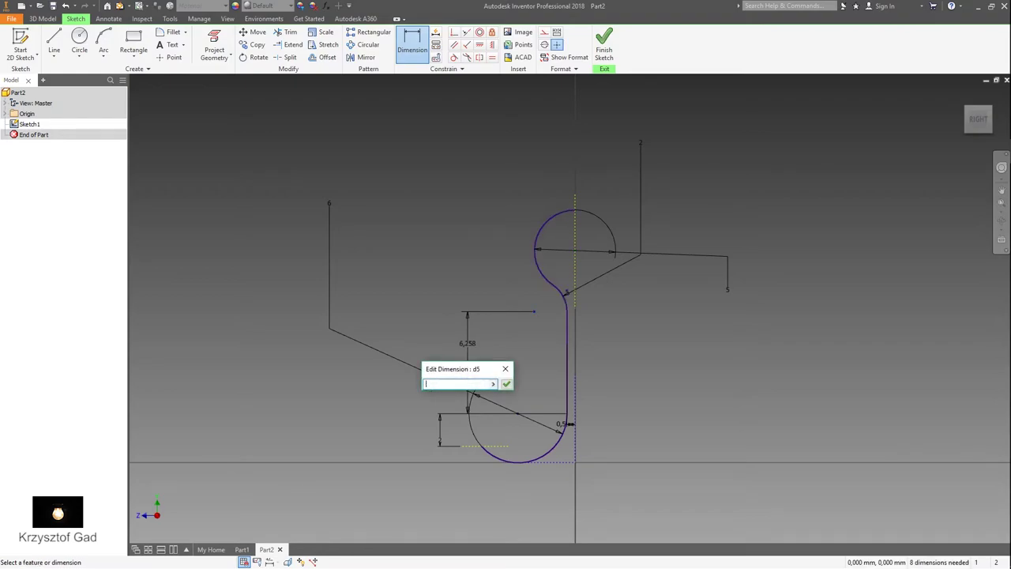
{"action": "type", "text": "9,5"}
{"action": "key", "text": "Return"}
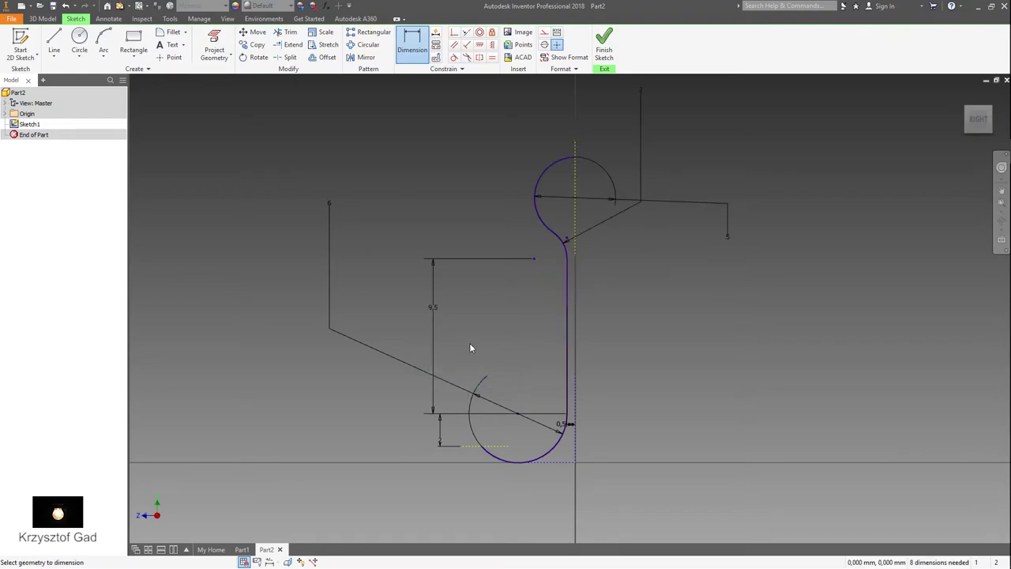
Step: Mirror the whole hook profile across the vertical centreline and finish Sketch1
{"action": "left_click", "coordinate": [366, 57]}
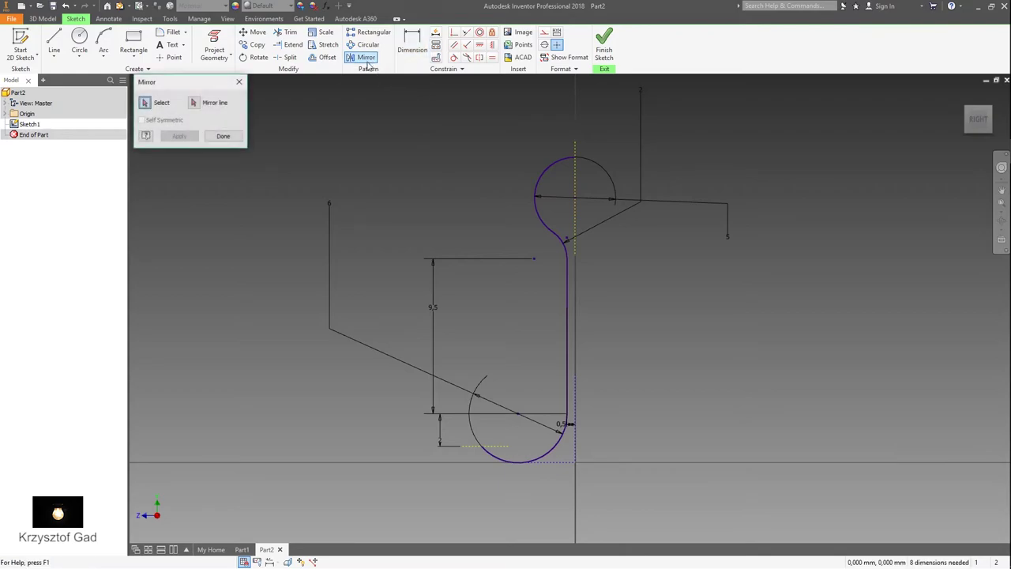
{"action": "left_click_drag", "start_coordinate": [402, 97], "coordinate": [644, 517]}
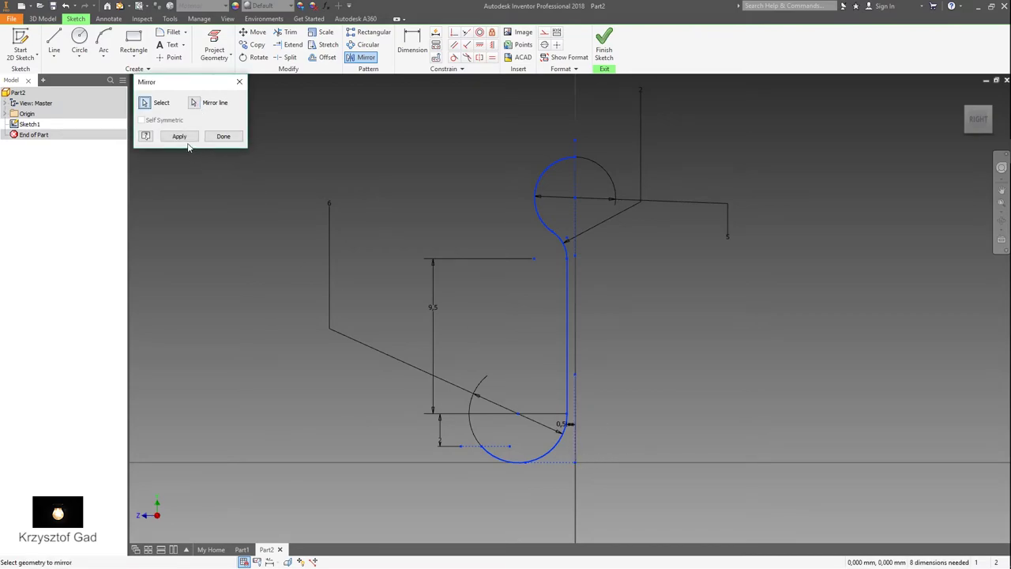
{"action": "left_click", "coordinate": [185, 140]}
{"action": "left_click", "coordinate": [224, 137]}
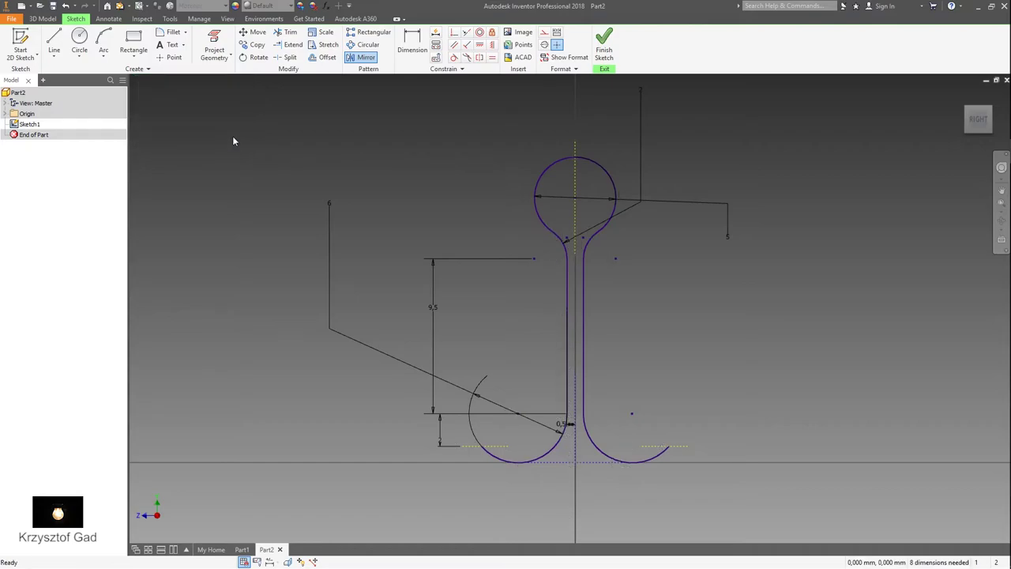
{"action": "left_click", "coordinate": [608, 44]}
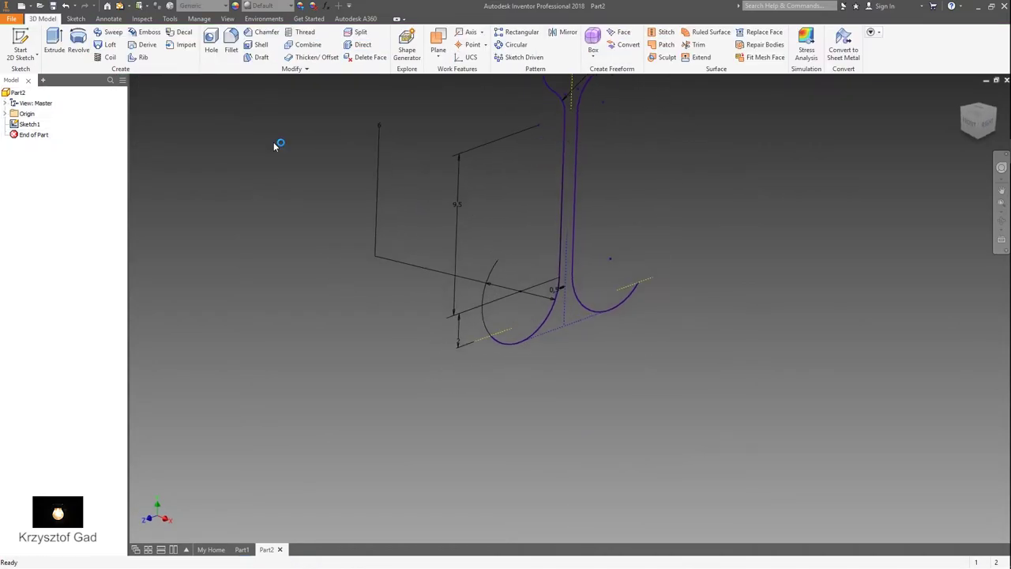
Step: Add Work Plane1 normal to the hook curve at its endpoint and open Sketch2 on it
{"action": "left_click", "coordinate": [437, 52]}
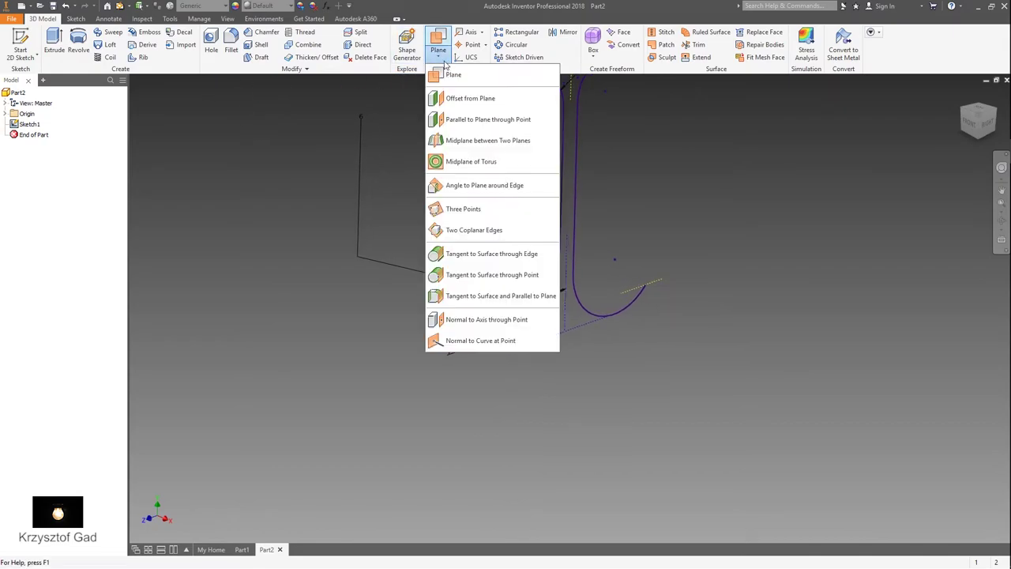
{"action": "left_click", "coordinate": [449, 341]}
{"action": "scroll", "coordinate": [454, 352], "scroll_direction": "down", "scroll_amount": 2}
{"action": "scroll", "coordinate": [474, 367], "scroll_direction": "down", "scroll_amount": 2}
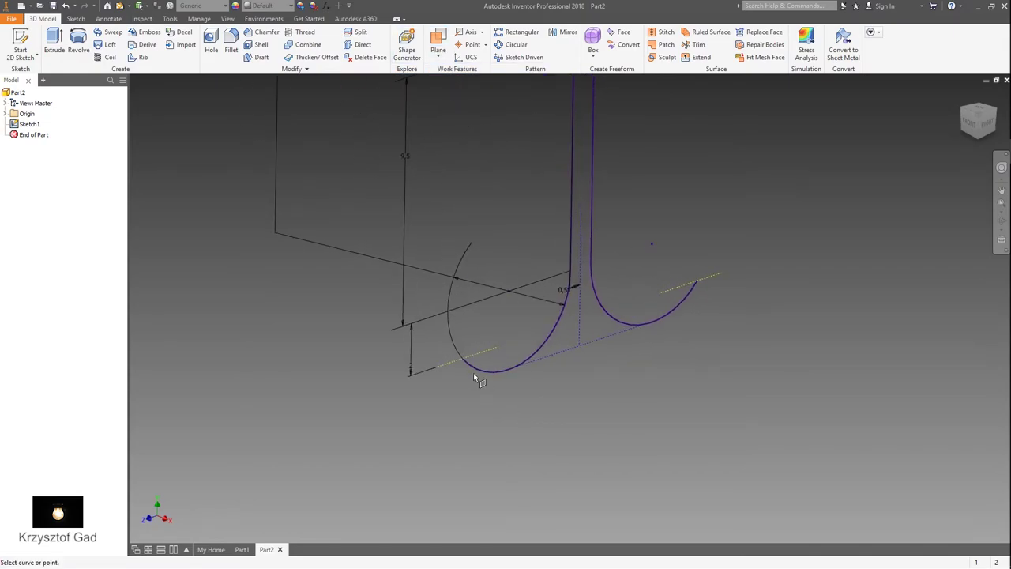
{"action": "left_click", "coordinate": [468, 366]}
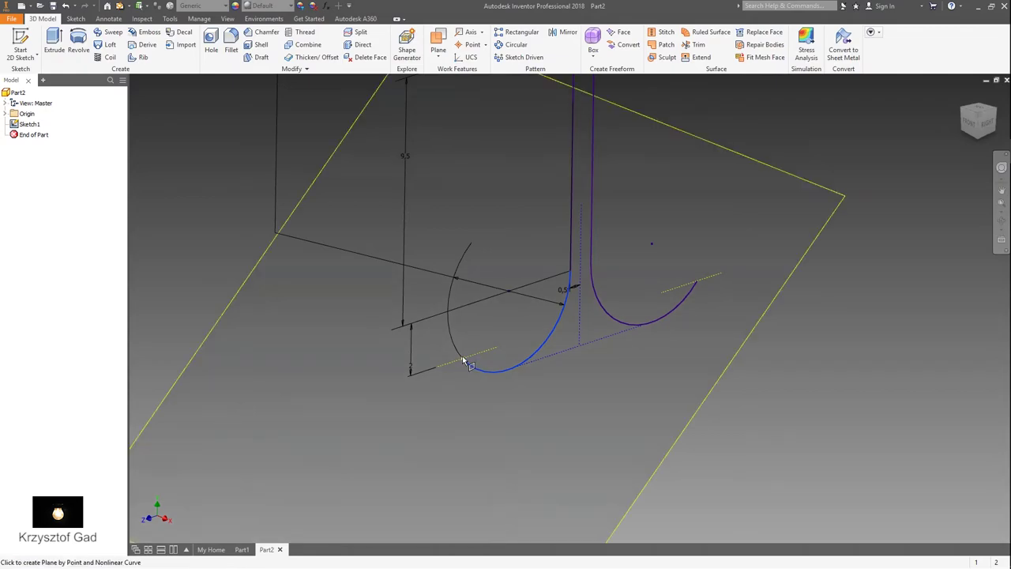
{"action": "left_click", "coordinate": [464, 360]}
{"action": "left_click", "coordinate": [27, 44]}
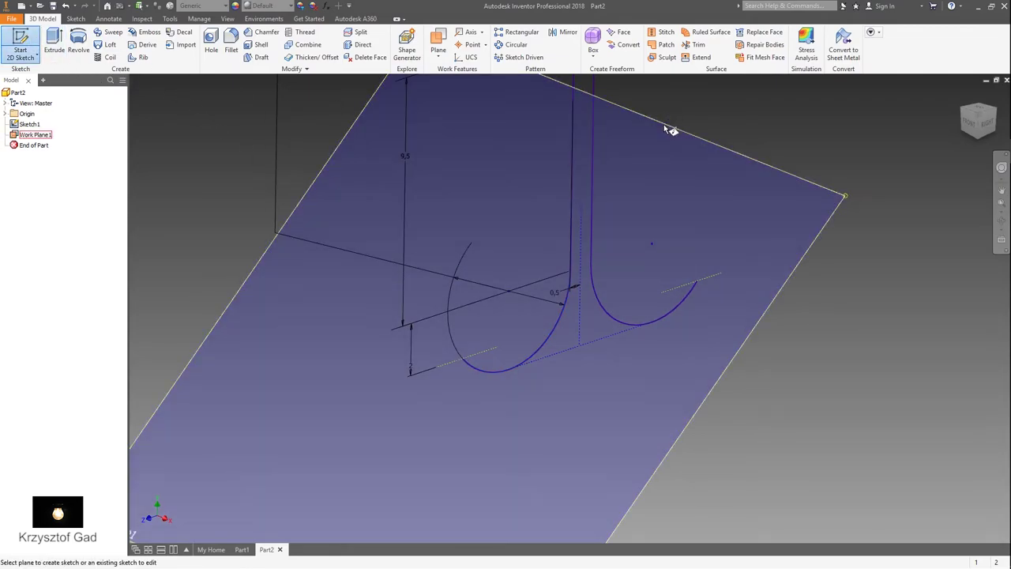
{"action": "left_click", "coordinate": [663, 124]}
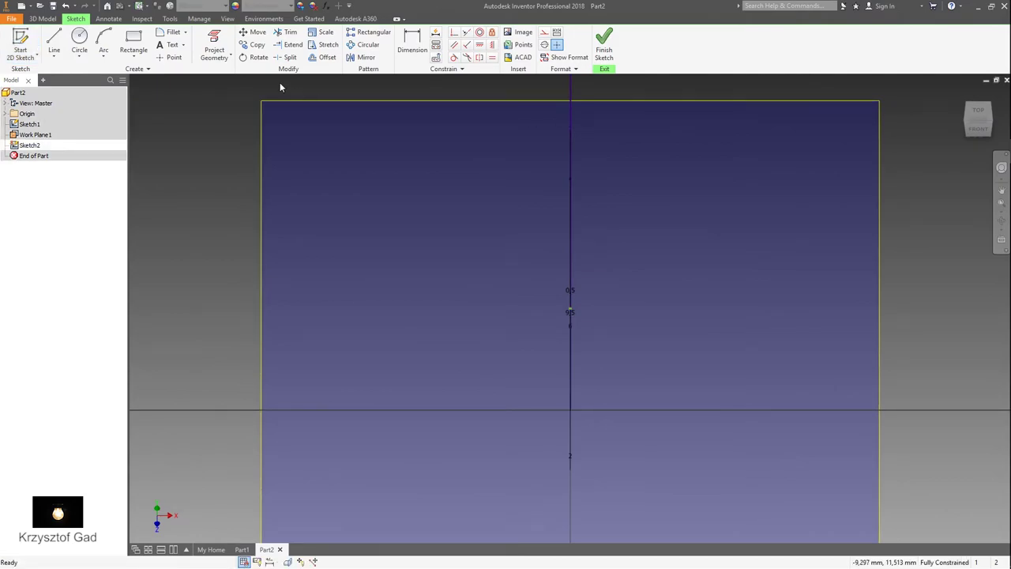
Step: Draw a horizontal line and a circle centred on the vertical axis crossing it
{"action": "left_click", "coordinate": [54, 41]}
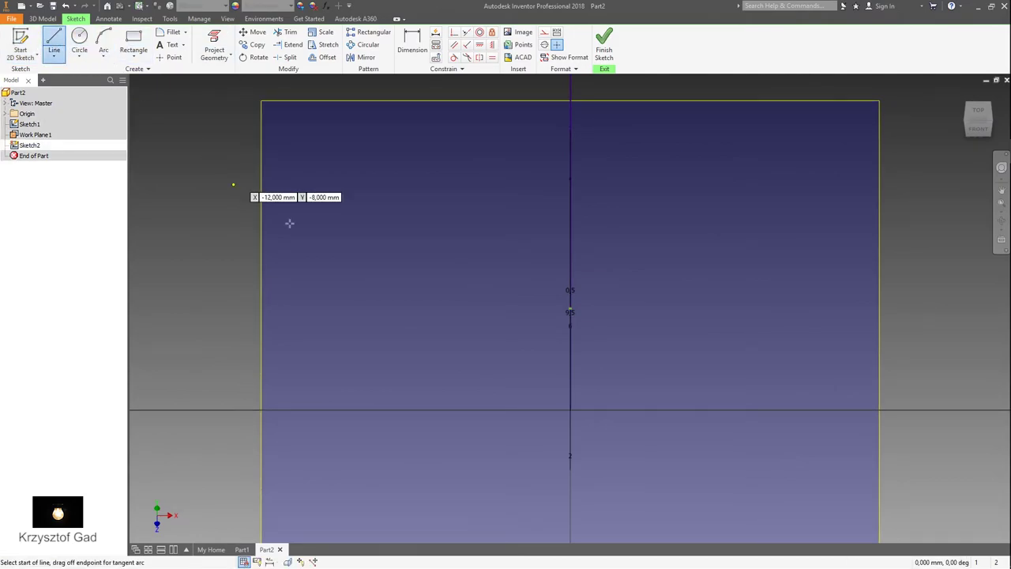
{"action": "left_click", "coordinate": [401, 410]}
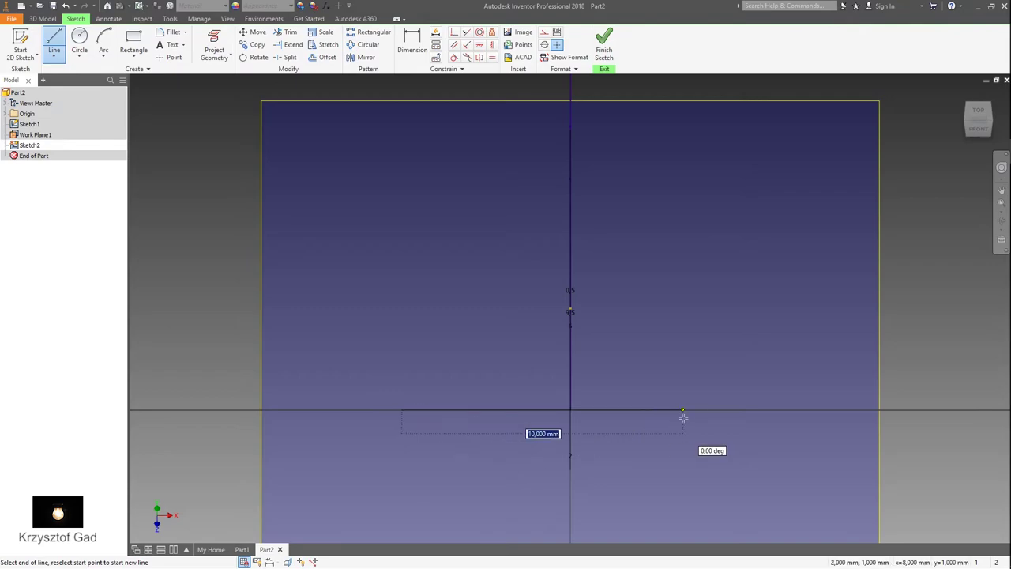
{"action": "left_click", "coordinate": [796, 408]}
{"action": "right_click", "coordinate": [772, 304]}
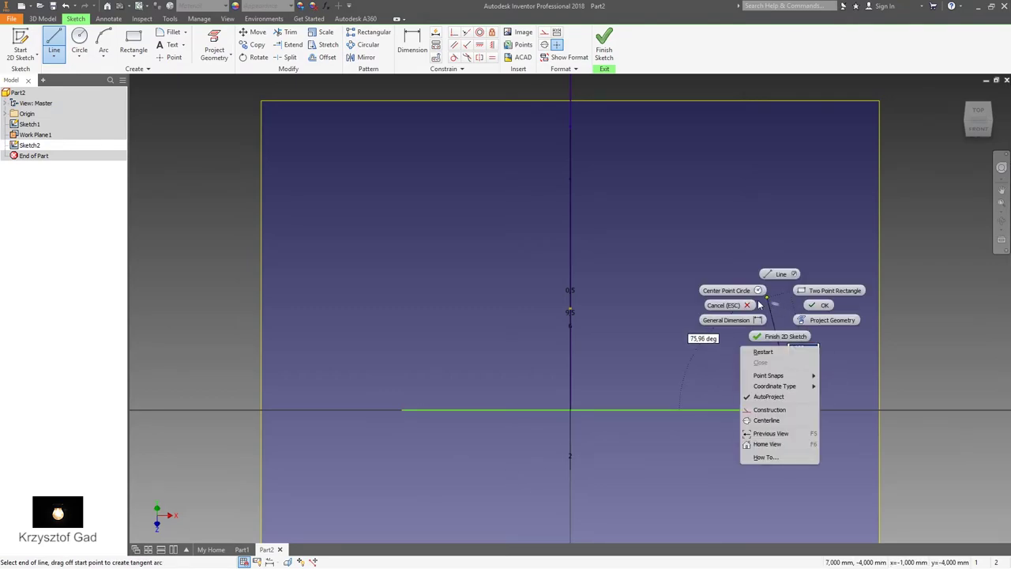
{"action": "left_click", "coordinate": [741, 292]}
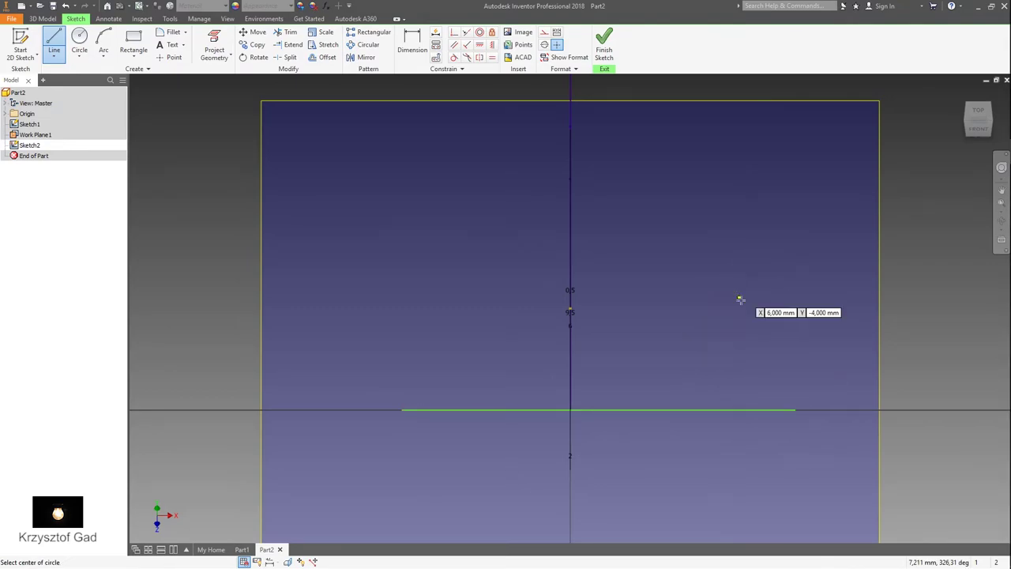
{"action": "left_click", "coordinate": [569, 513]}
{"action": "left_click", "coordinate": [568, 379]}
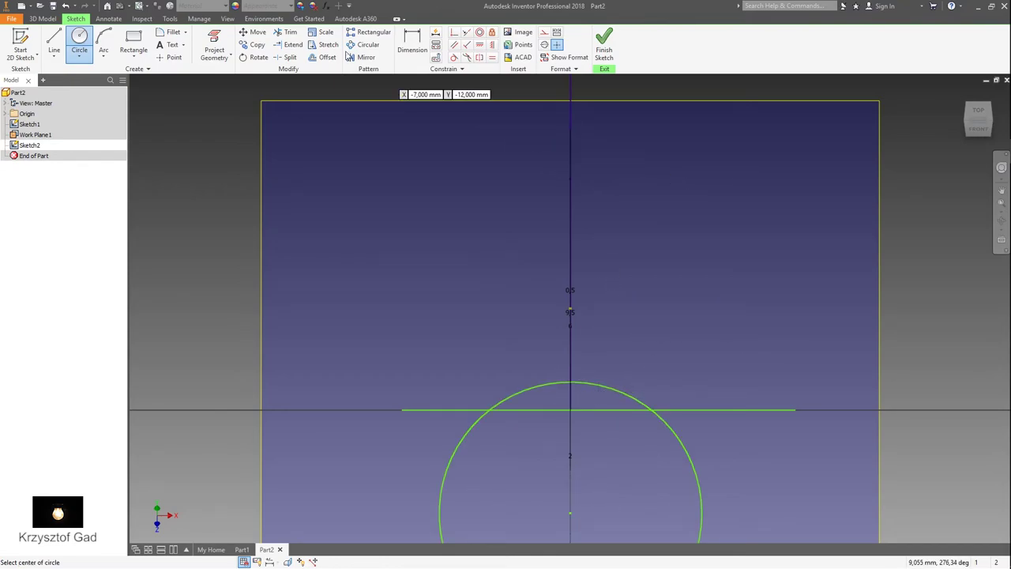
Step: Dimension the circle's diameter to 3,8 and switch to the 3D view
{"action": "left_click", "coordinate": [412, 43]}
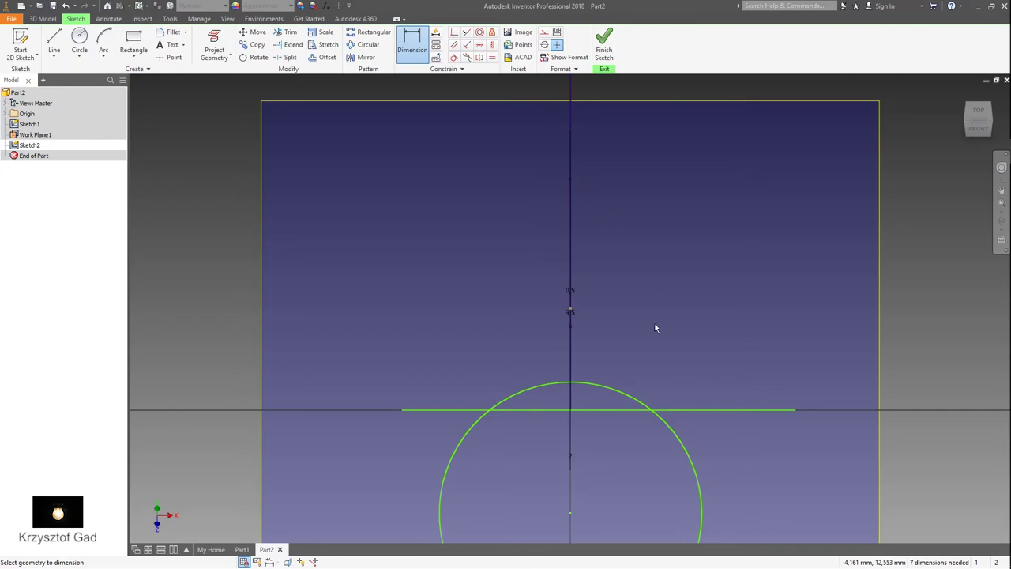
{"action": "left_click", "coordinate": [636, 405]}
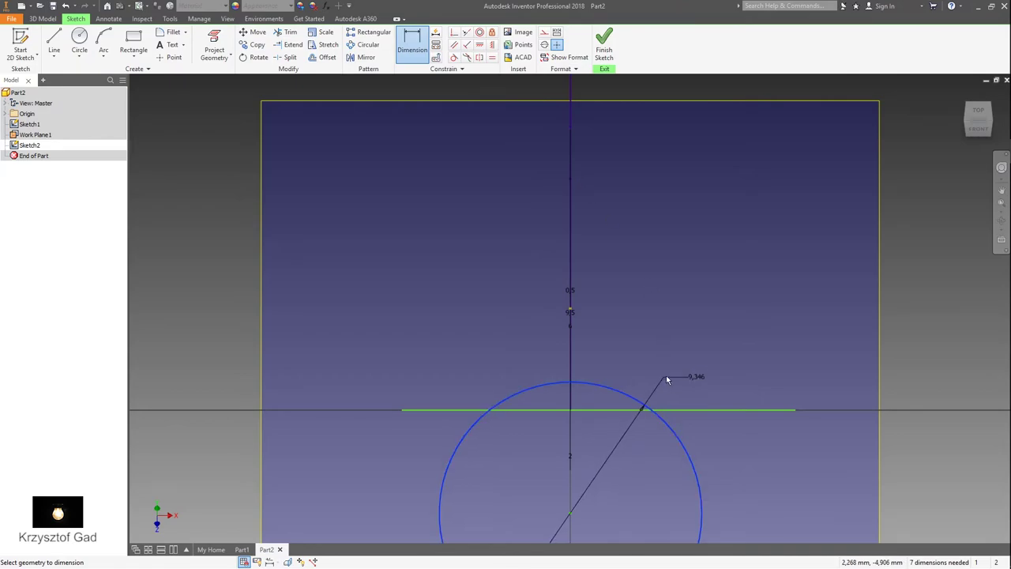
{"action": "left_click", "coordinate": [719, 338]}
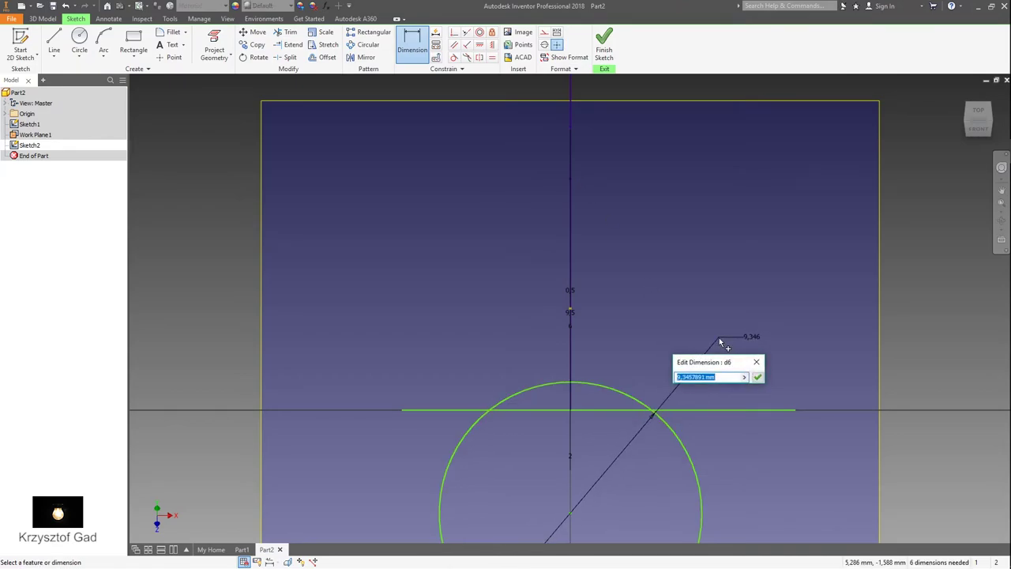
{"action": "type", "text": "3,8"}
{"action": "key", "text": "Return"}
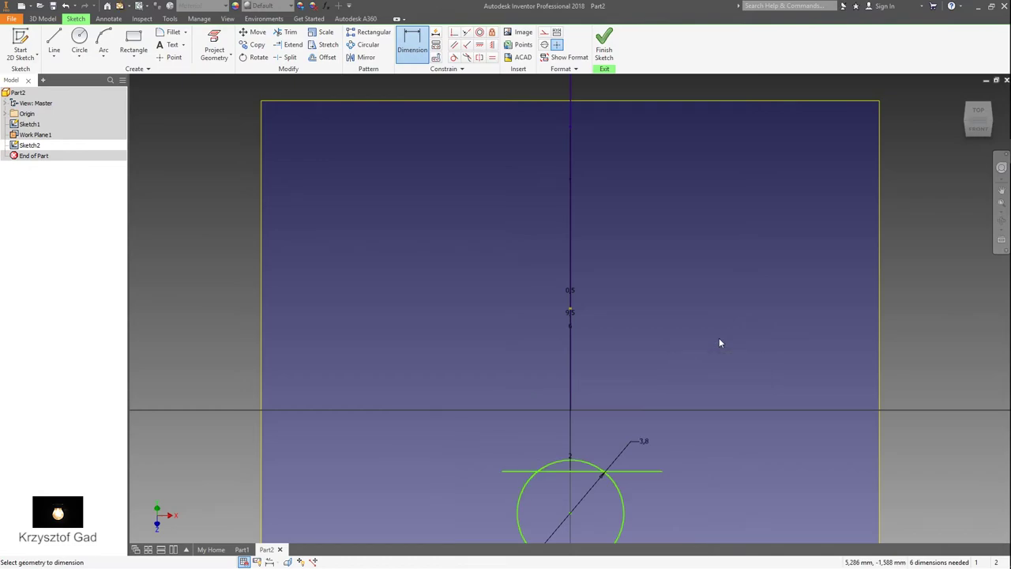
{"action": "scroll", "coordinate": [663, 324], "scroll_direction": "up", "scroll_amount": 1}
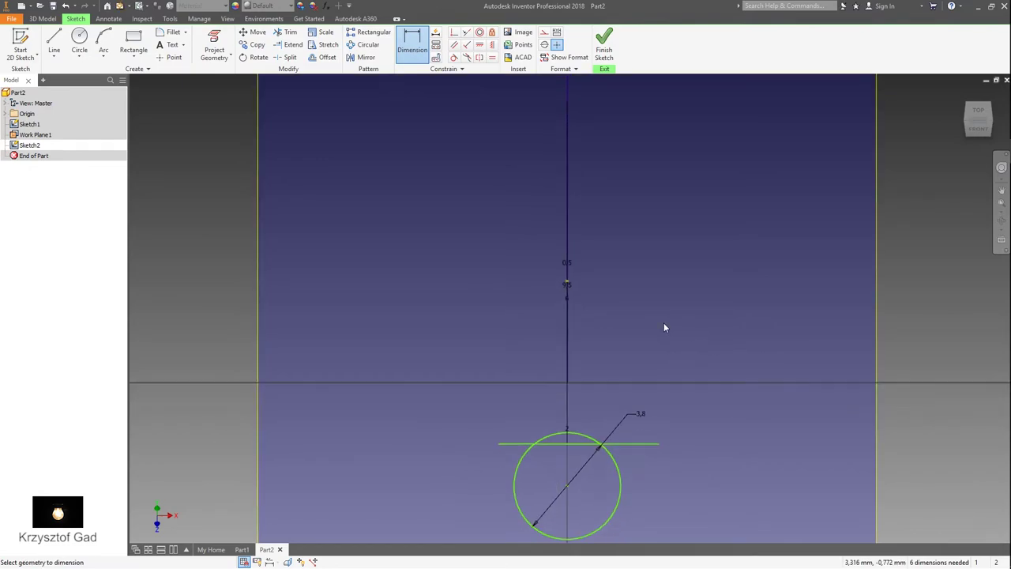
{"action": "key", "text": "F6"}
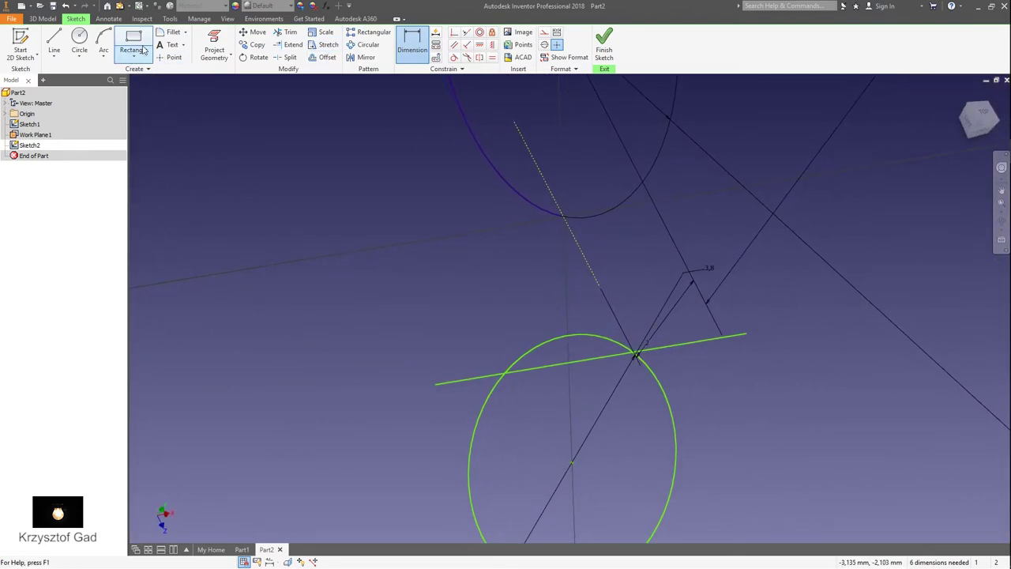
Step: Project the existing geometry and add a 0 vertical dimension between the two lines
{"action": "left_click", "coordinate": [214, 46]}
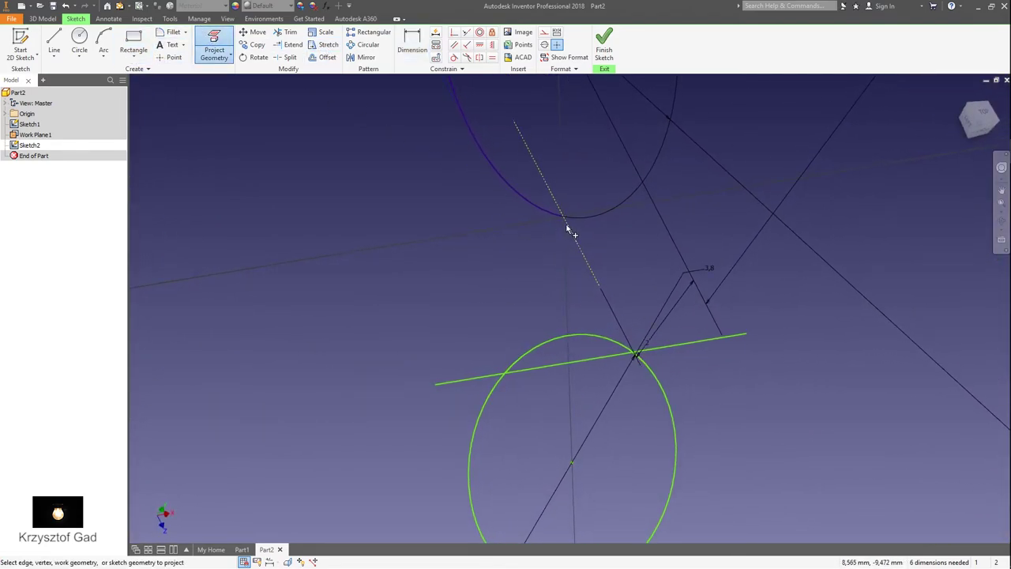
{"action": "key", "text": "d"}
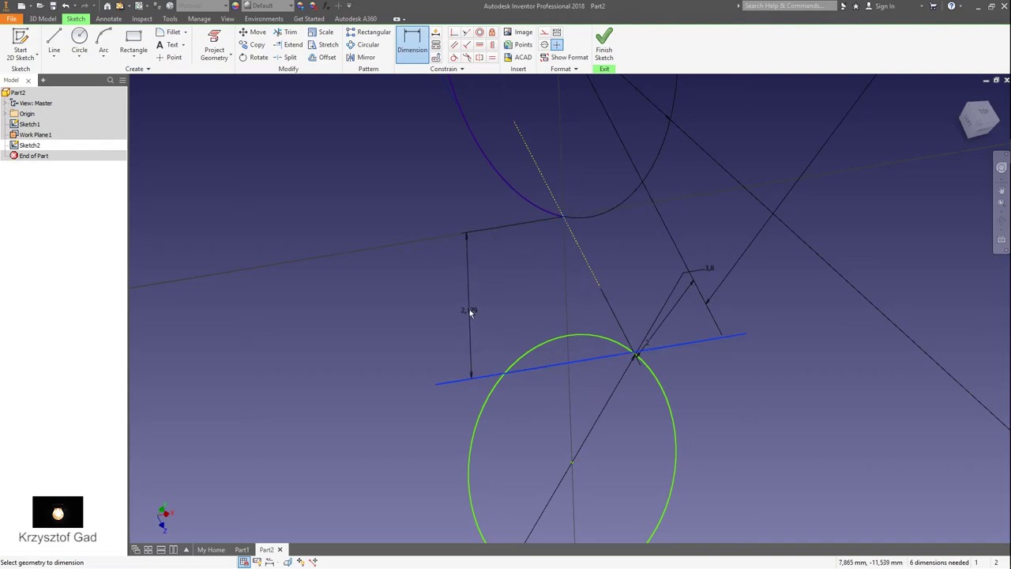
{"action": "left_click", "coordinate": [462, 304]}
{"action": "type", "text": "0"}
{"action": "key", "text": "Return"}
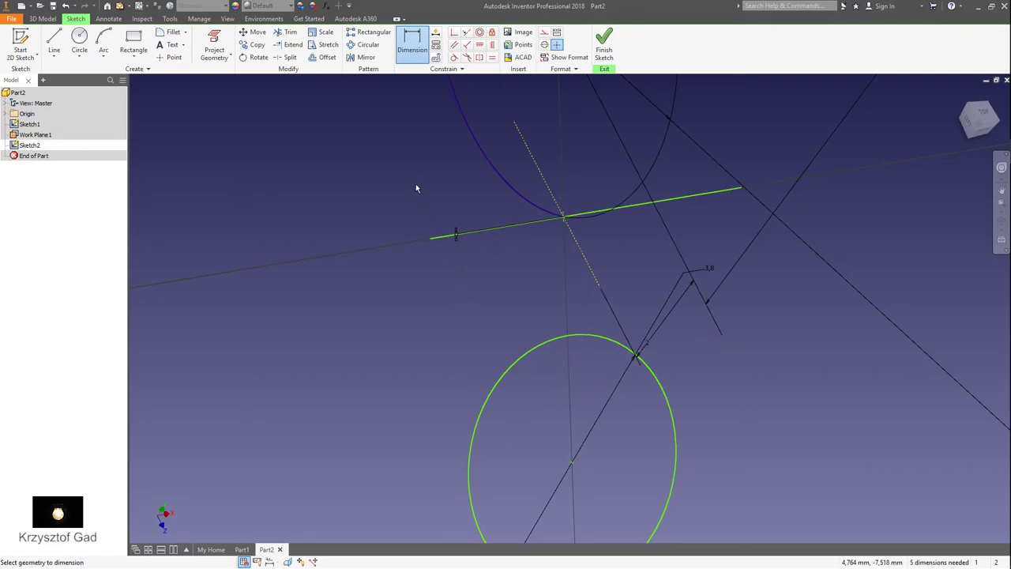
{"action": "key", "text": "Escape"}
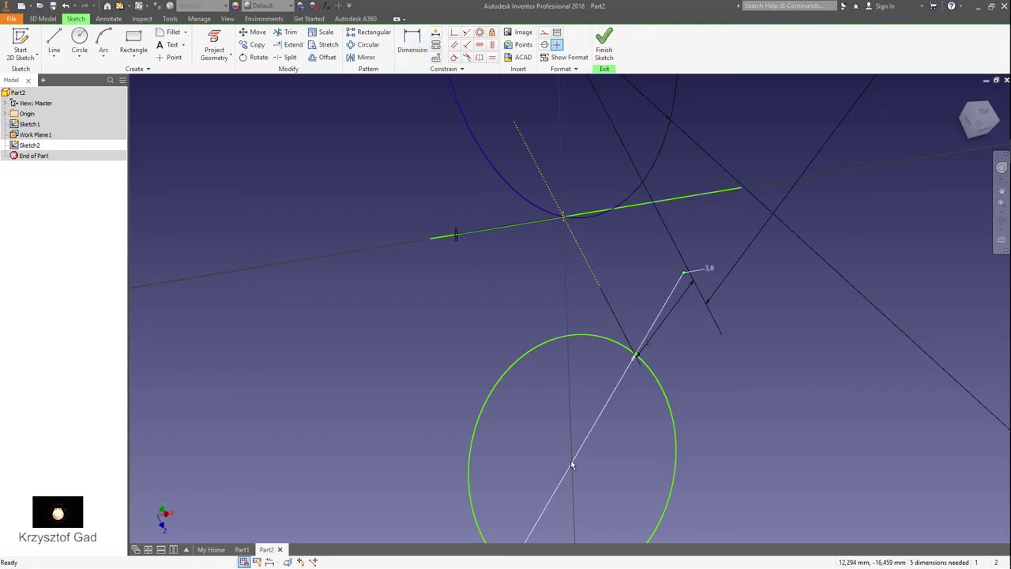
Step: Move the circle onto the hook path, dimension its 1,4 offset, trim it to a semicircle, and finish the sketch
{"action": "left_click", "coordinate": [582, 470]}
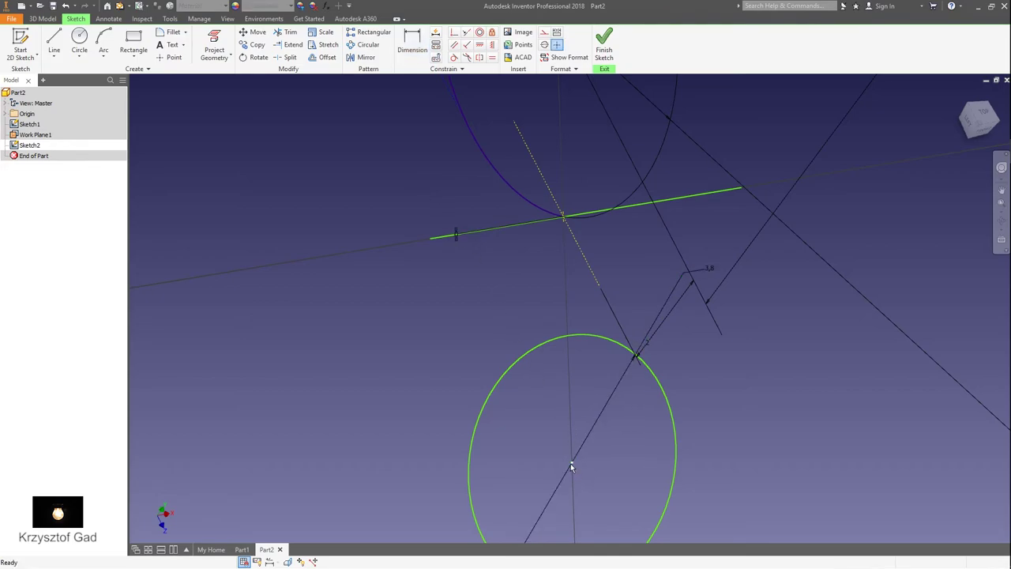
{"action": "left_click_drag", "start_coordinate": [571, 462], "coordinate": [565, 297]}
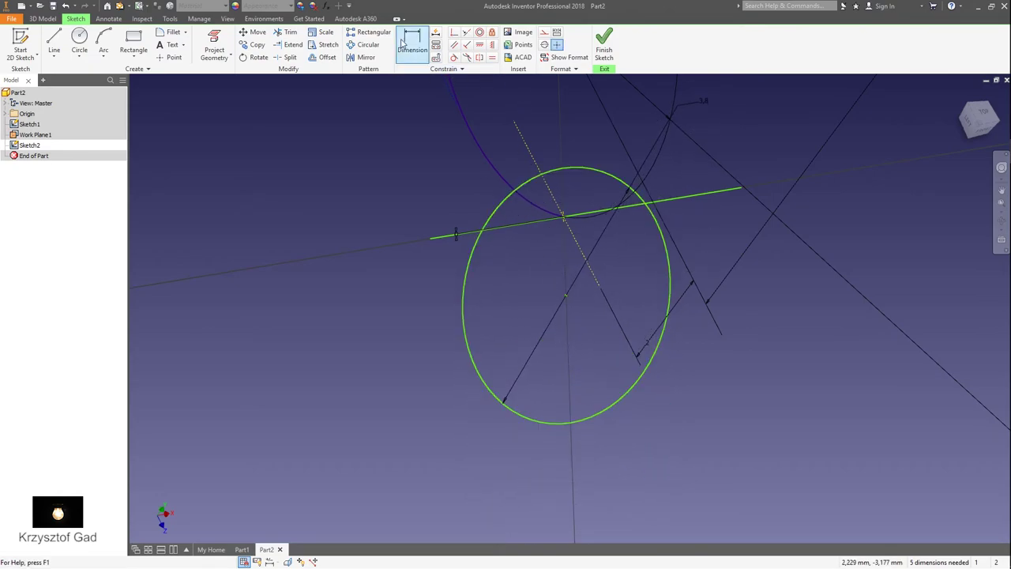
{"action": "left_click", "coordinate": [419, 54]}
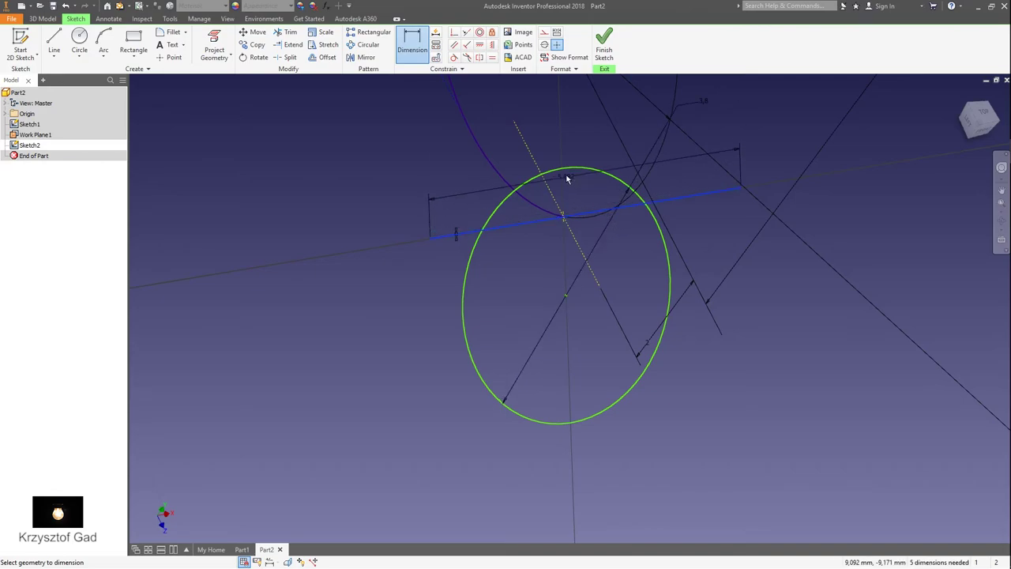
{"action": "left_click", "coordinate": [567, 169]}
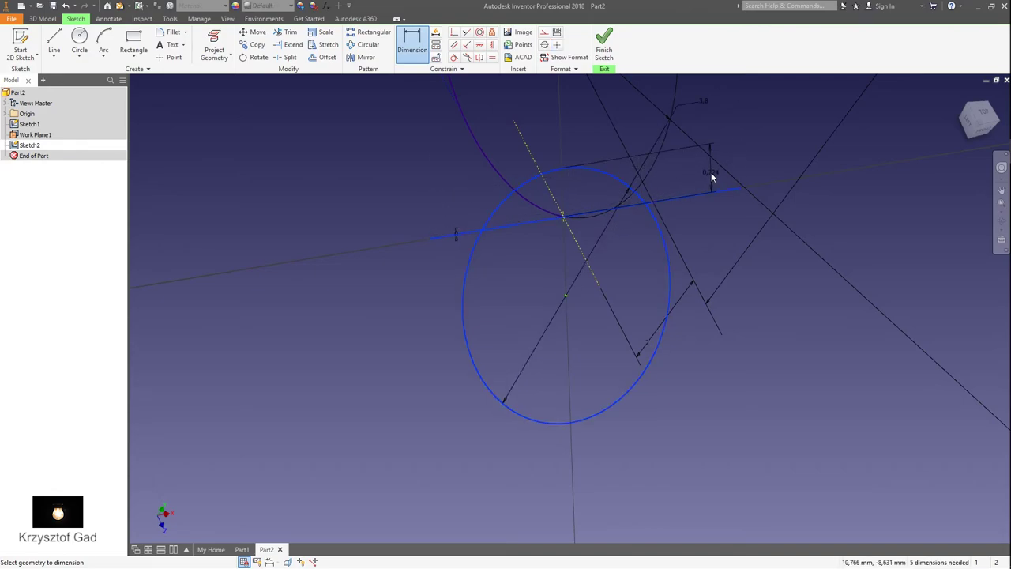
{"action": "left_click", "coordinate": [711, 175]}
{"action": "type", "text": "1,4"}
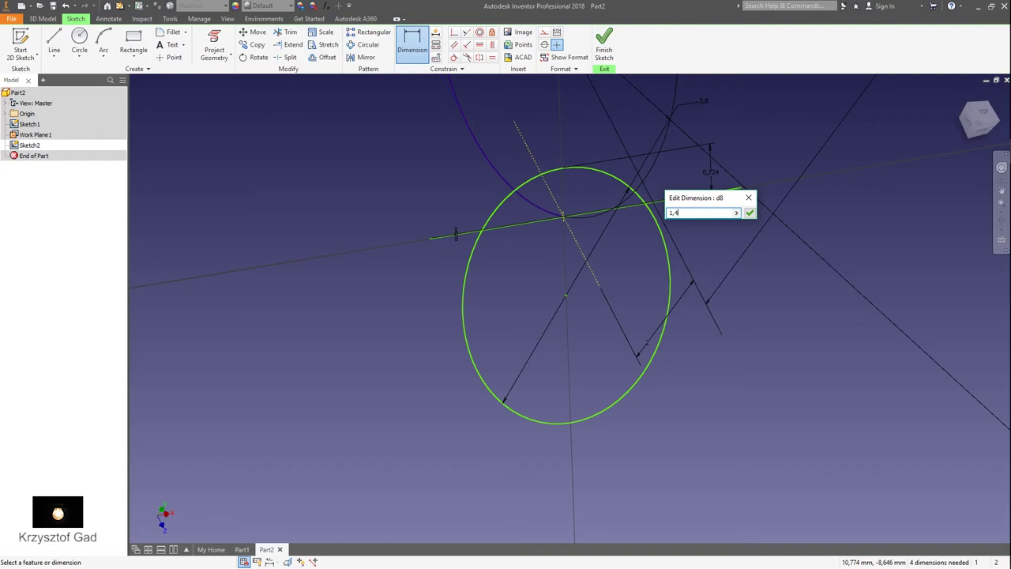
{"action": "key", "text": "Return"}
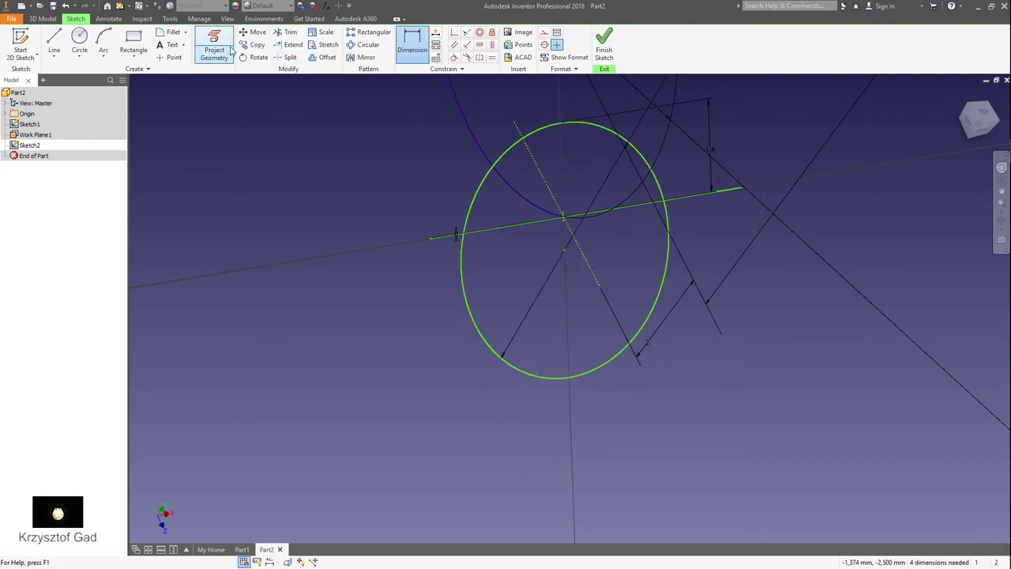
{"action": "left_click", "coordinate": [294, 33]}
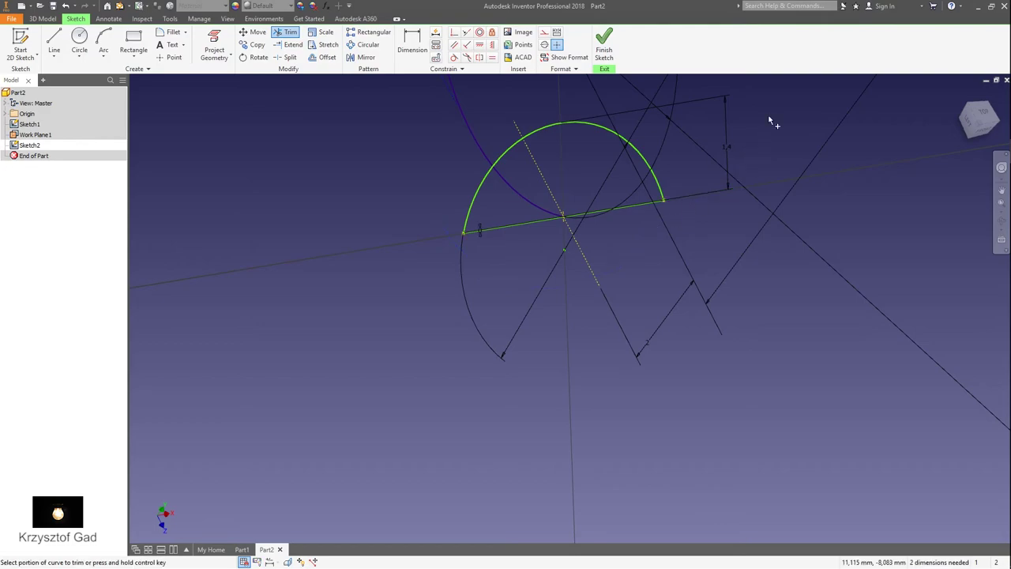
{"action": "left_click", "coordinate": [605, 46]}
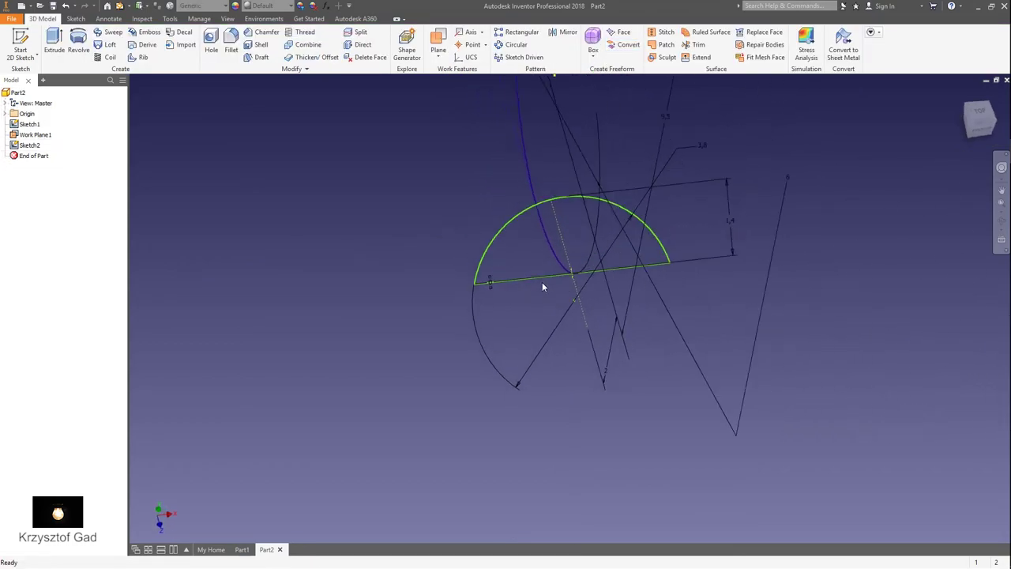
Step: Hide Work Plane1 and sweep the semicircle along the hook outline into Sweep1
{"action": "right_click", "coordinate": [36, 135]}
{"action": "left_click", "coordinate": [69, 222]}
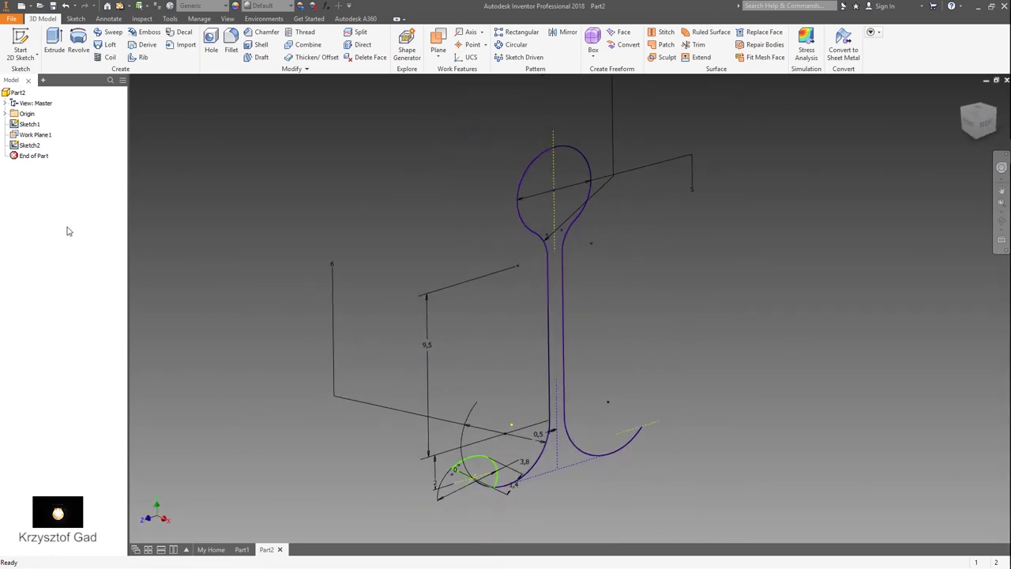
{"action": "left_click", "coordinate": [119, 37]}
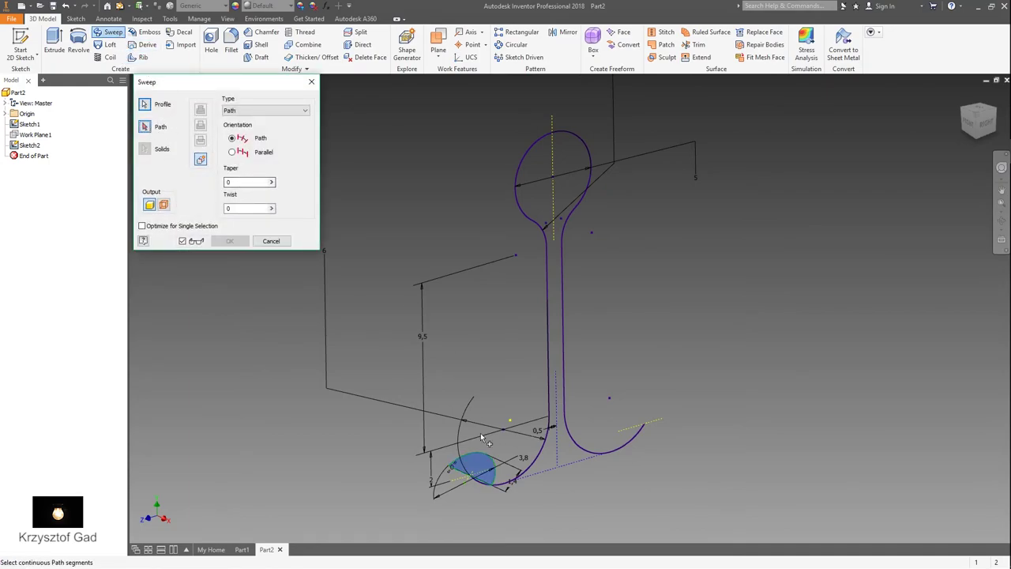
{"action": "left_click", "coordinate": [546, 466]}
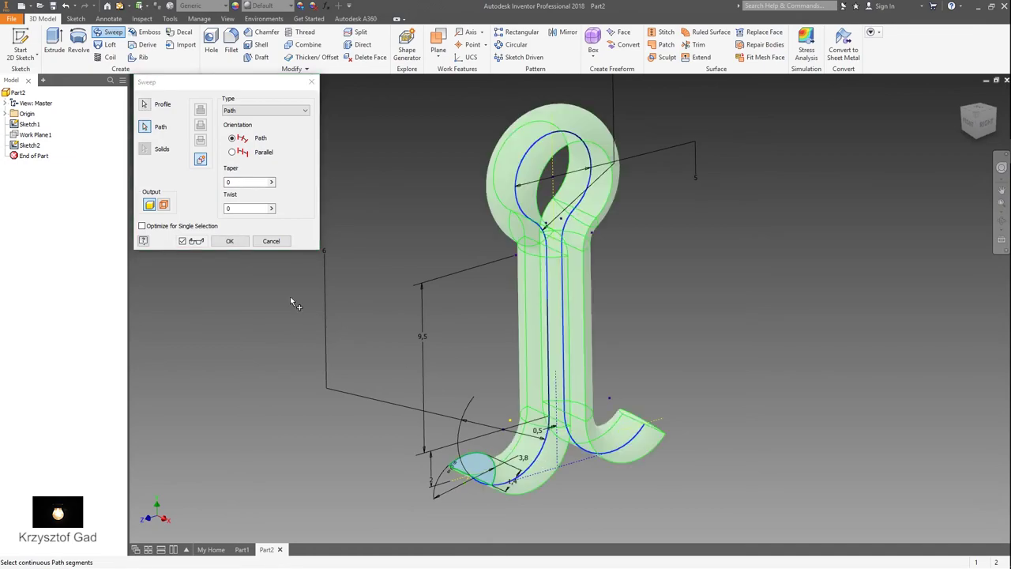
{"action": "left_click", "coordinate": [241, 241]}
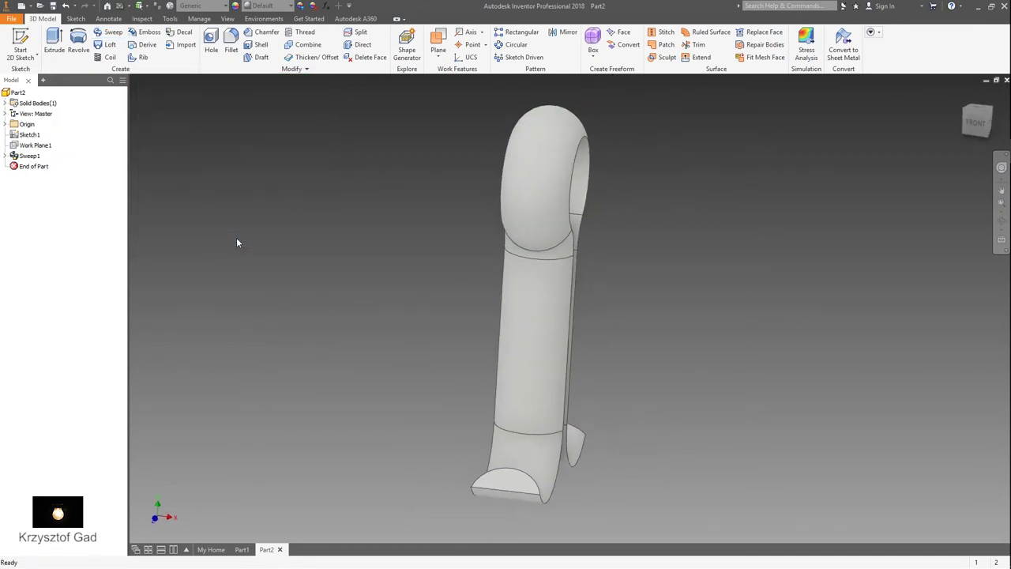
Step: Set the part material to Steel
{"action": "key", "text": "F5"}
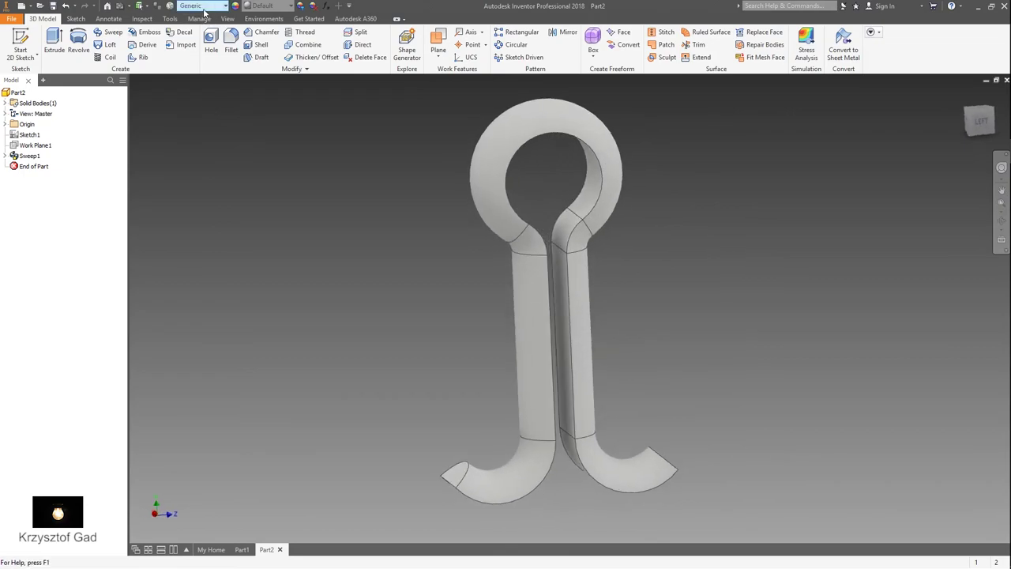
{"action": "left_click", "coordinate": [200, 8]}
{"action": "scroll", "coordinate": [221, 308], "scroll_direction": "down", "scroll_amount": 3}
{"action": "scroll", "coordinate": [221, 308], "scroll_direction": "down", "scroll_amount": 3}
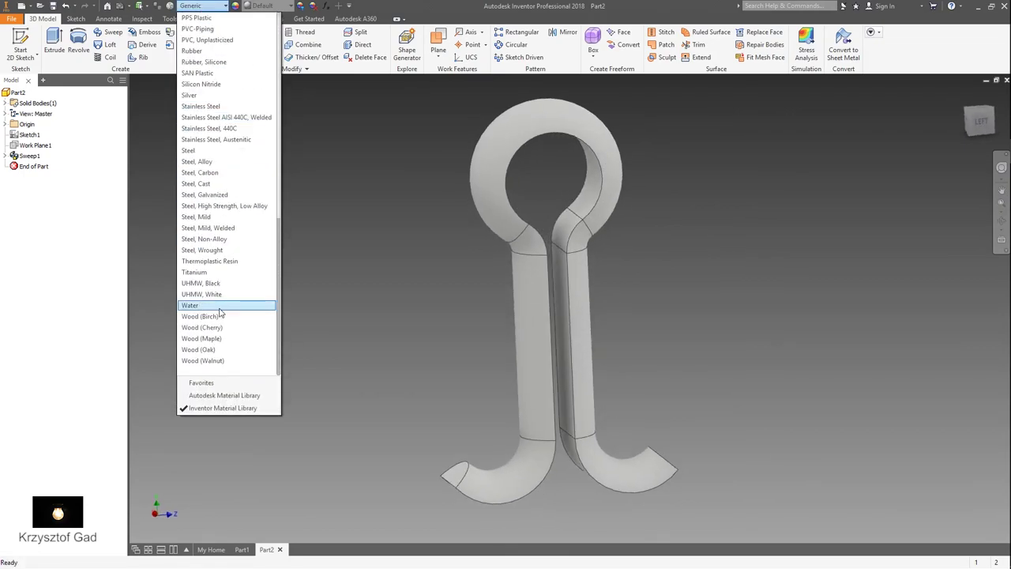
{"action": "left_click", "coordinate": [228, 150]}
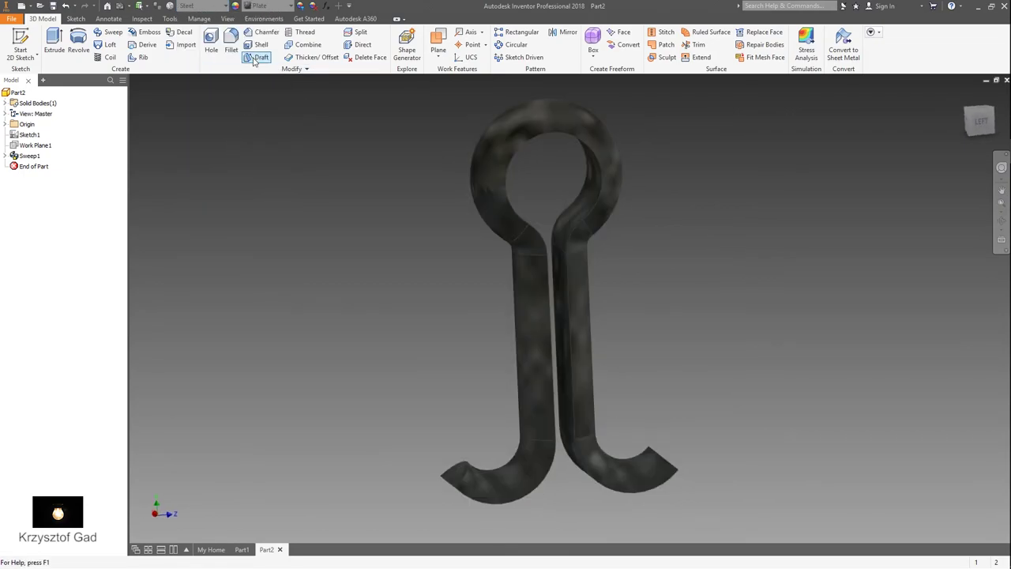
Step: Apply the Yellow appearance to the part and view it from behind
{"action": "left_click", "coordinate": [263, 8]}
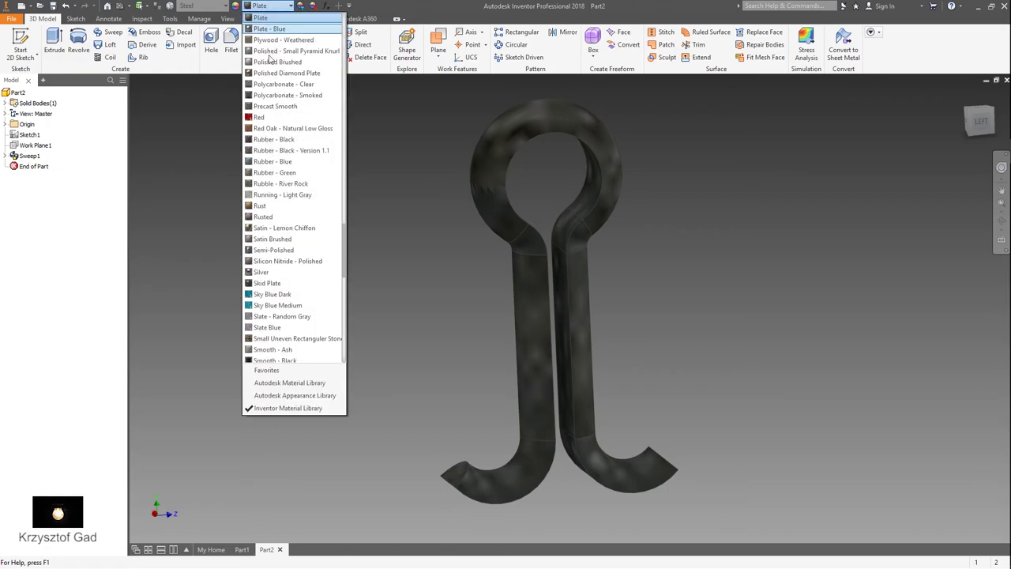
{"action": "scroll", "coordinate": [289, 294], "scroll_direction": "down", "scroll_amount": 3}
{"action": "scroll", "coordinate": [289, 300], "scroll_direction": "down", "scroll_amount": 3}
{"action": "scroll", "coordinate": [289, 303], "scroll_direction": "down", "scroll_amount": 3}
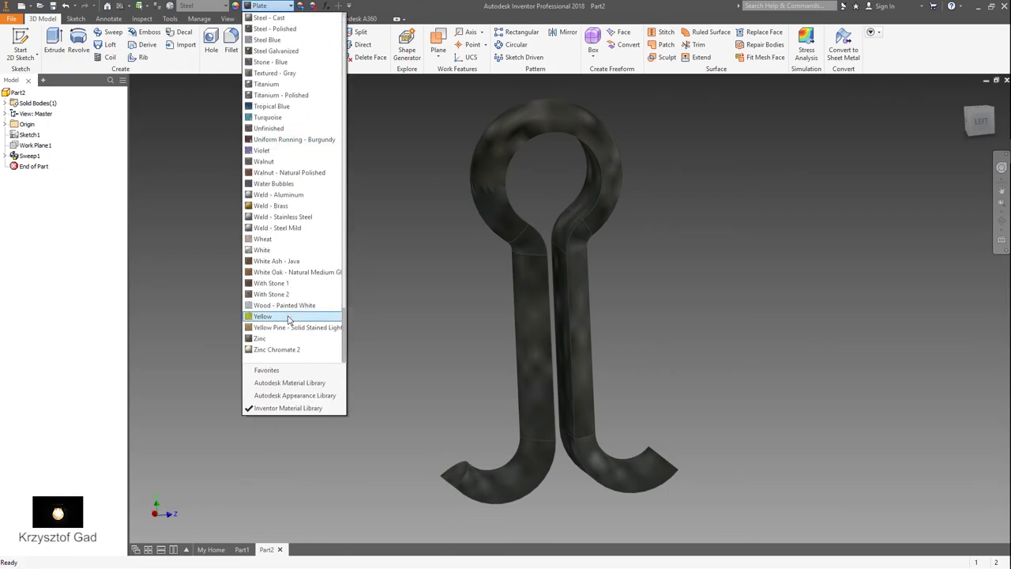
{"action": "left_click", "coordinate": [262, 316]}
{"action": "middle_click_drag", "start_coordinate": [328, 330], "coordinate": [307, 320], "text": "shift"}
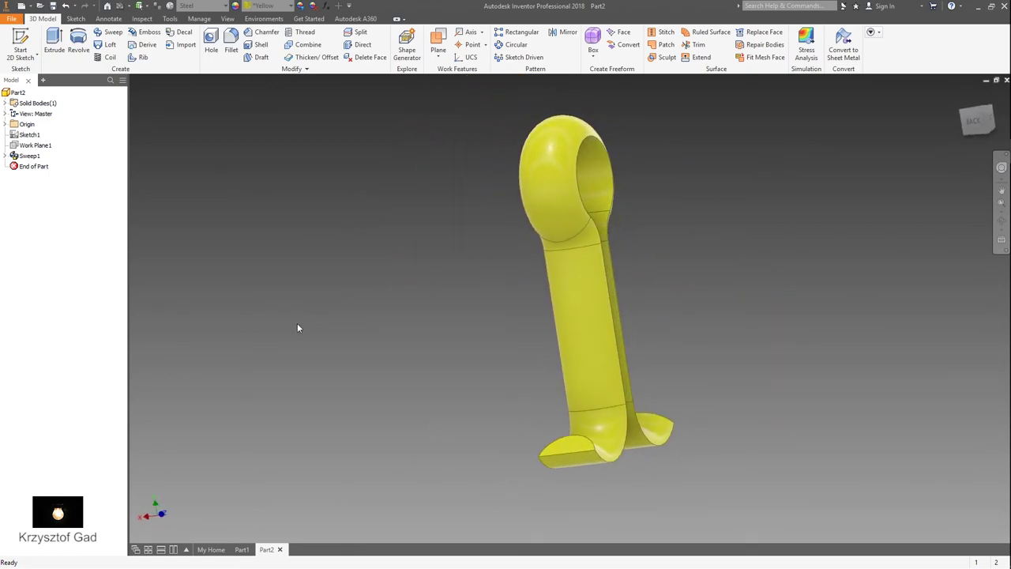
Step: Arrange the windows, minimize My Home, and size Part1 and Part2 side by side
{"action": "left_click", "coordinate": [174, 551]}
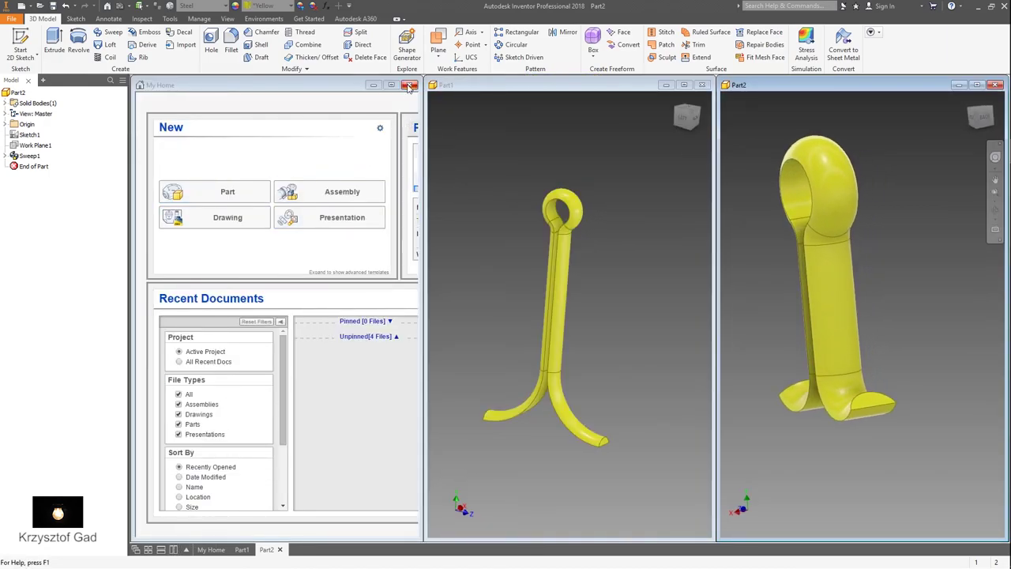
{"action": "left_click", "coordinate": [374, 86]}
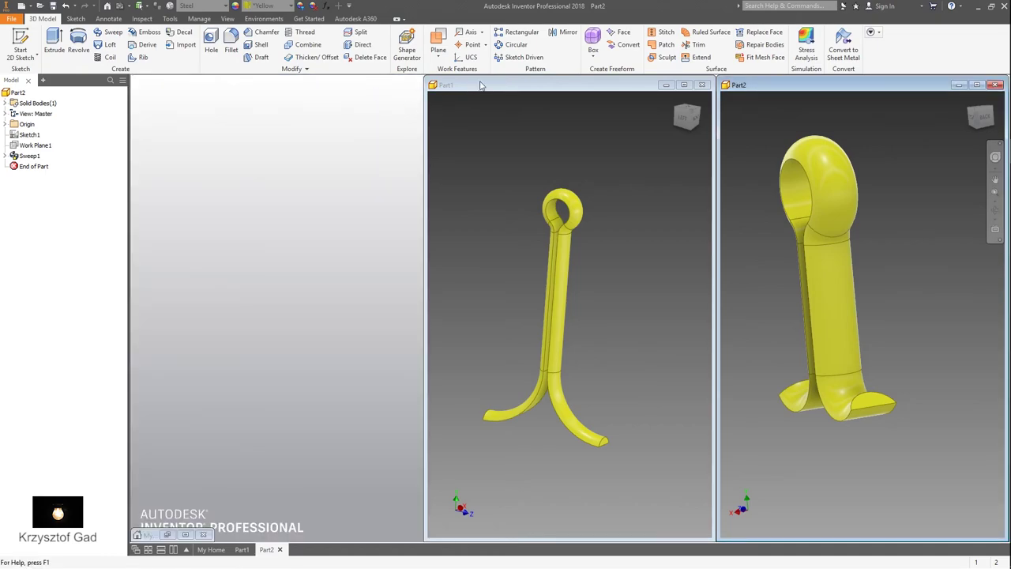
{"action": "left_click_drag", "start_coordinate": [427, 135], "coordinate": [129, 187]}
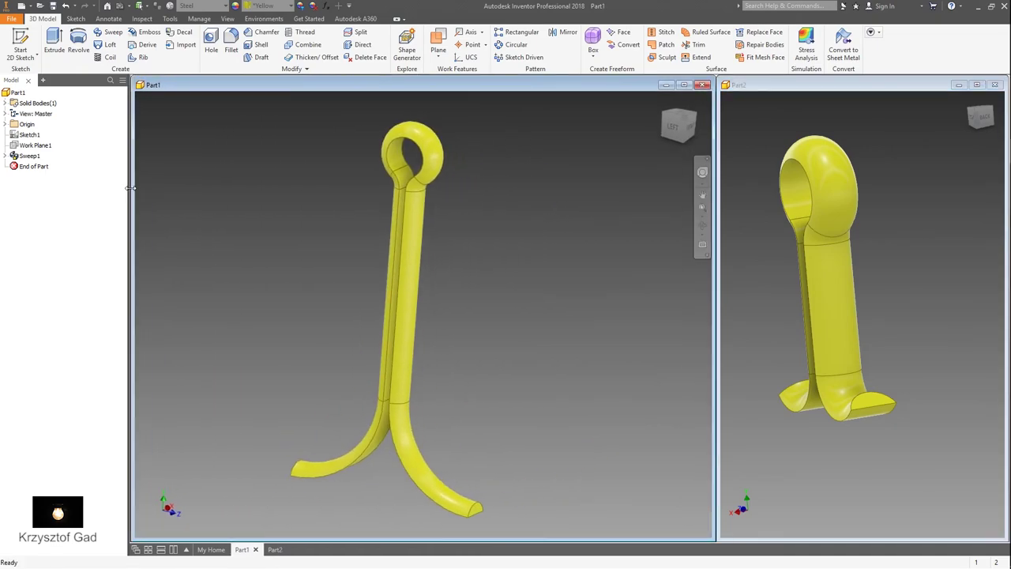
{"action": "left_click_drag", "start_coordinate": [714, 310], "coordinate": [536, 307]}
{"action": "left_click_drag", "start_coordinate": [721, 306], "coordinate": [543, 294]}
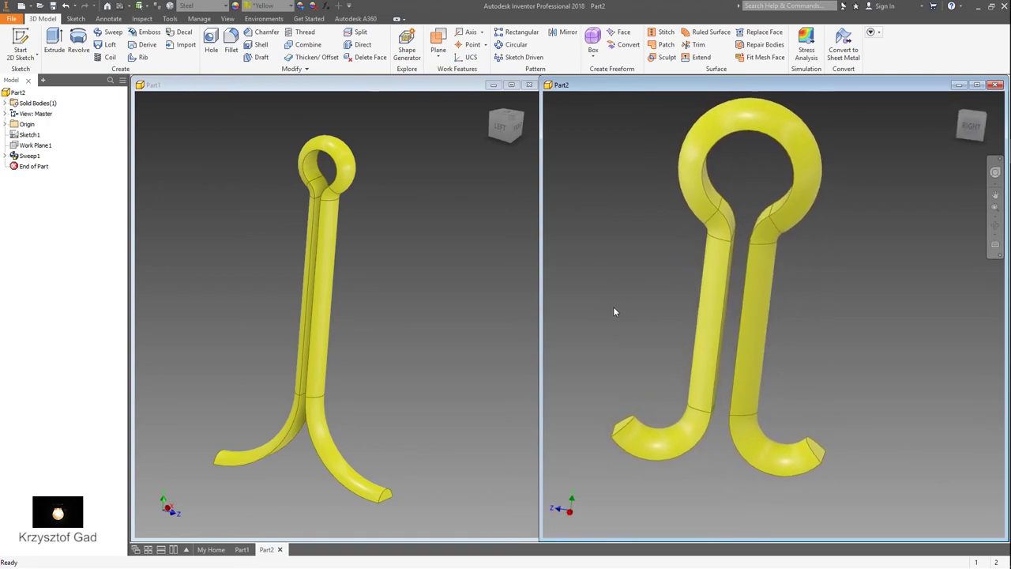
{"action": "left_click", "coordinate": [450, 279]}
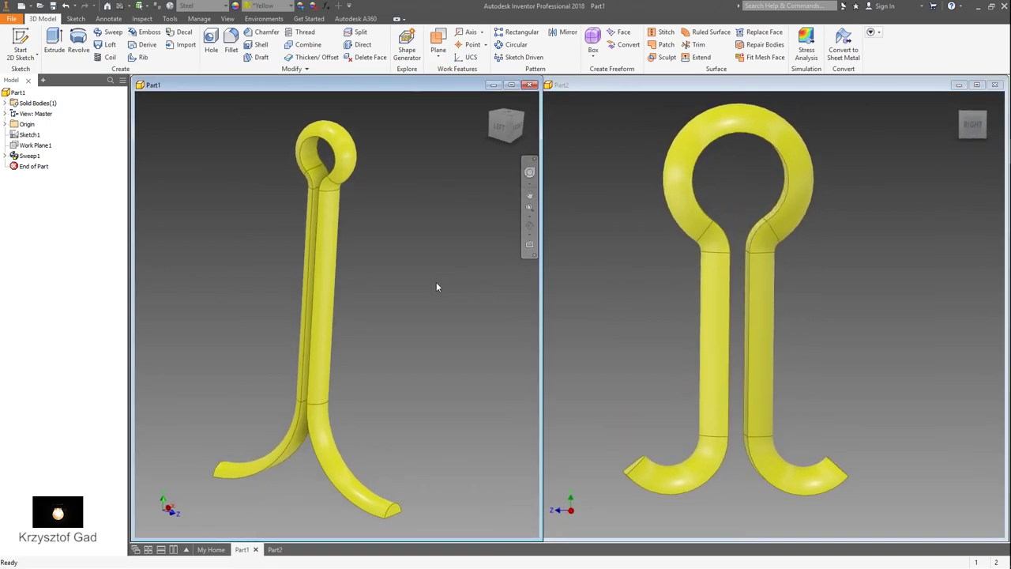